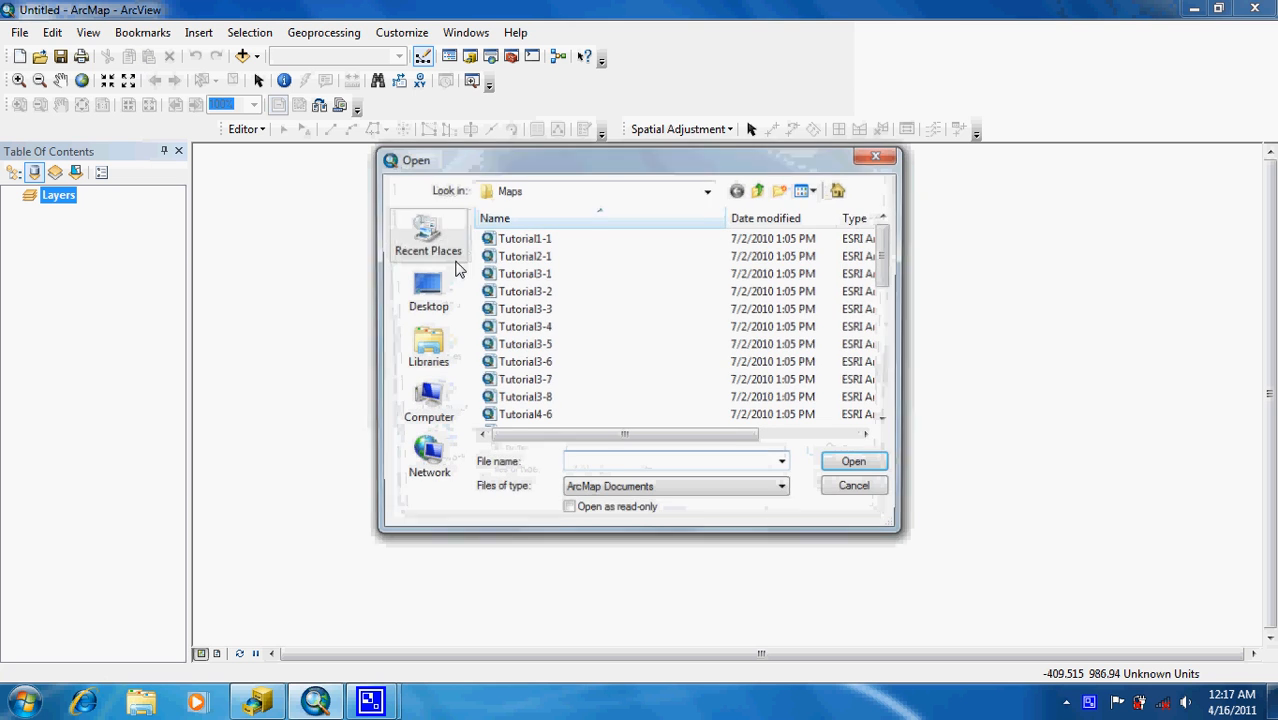
Open the Tutorial7-1 map document from the Maps folder and show the map at full extent
scroll(890, 410, down, 5)
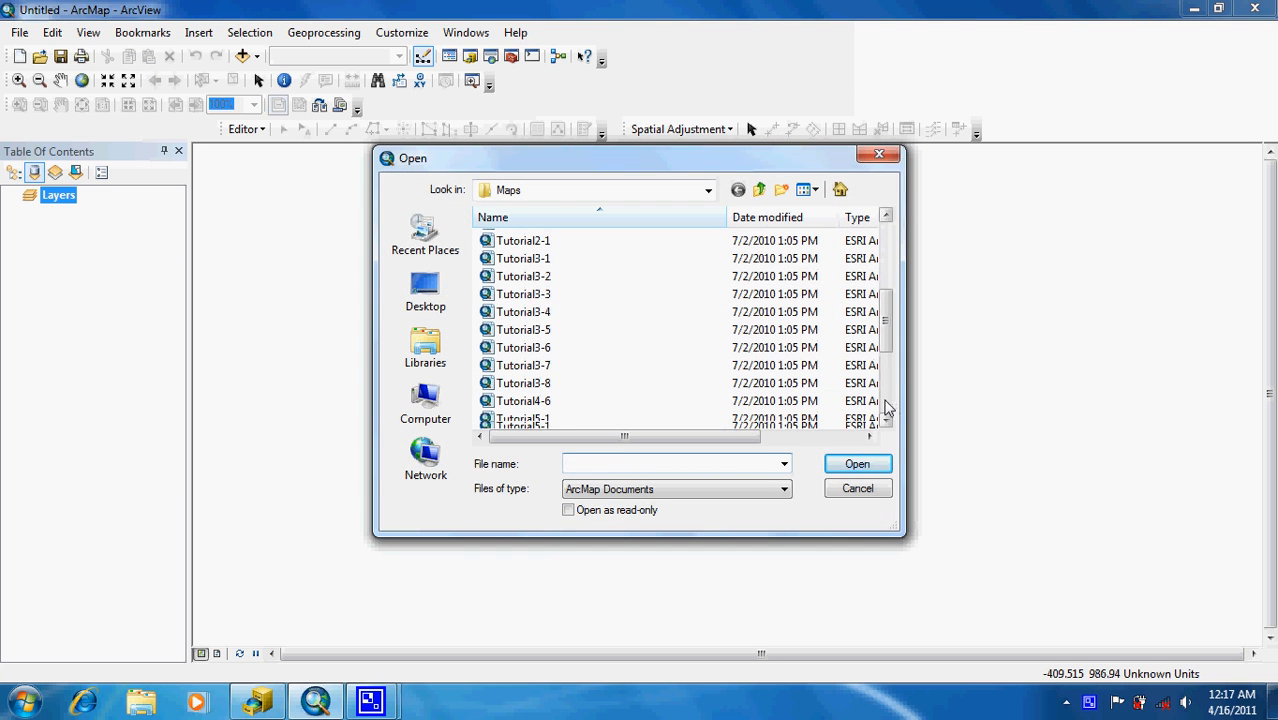
double_click(575, 332)
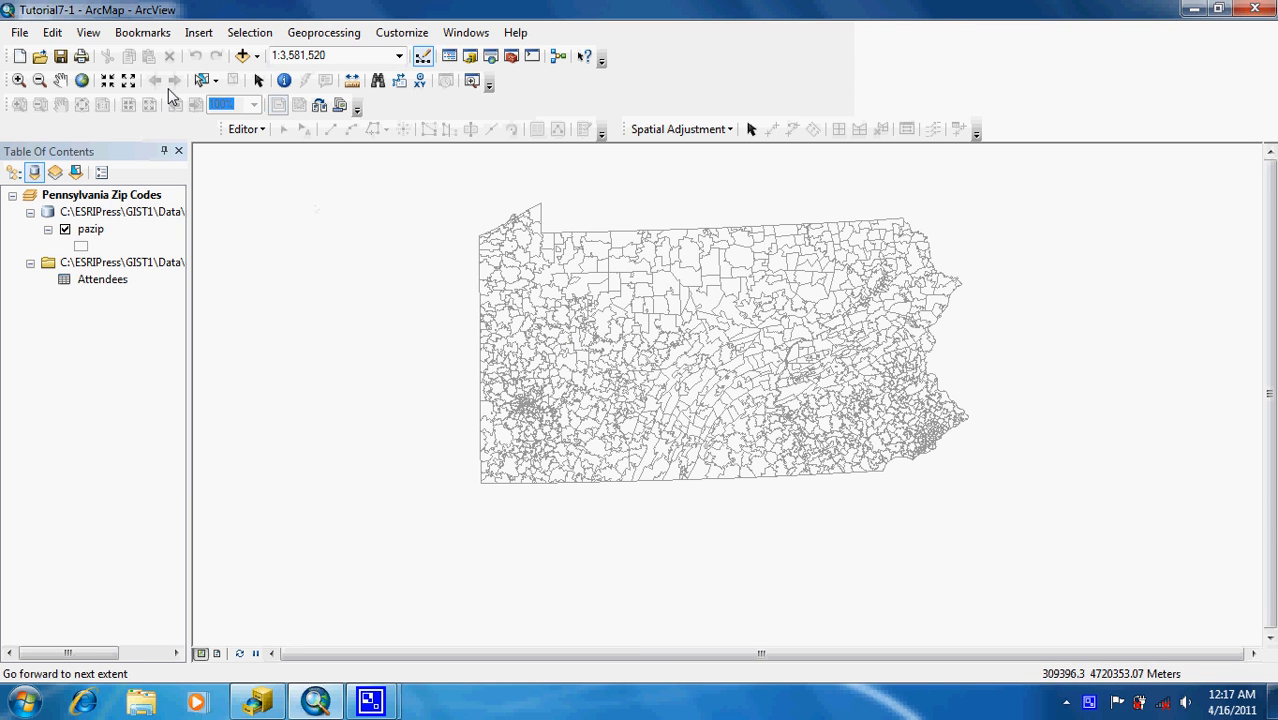
click(84, 82)
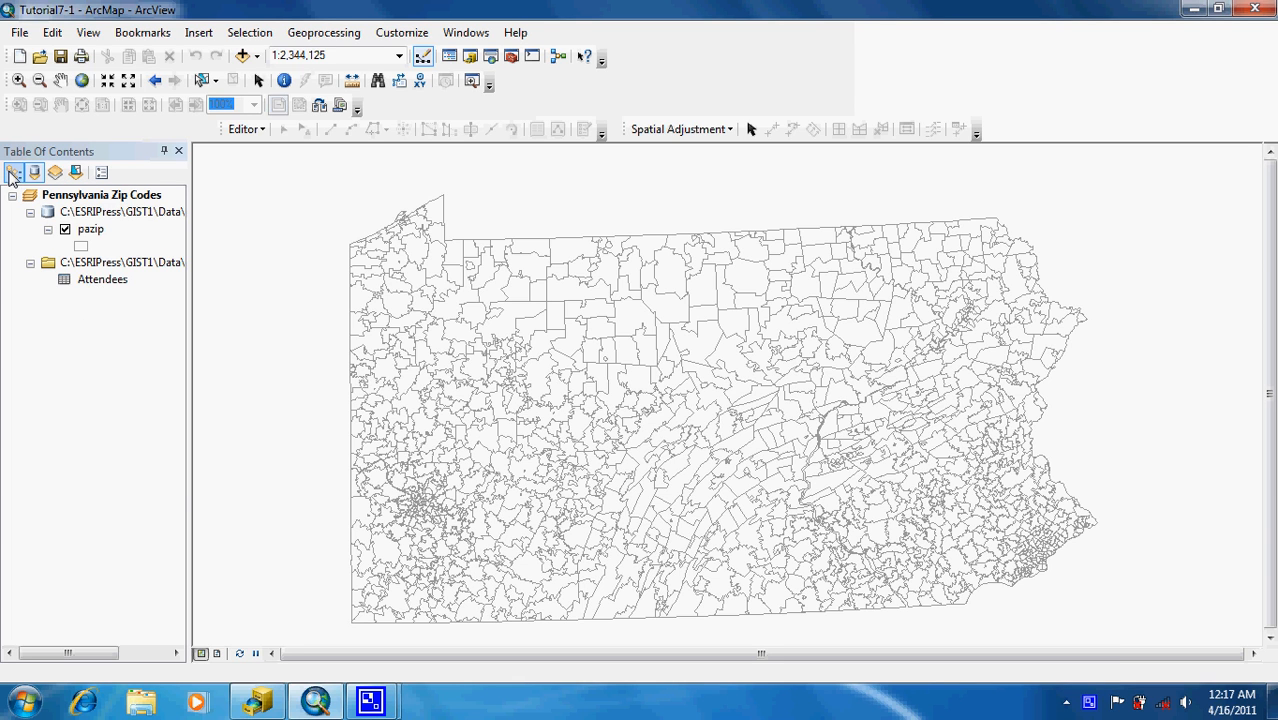
List the table of contents by drawing order, return to listing by source, and open the Attendees table
click(13, 173)
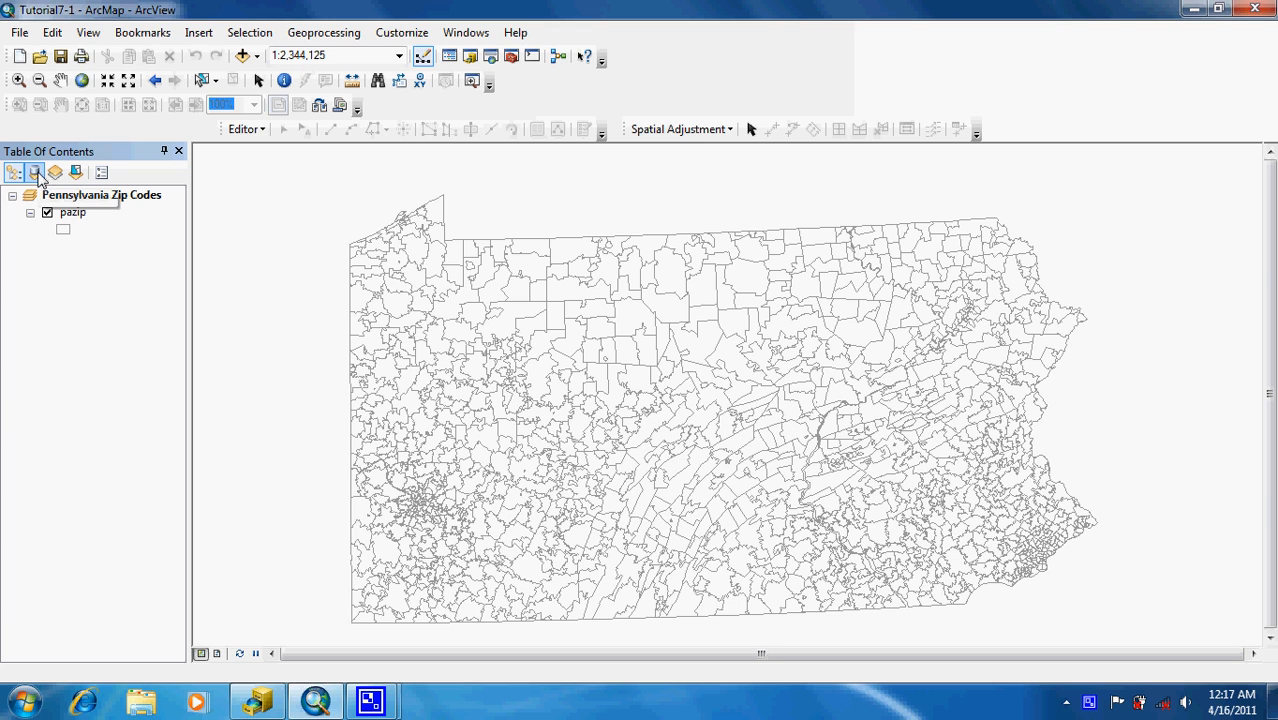
click(35, 173)
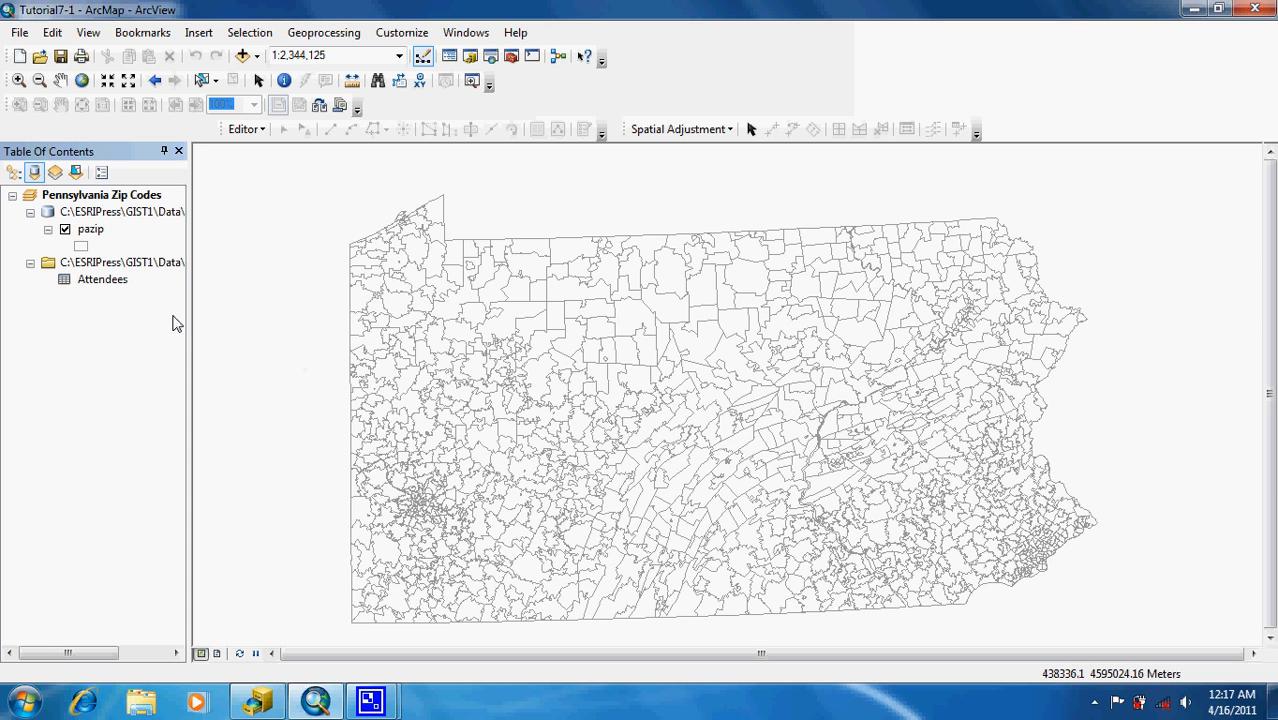
click(105, 281)
right_click(113, 287)
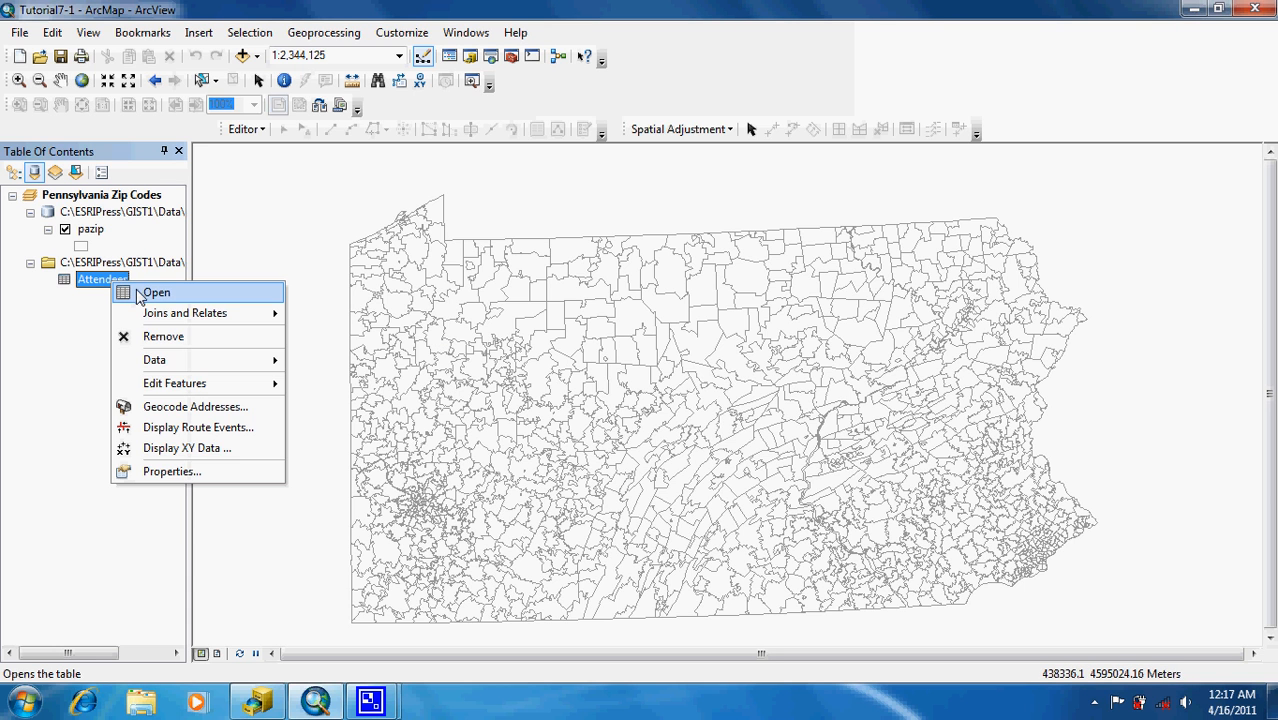
click(137, 293)
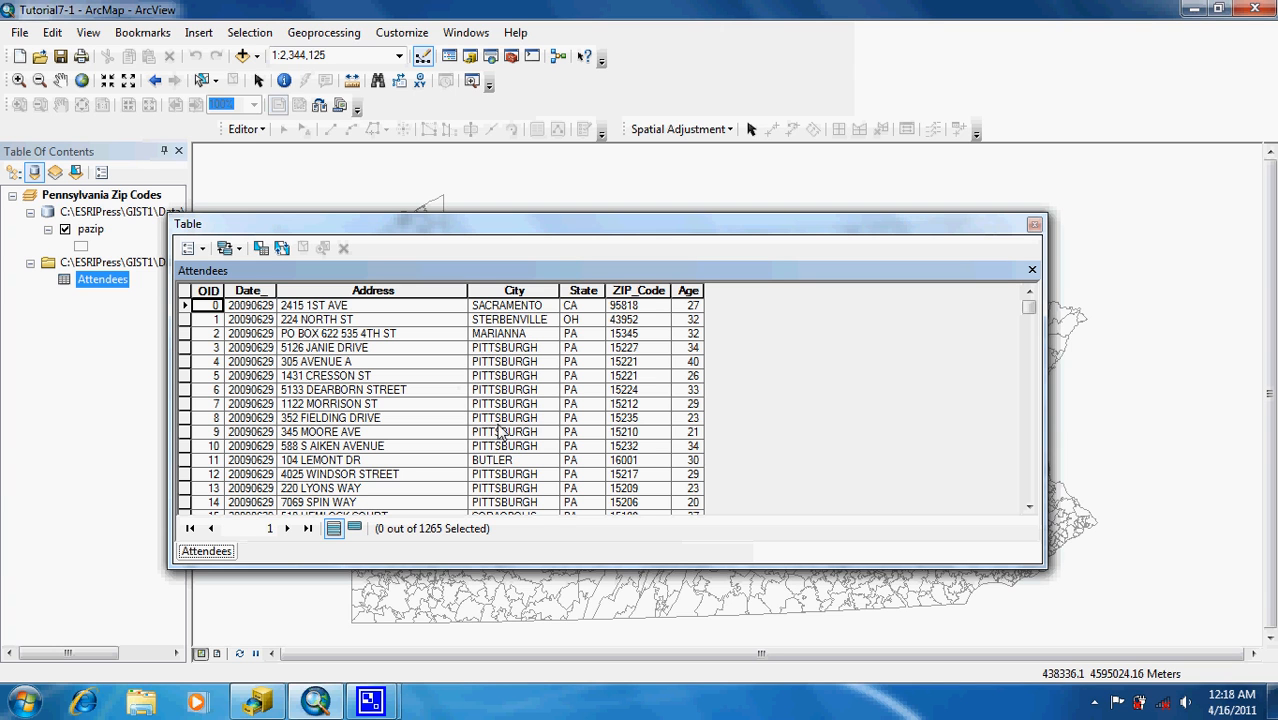
Select the Attendees records by attributes with the clause "State" = 'PA' as a new selection
click(259, 249)
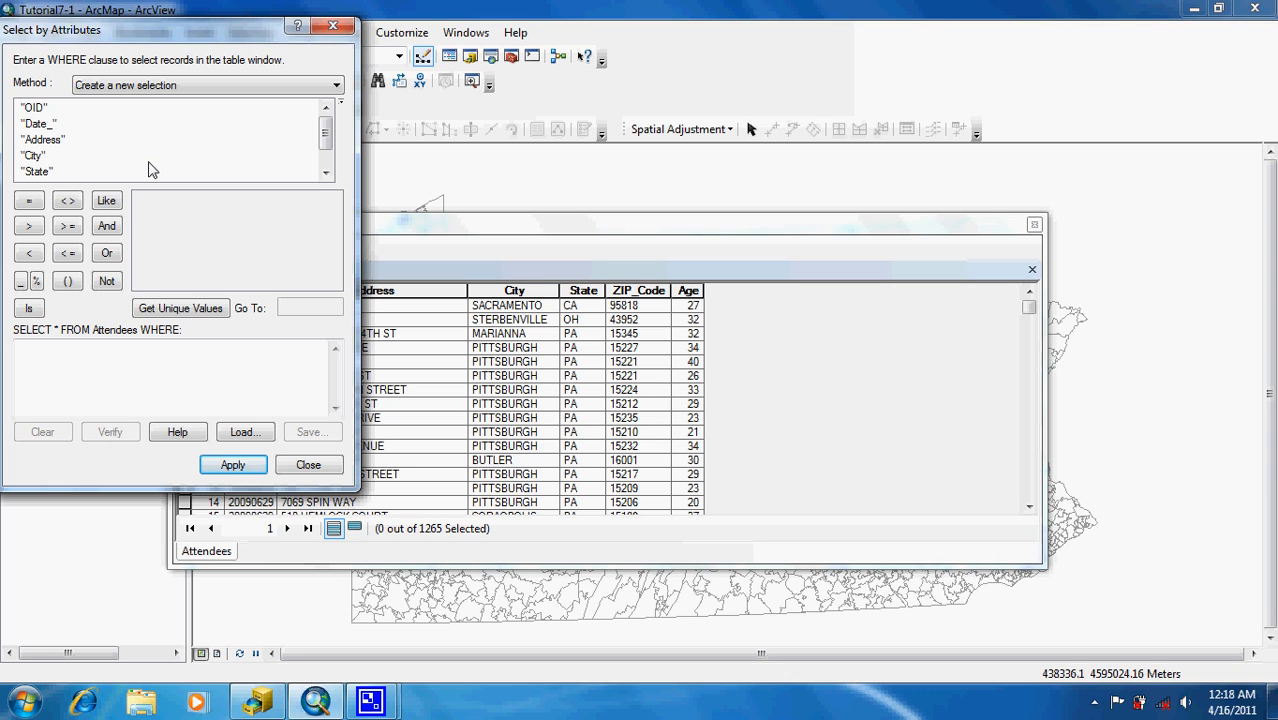
double_click(37, 172)
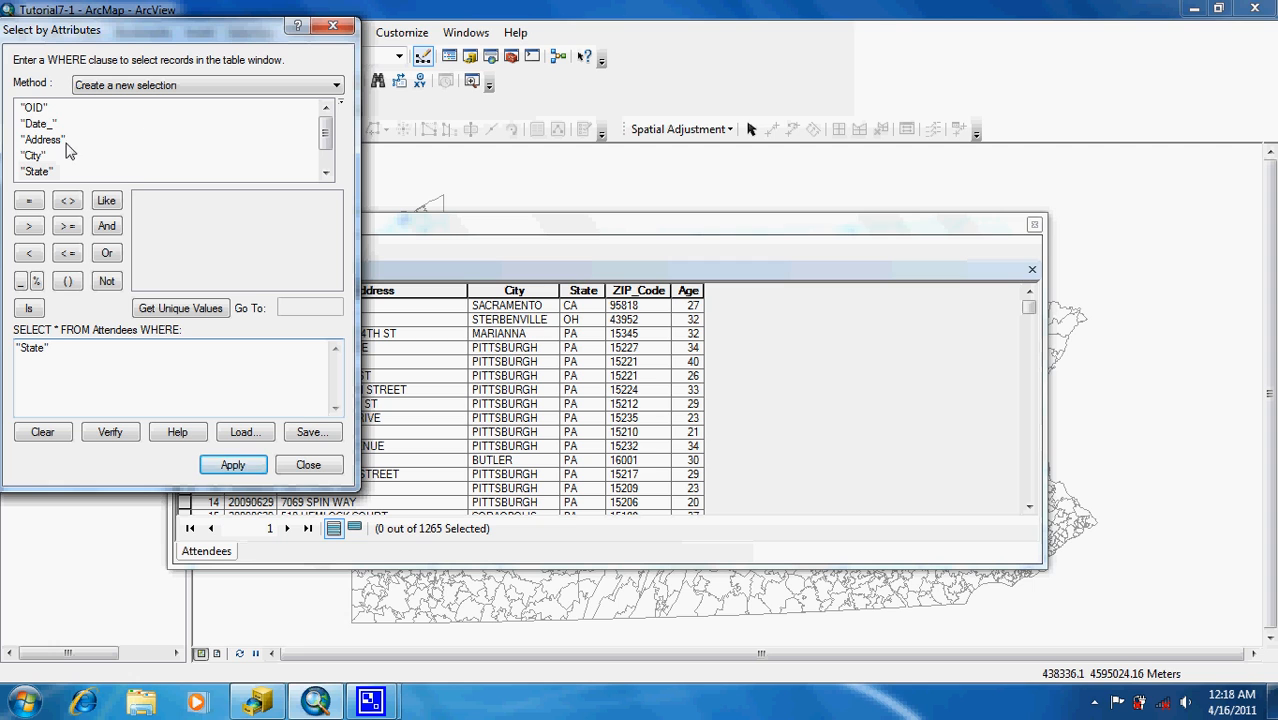
click(29, 200)
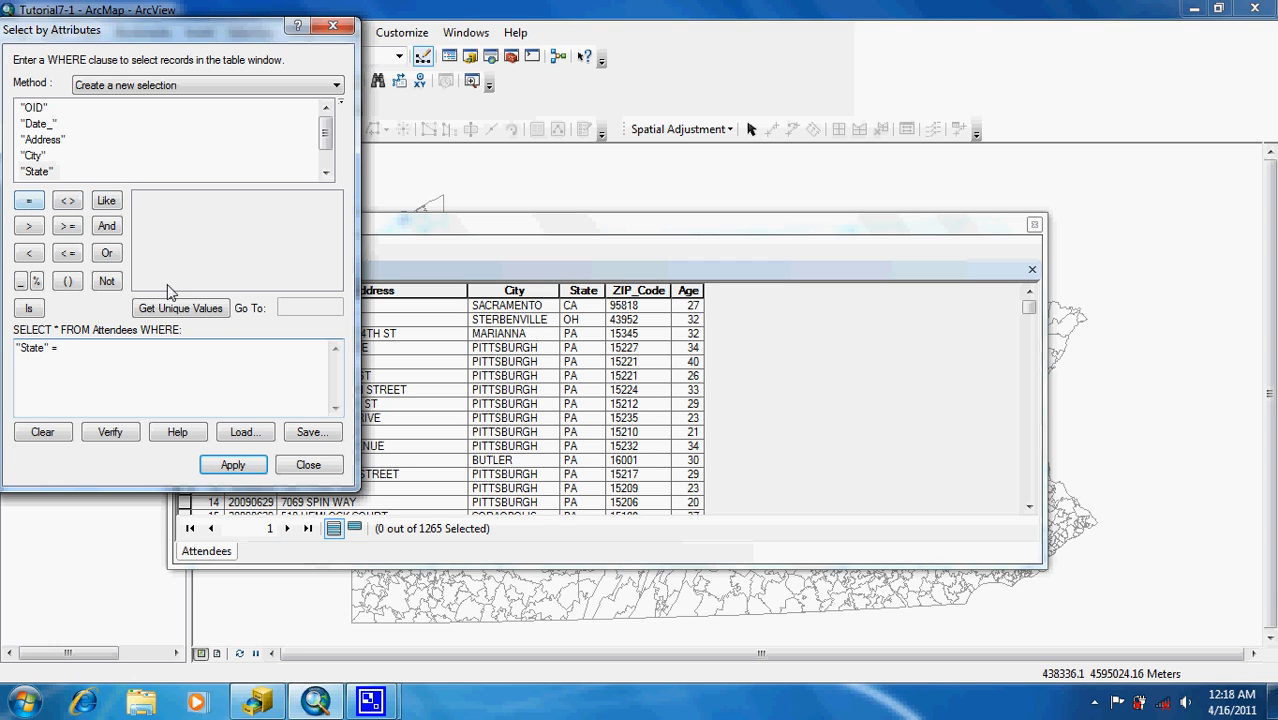
click(175, 315)
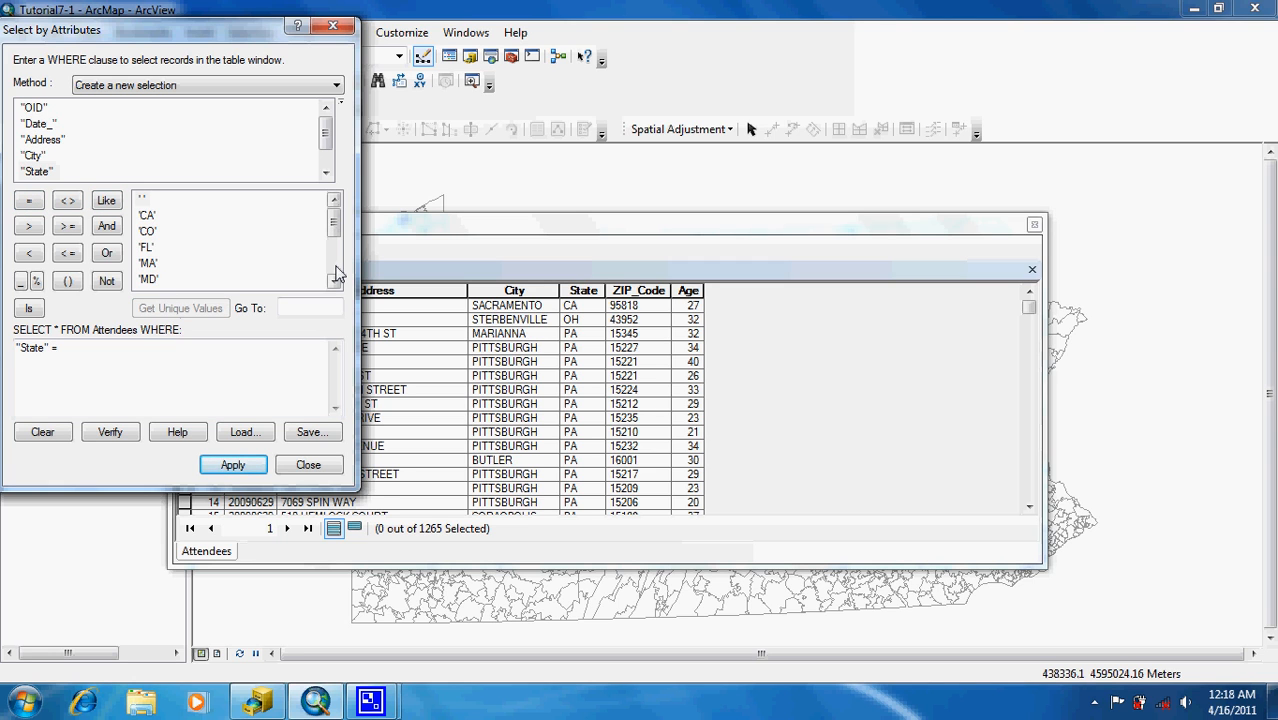
scroll(337, 275, down, 2)
click(147, 264)
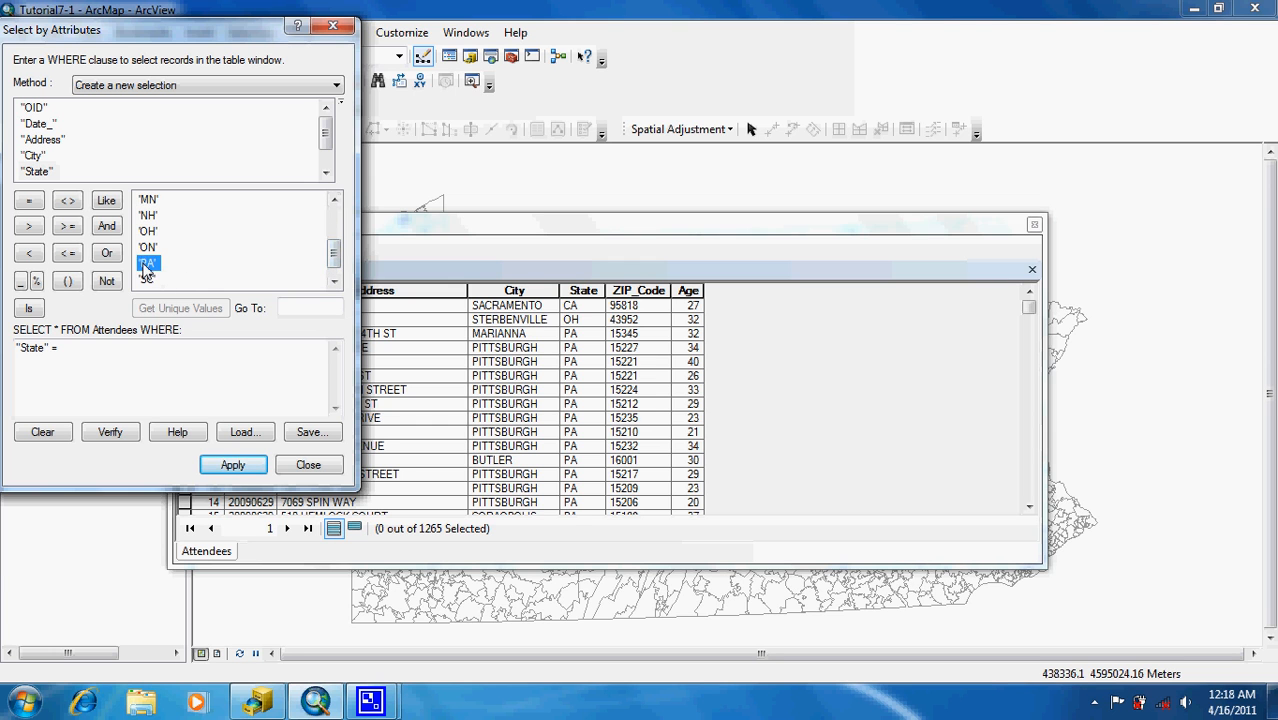
double_click(147, 264)
click(233, 466)
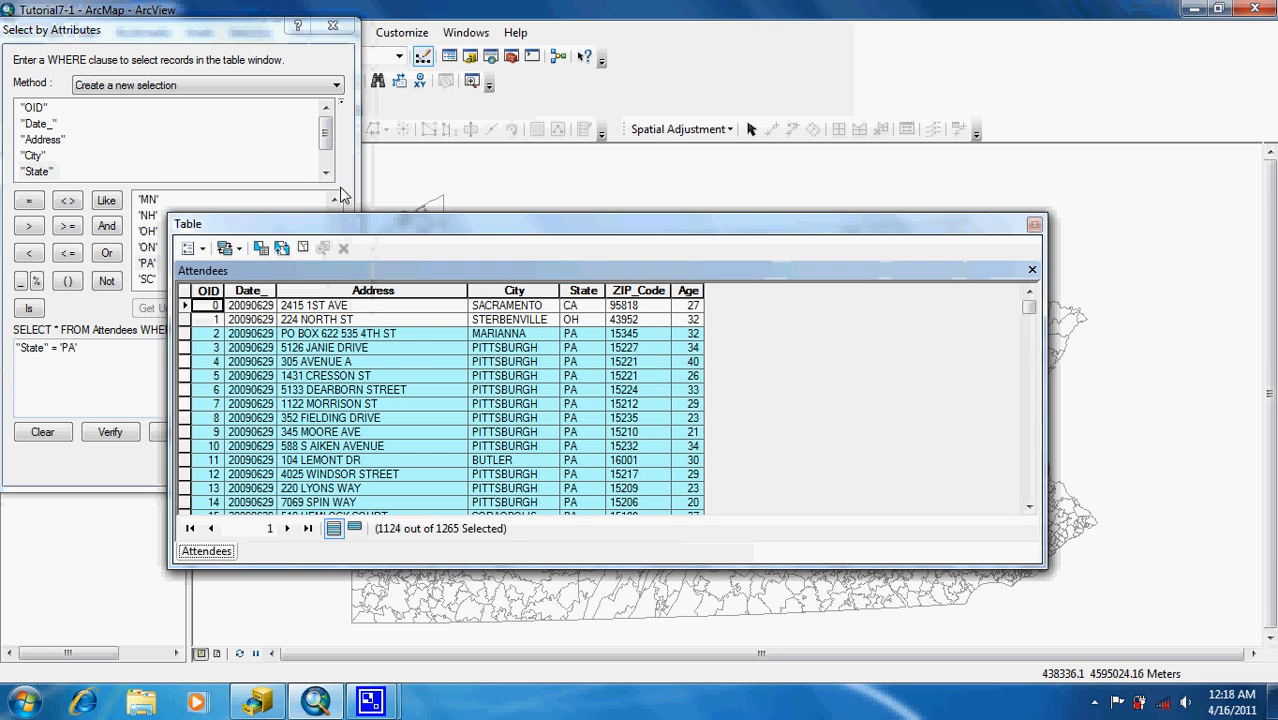
click(340, 31)
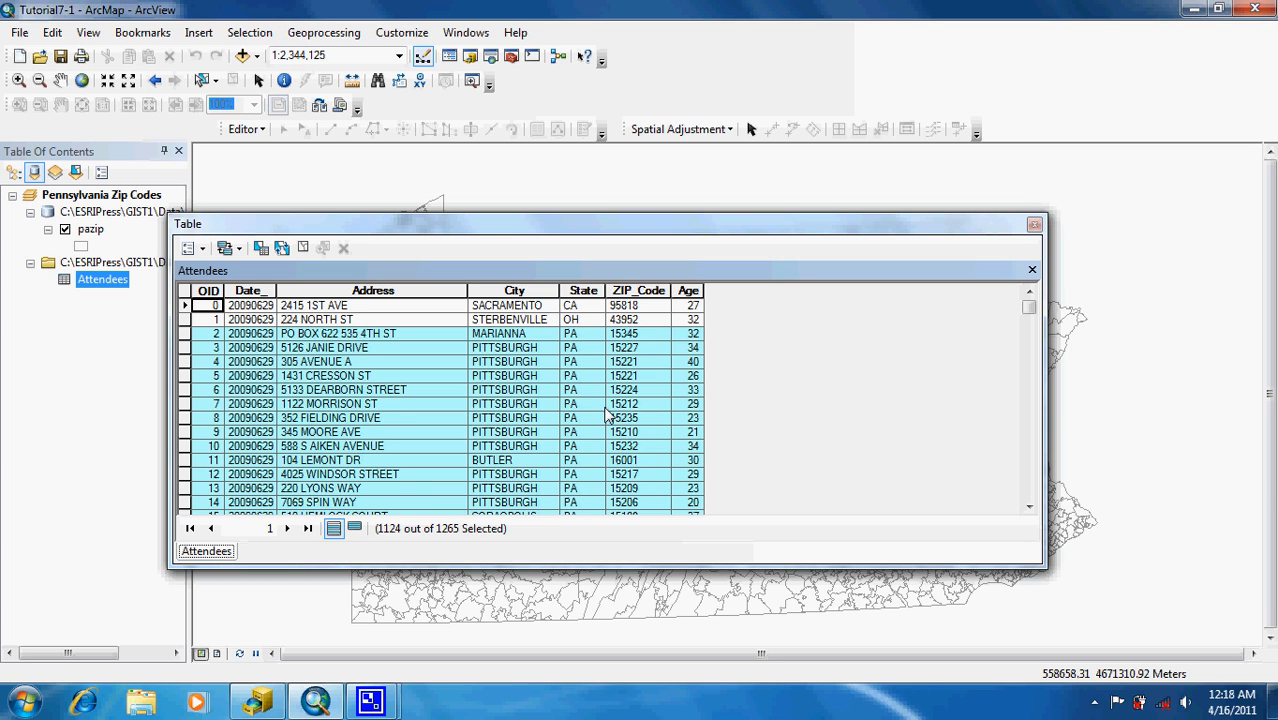
Clear the selected records in the Attendees table and close the table window
click(304, 250)
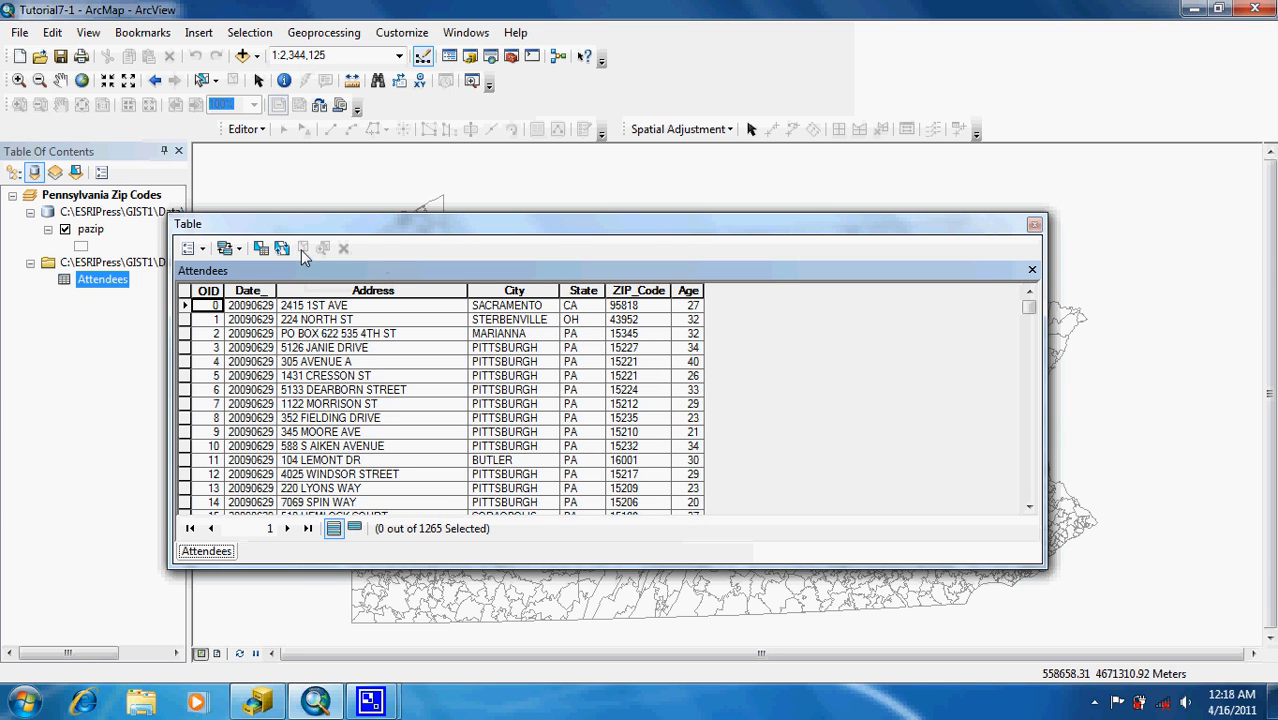
click(1035, 226)
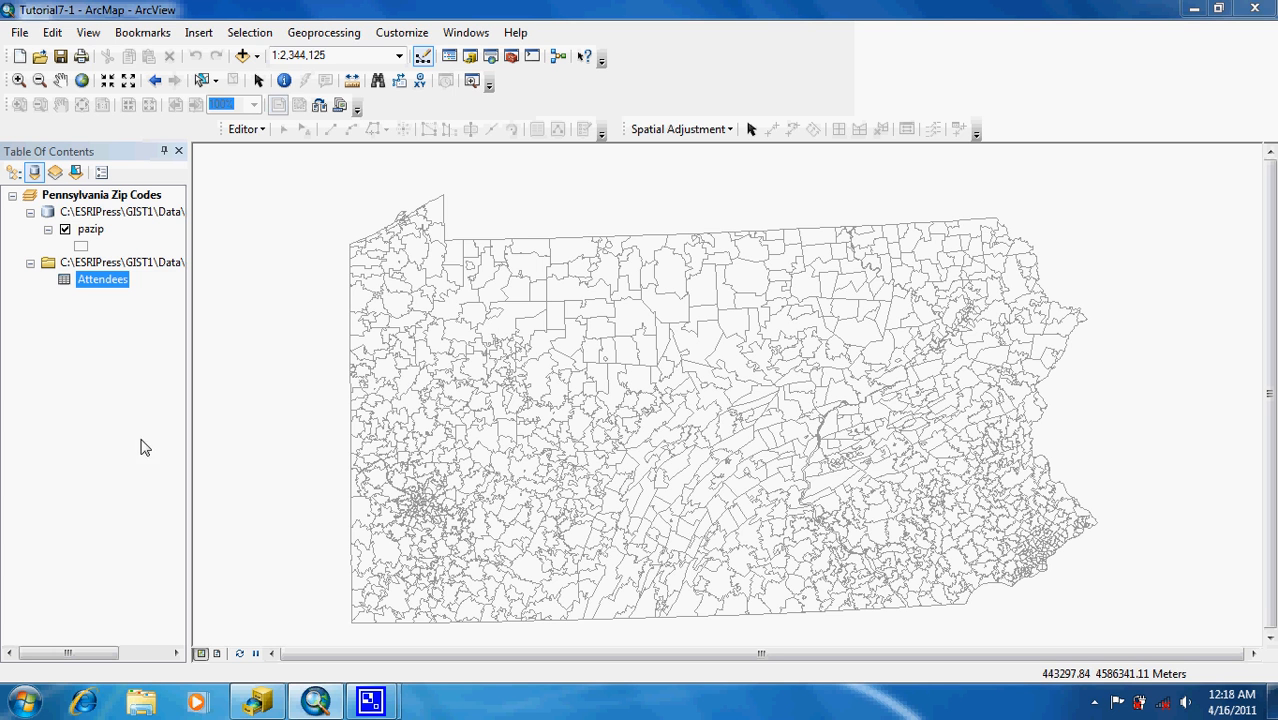
Switch to ArcCatalog and start a new address locator in the MyExercises Chapter7 folder
click(254, 704)
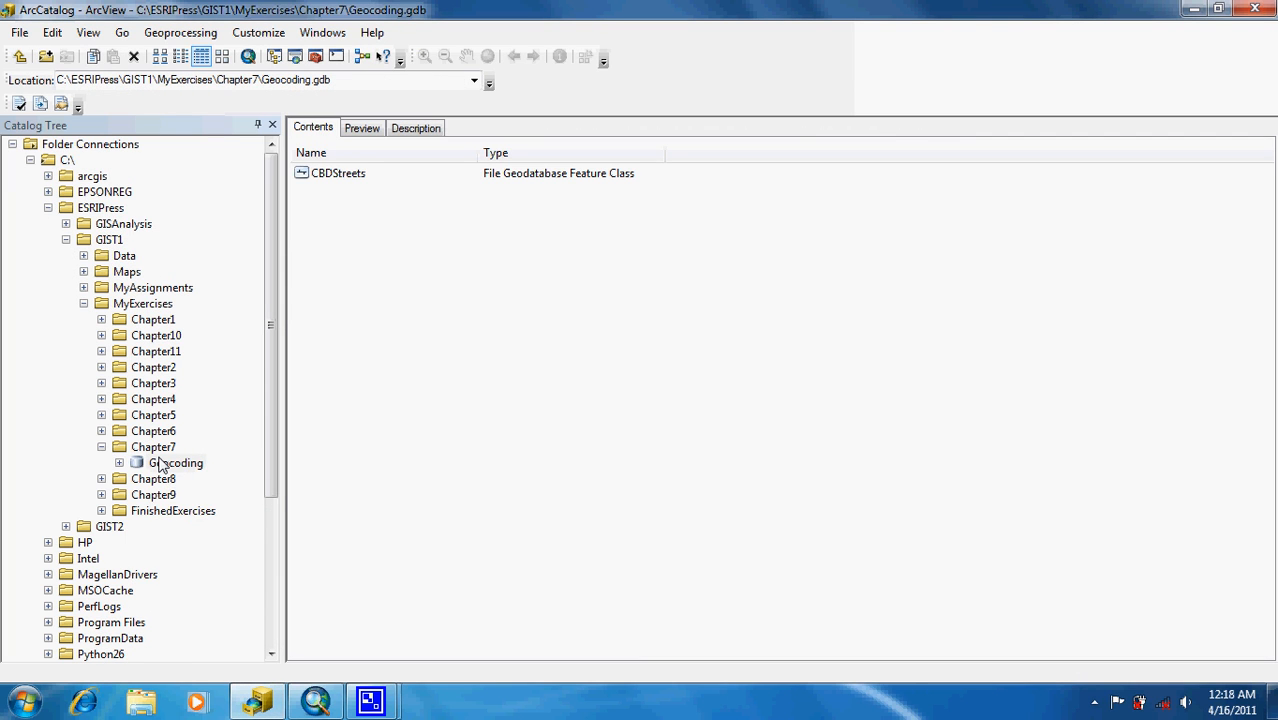
right_click(156, 450)
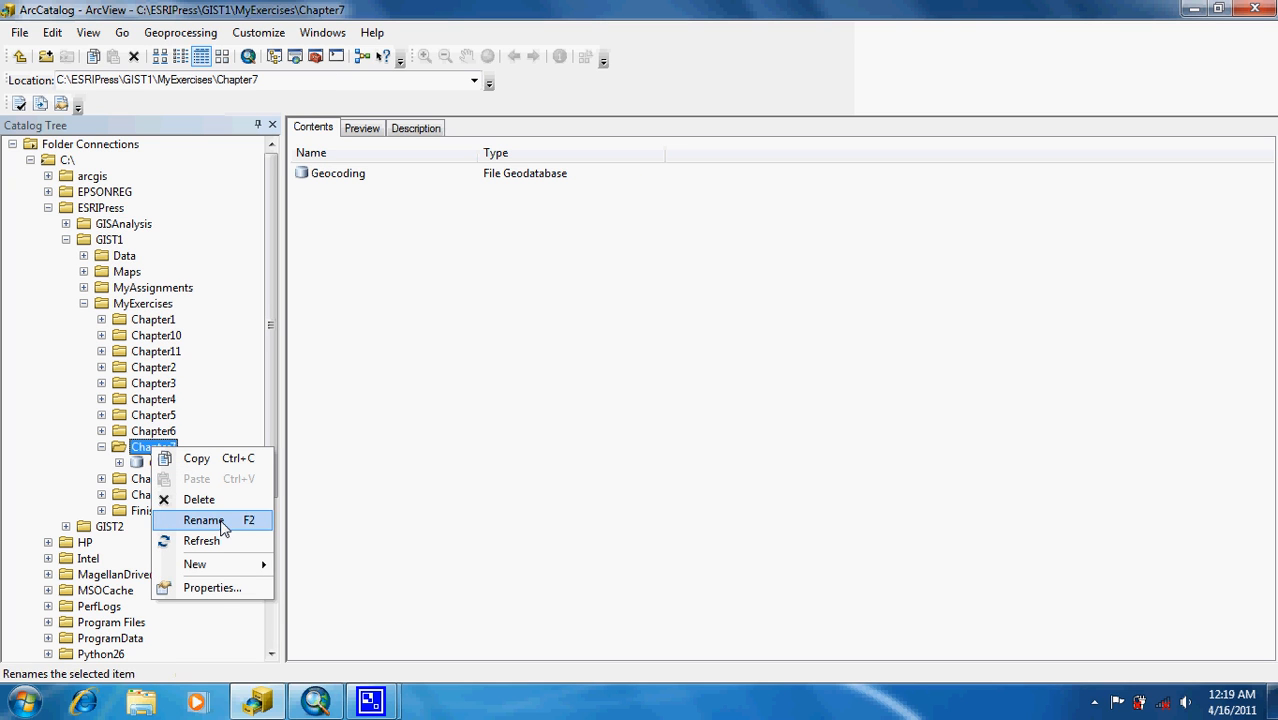
mouse_move(232, 572)
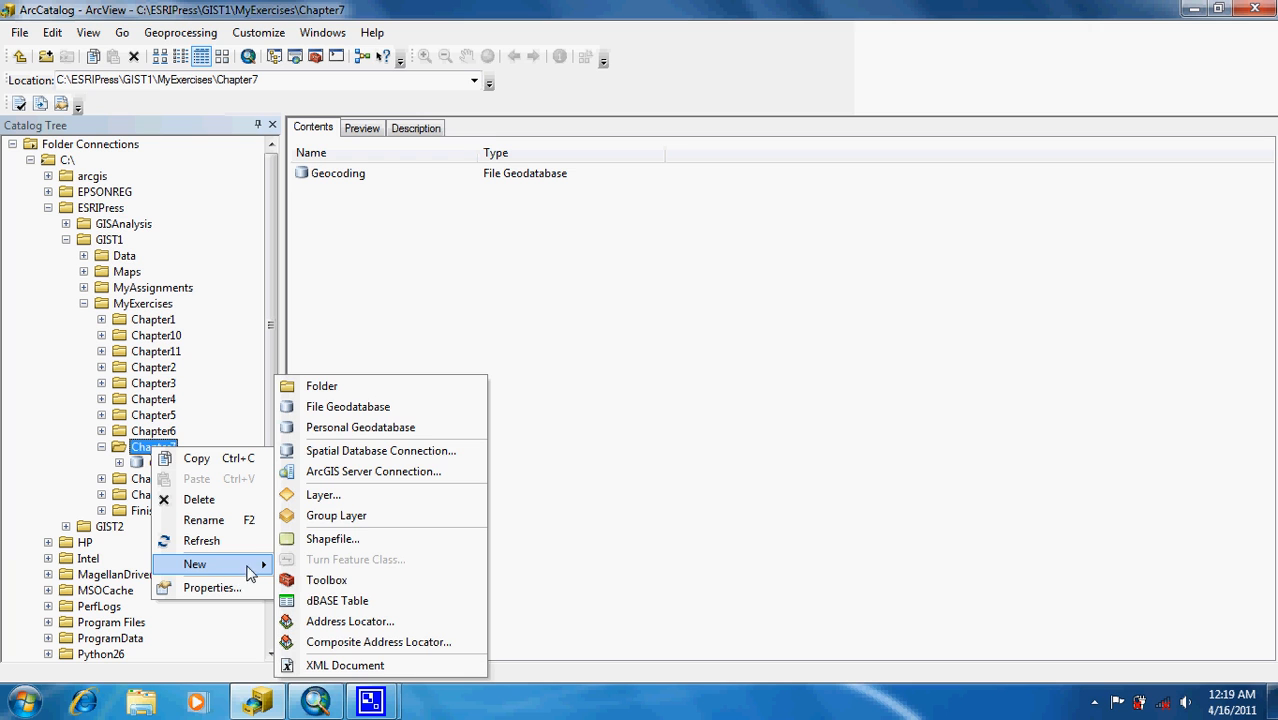
click(316, 628)
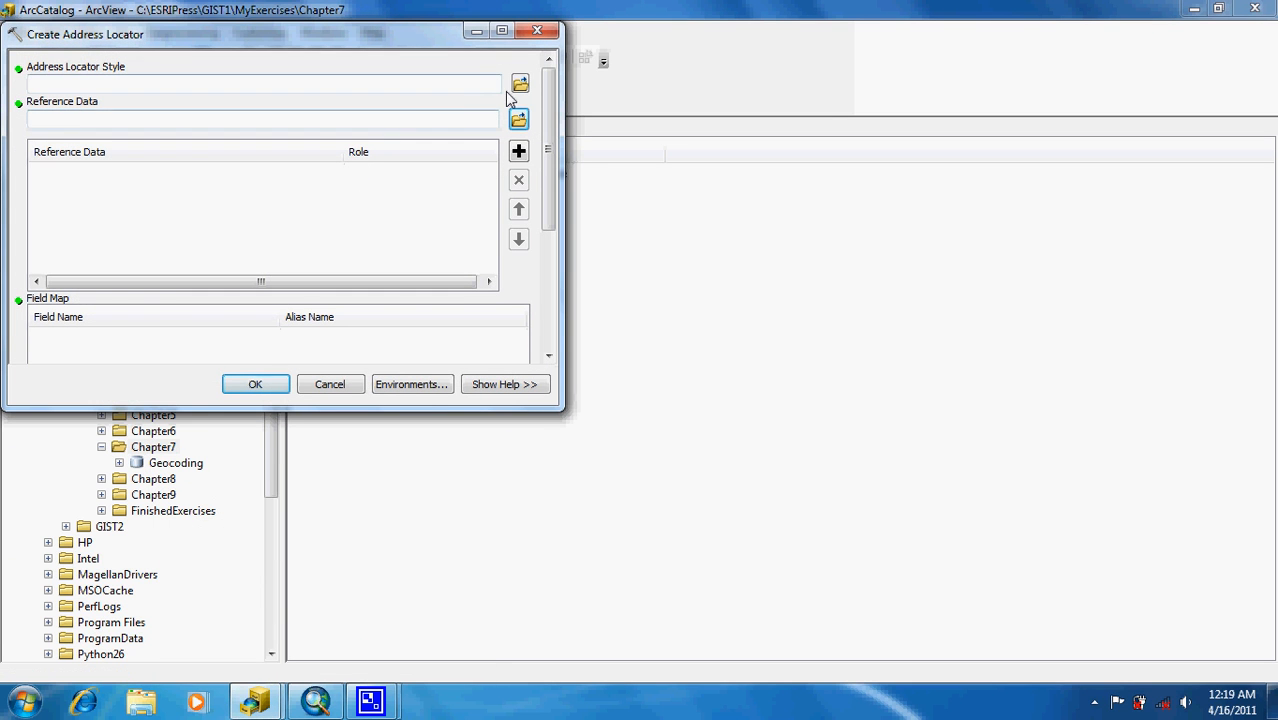
Set the address locator style to US Address - ZIP 5-Digit
click(521, 87)
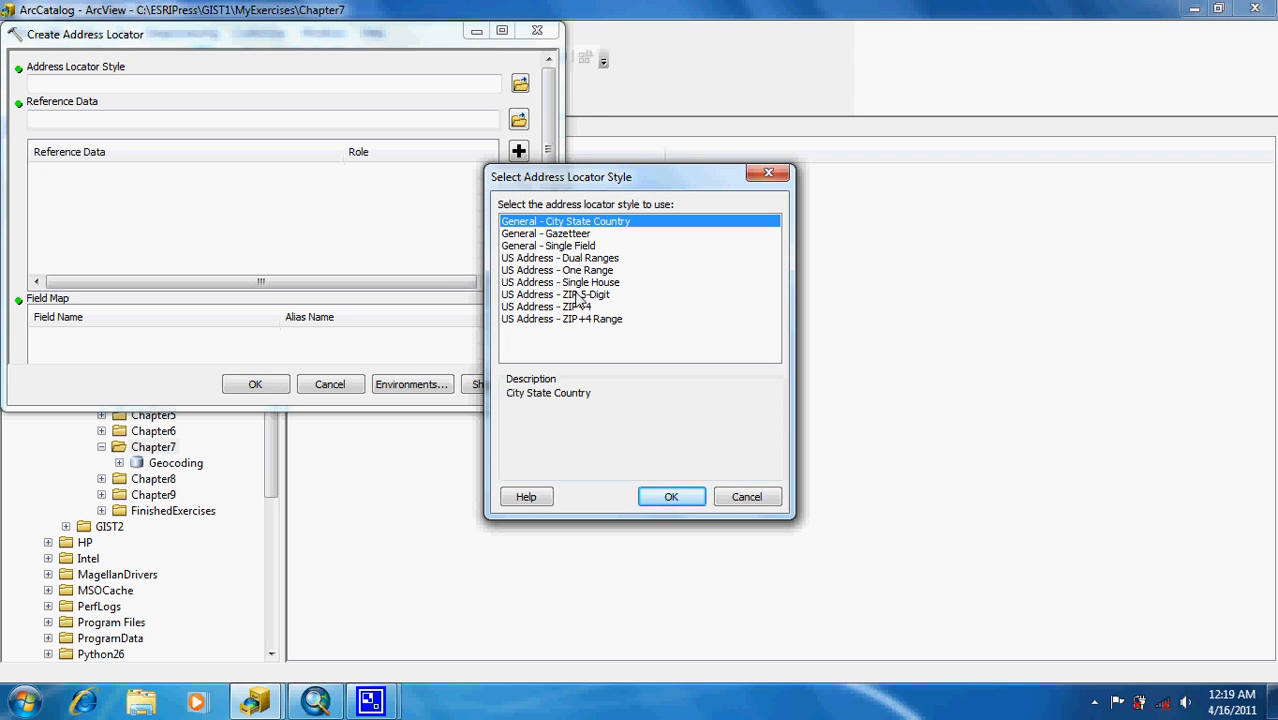
click(580, 295)
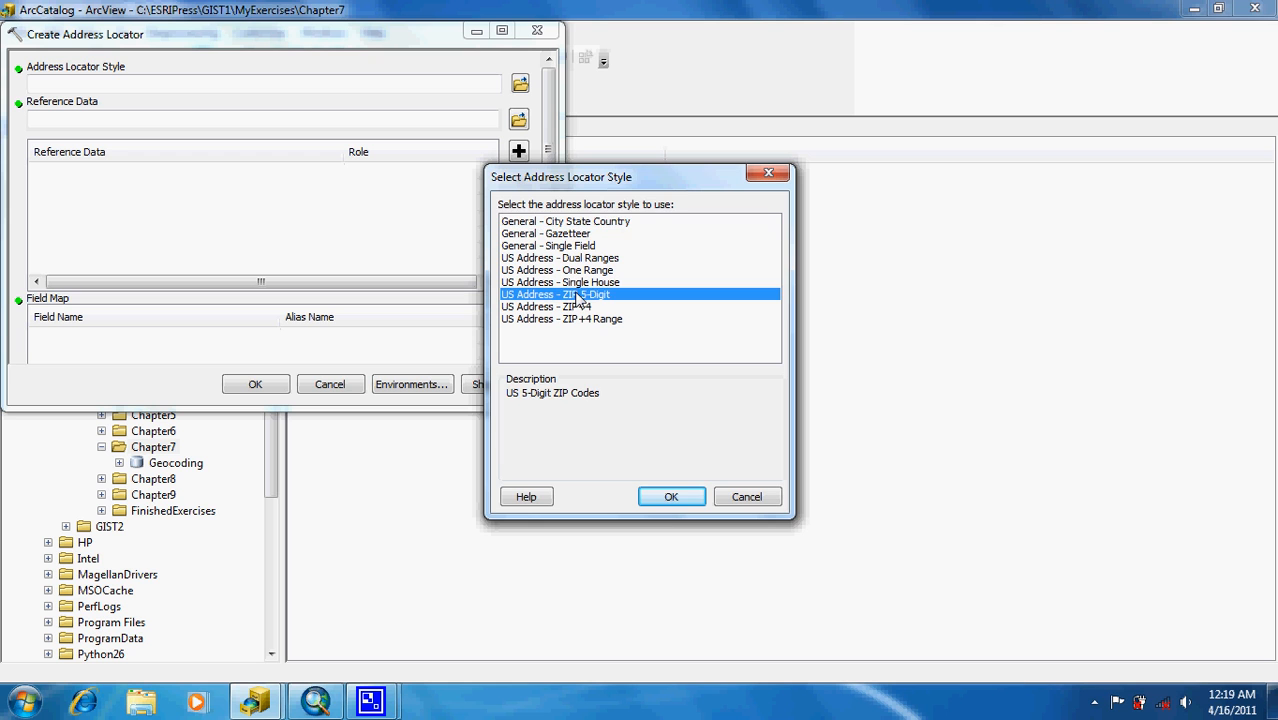
click(670, 497)
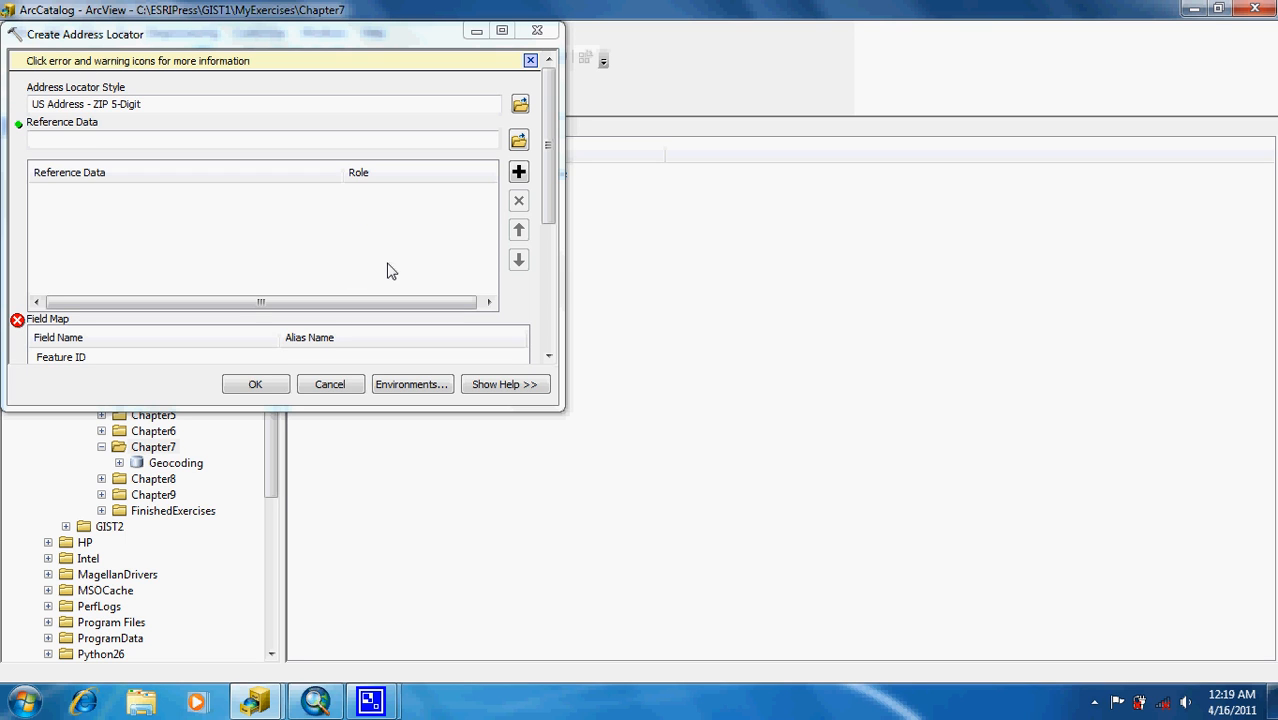
Add the PAZip feature class from UnitedStates.gdb in the GIST1 Data folder as the locator's reference data
click(521, 142)
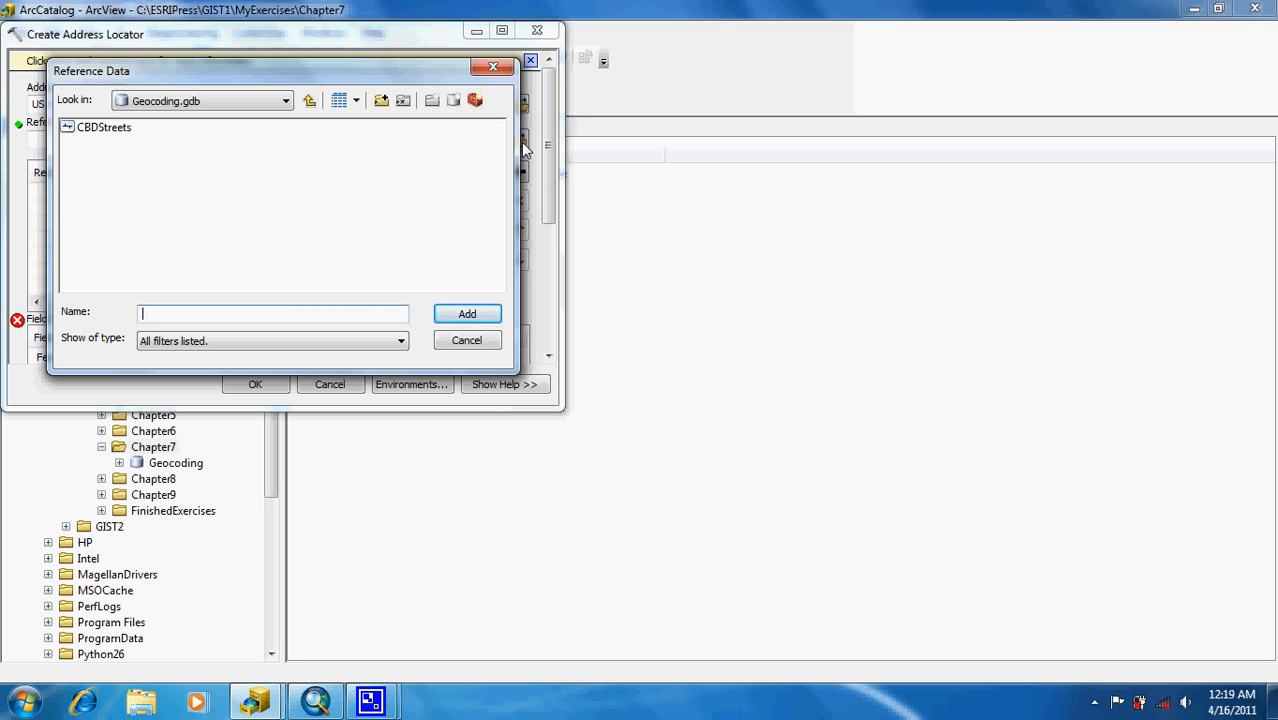
click(309, 103)
click(309, 103)
click(309, 103)
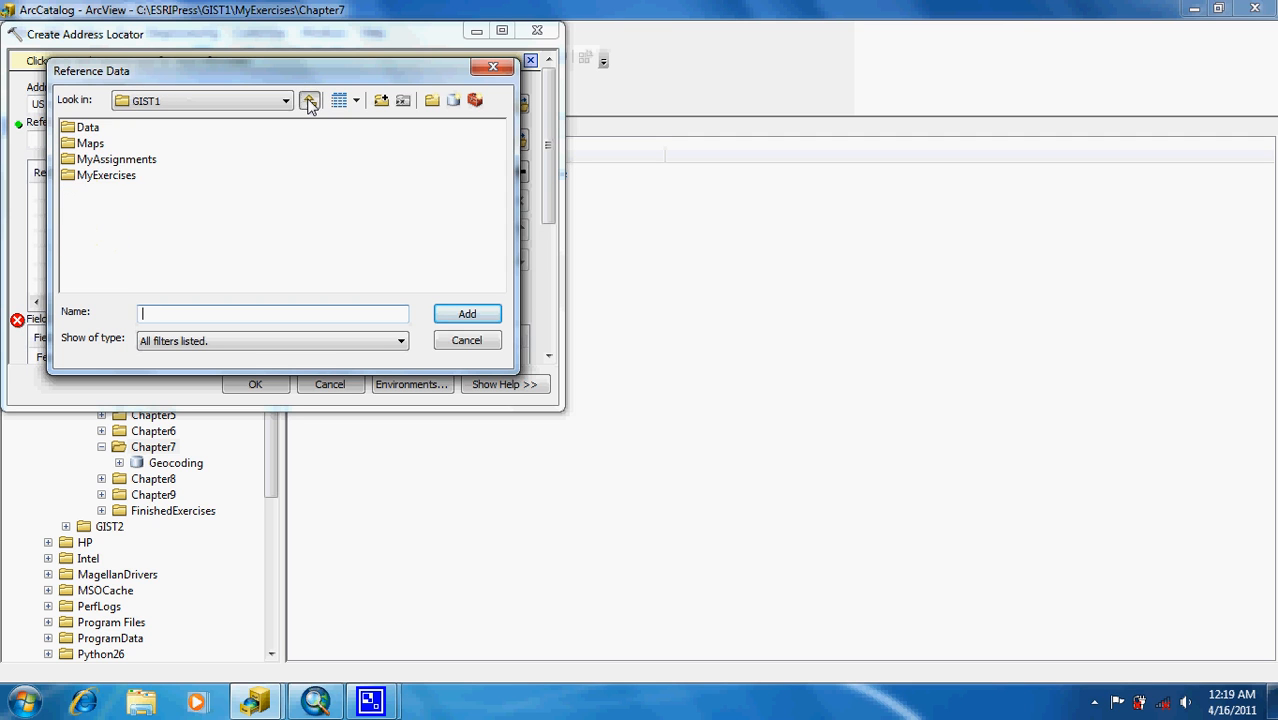
double_click(85, 130)
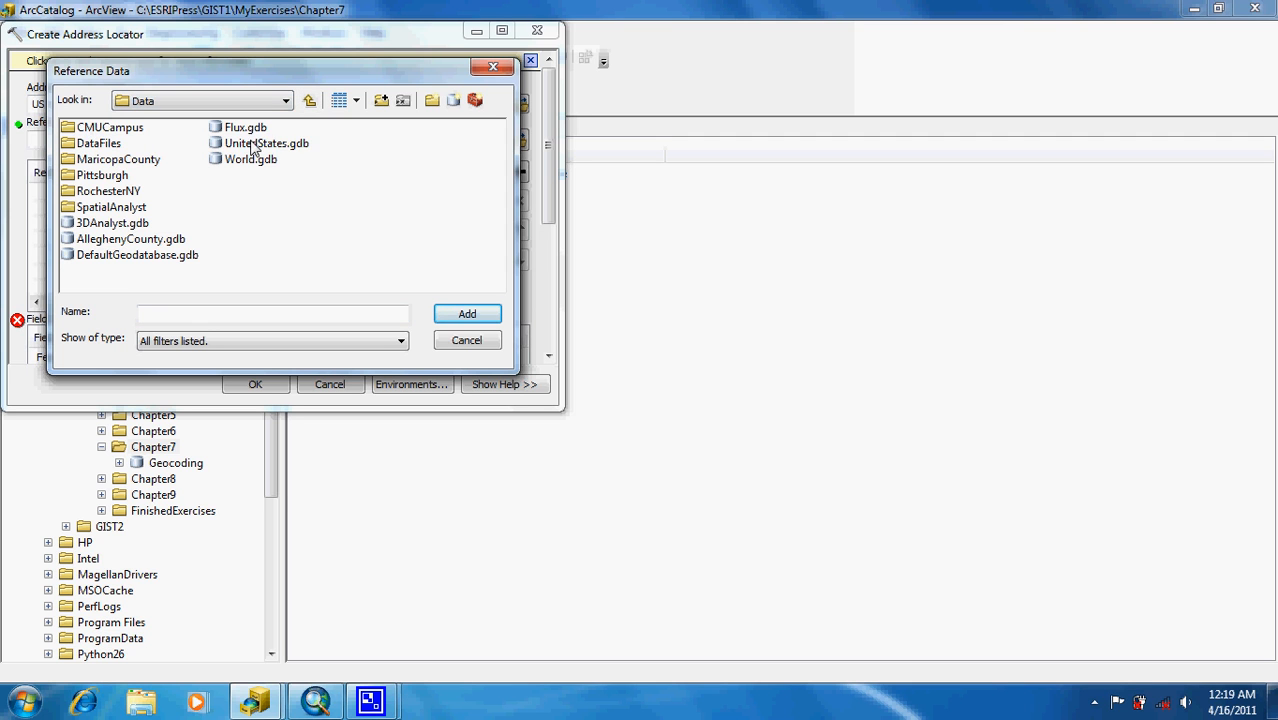
double_click(253, 145)
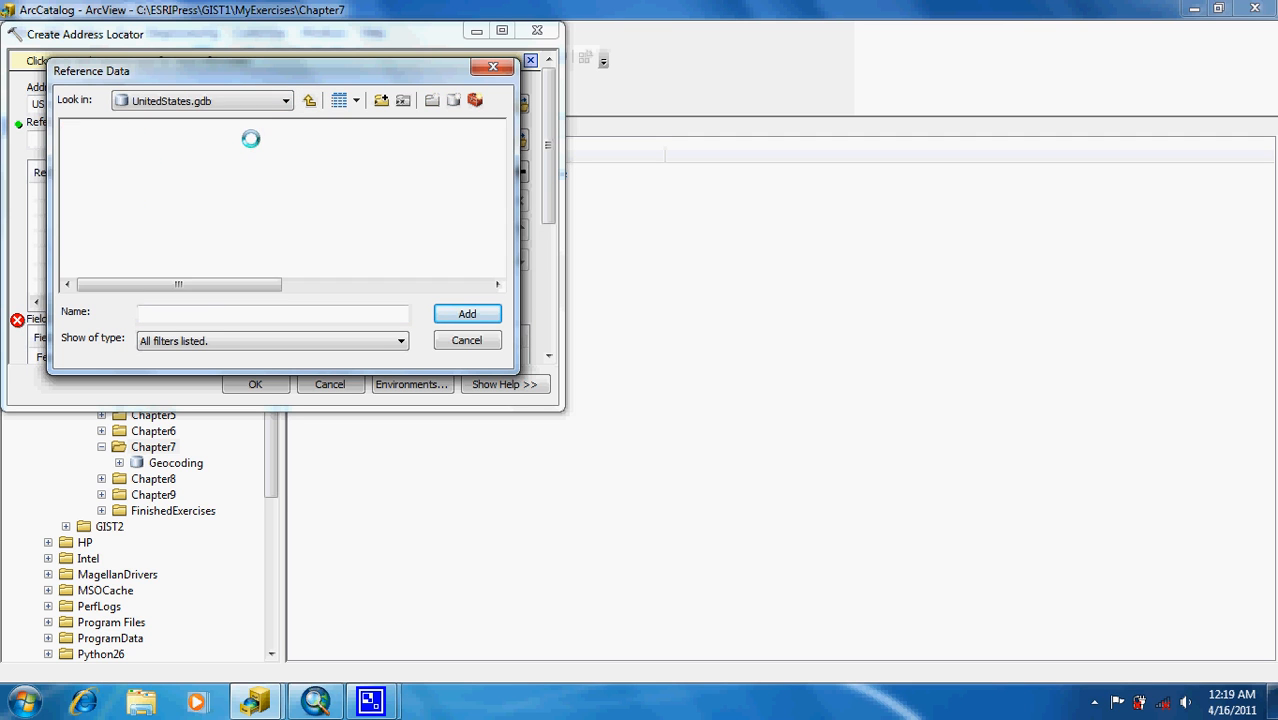
click(402, 285)
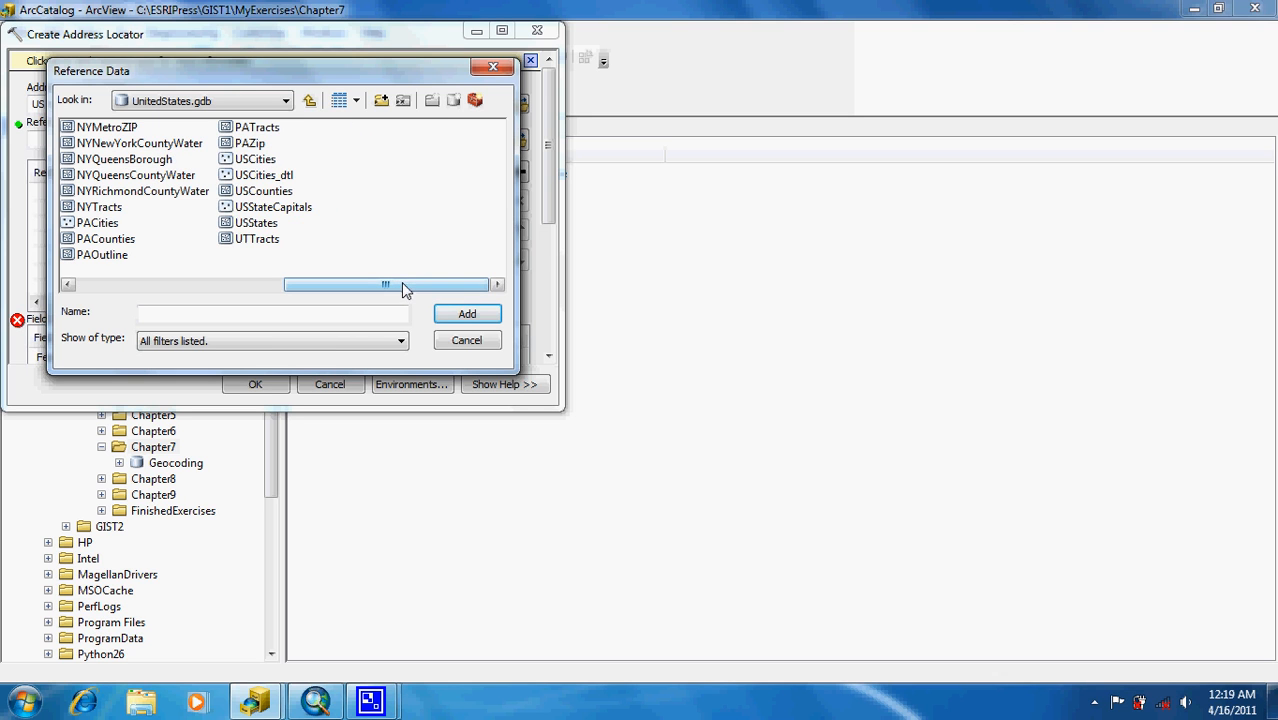
click(252, 145)
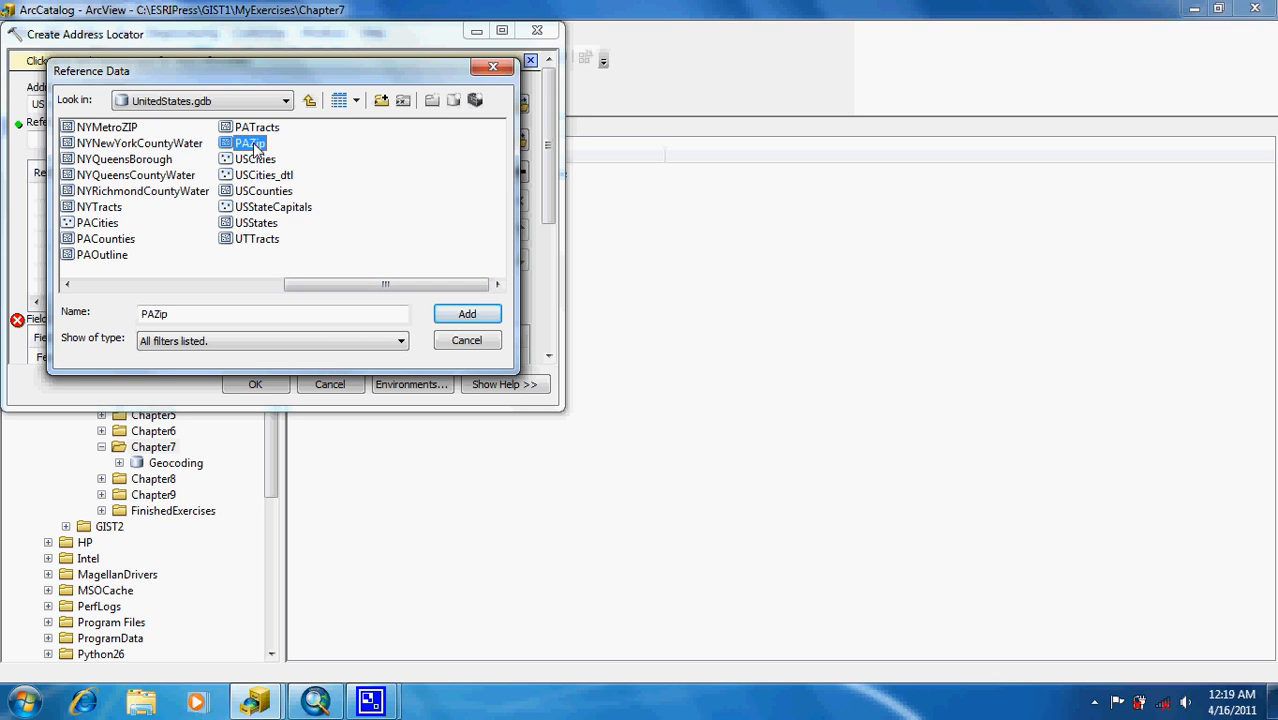
click(467, 314)
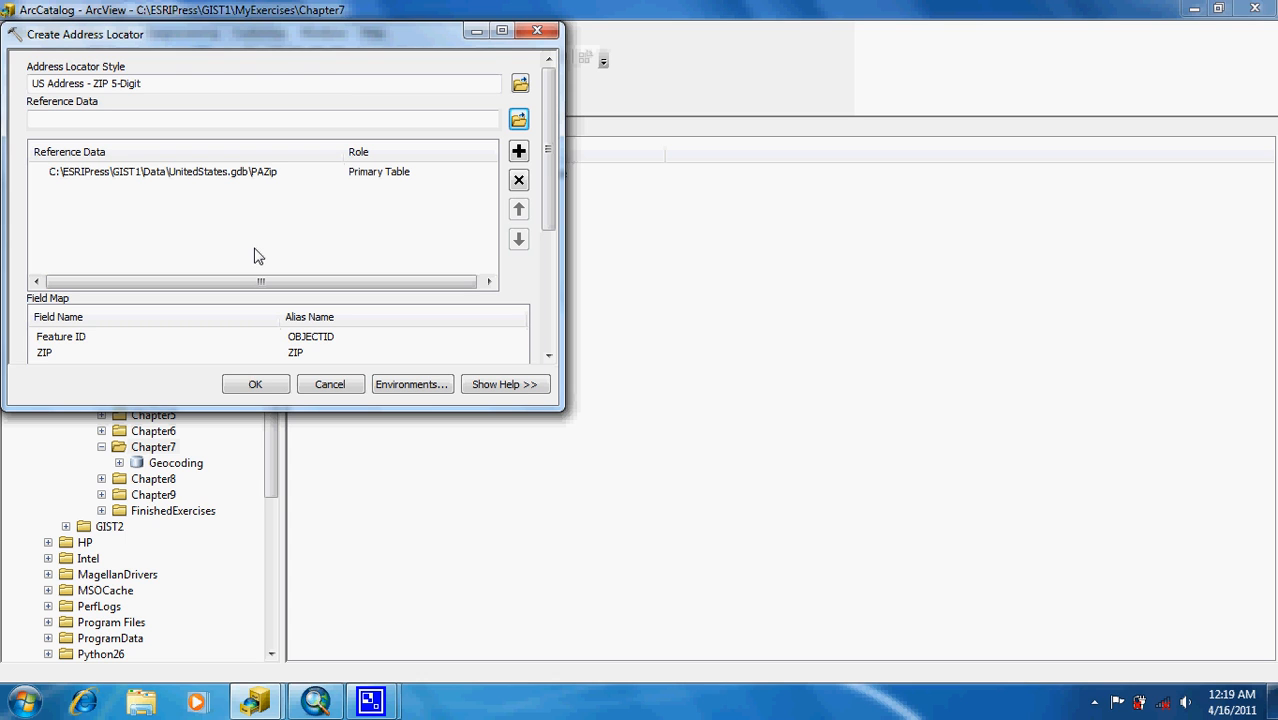
Set the output address locator to PAZipCodes in the Chapter7 Geocoding.gdb and create the locator
scroll(548, 180, down, 1)
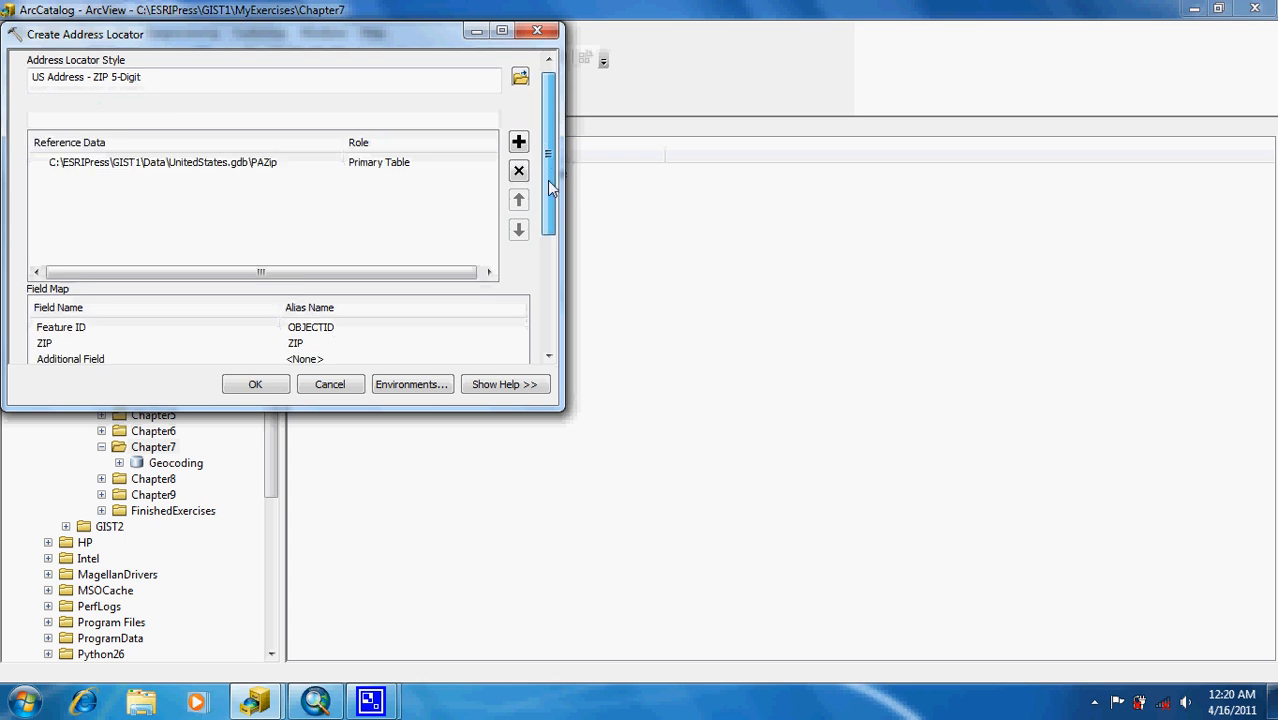
drag(548, 180, 548, 293)
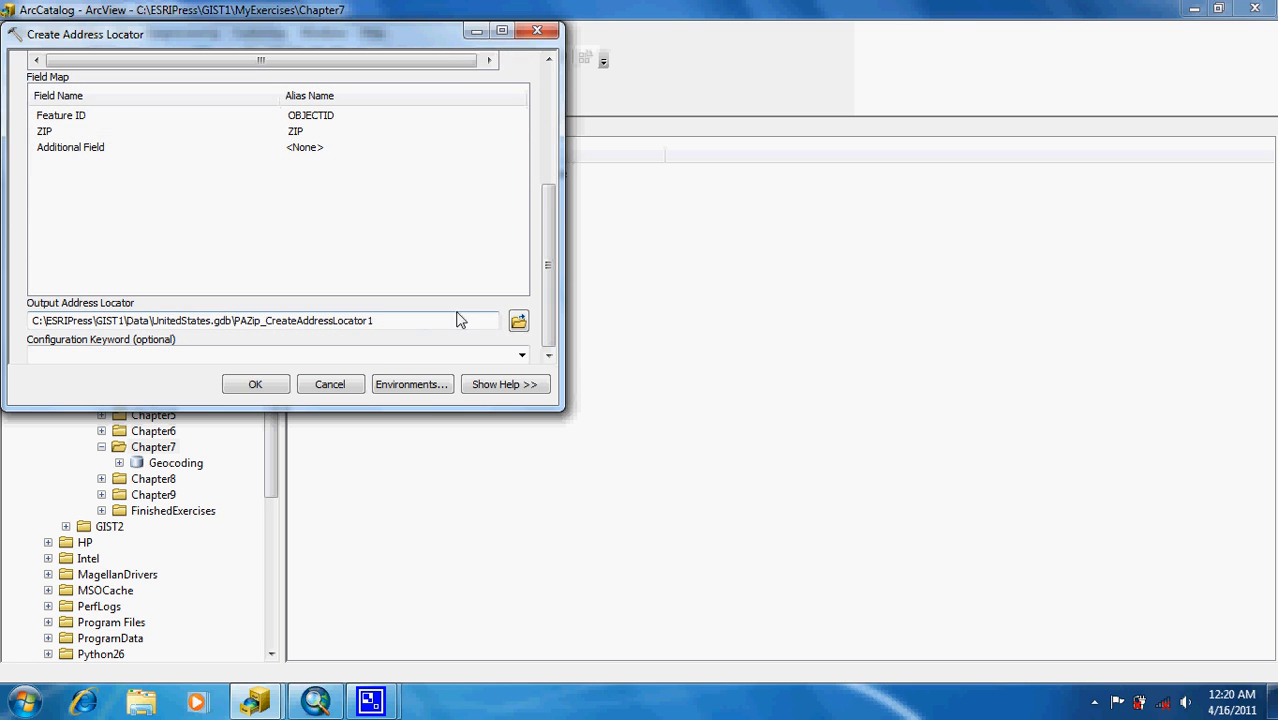
click(518, 322)
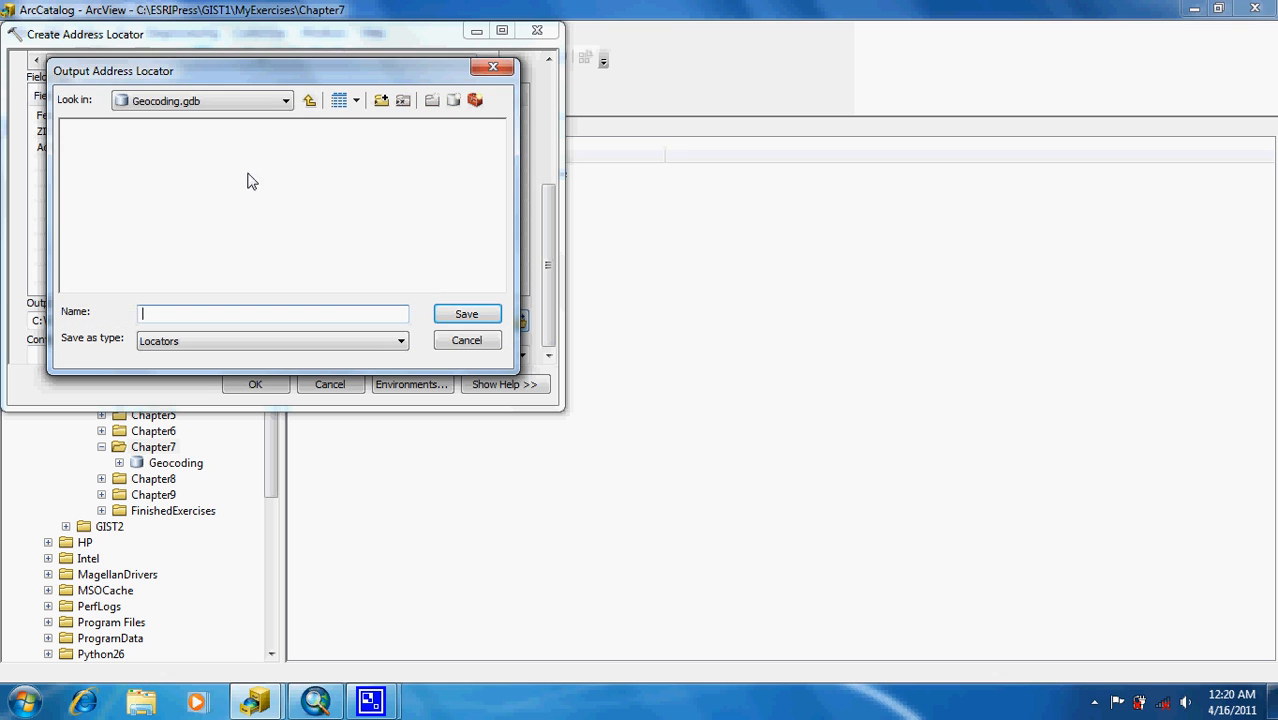
click(309, 101)
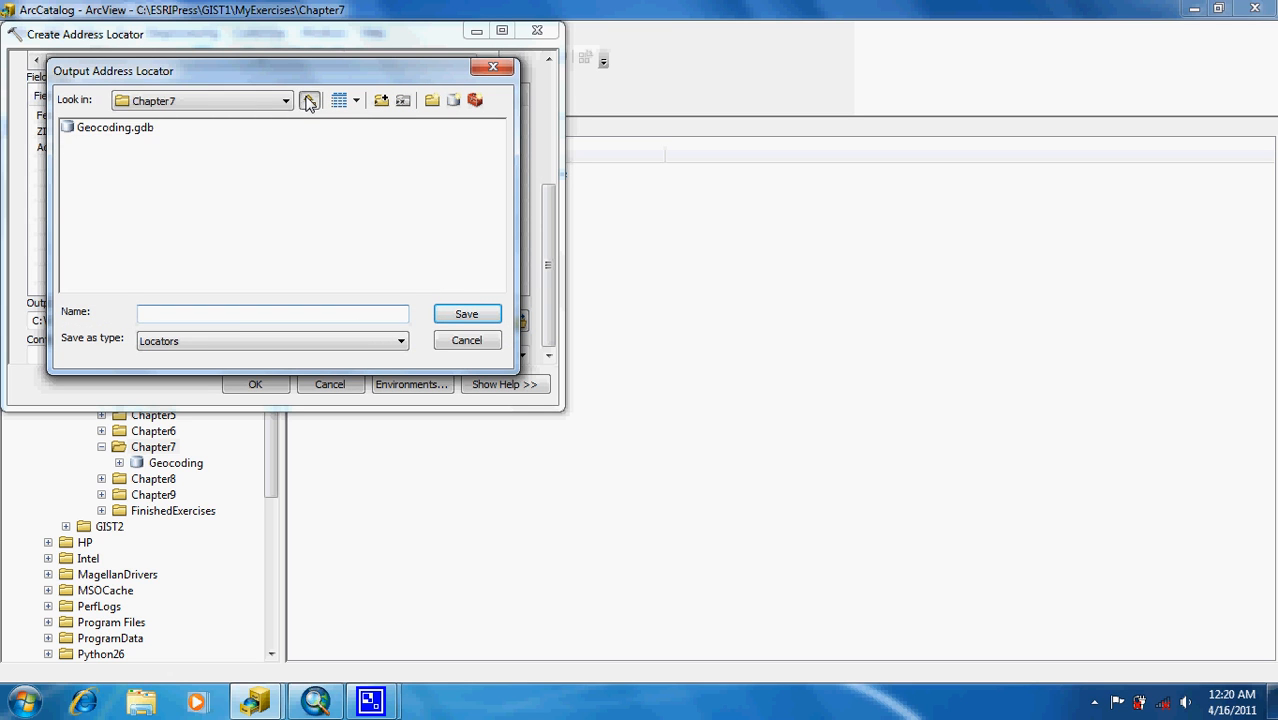
click(309, 101)
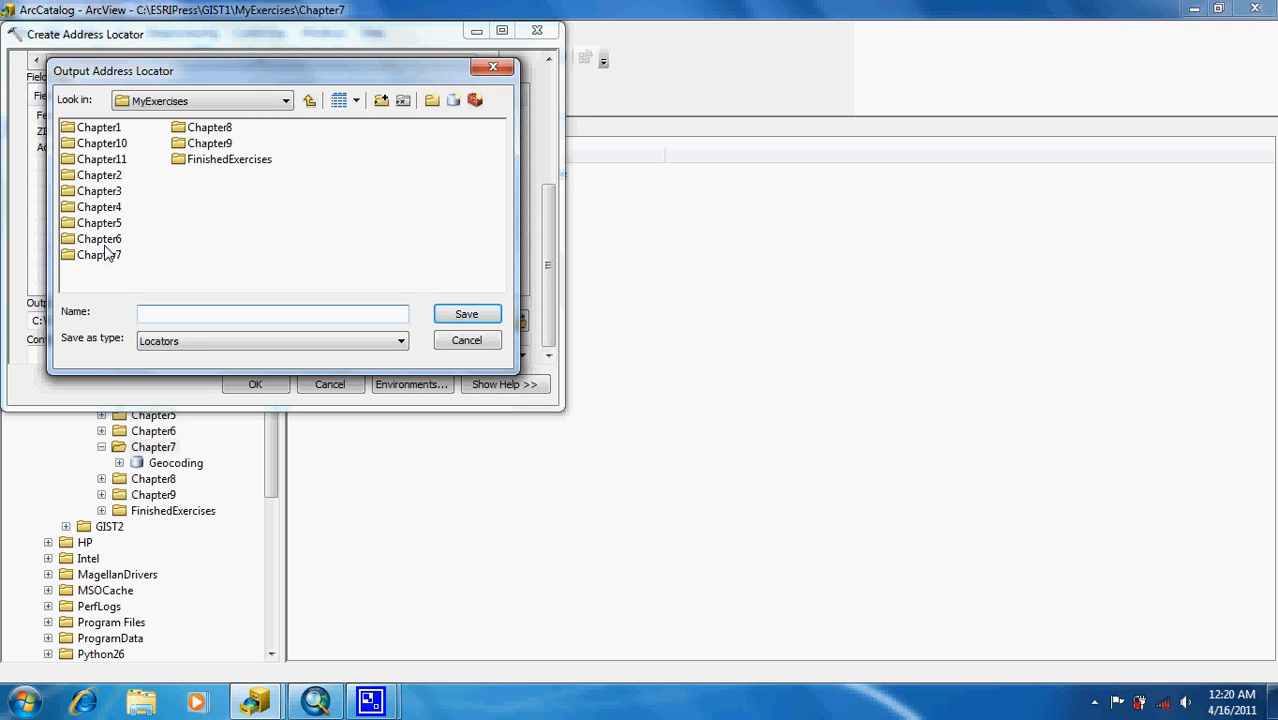
double_click(107, 254)
double_click(112, 130)
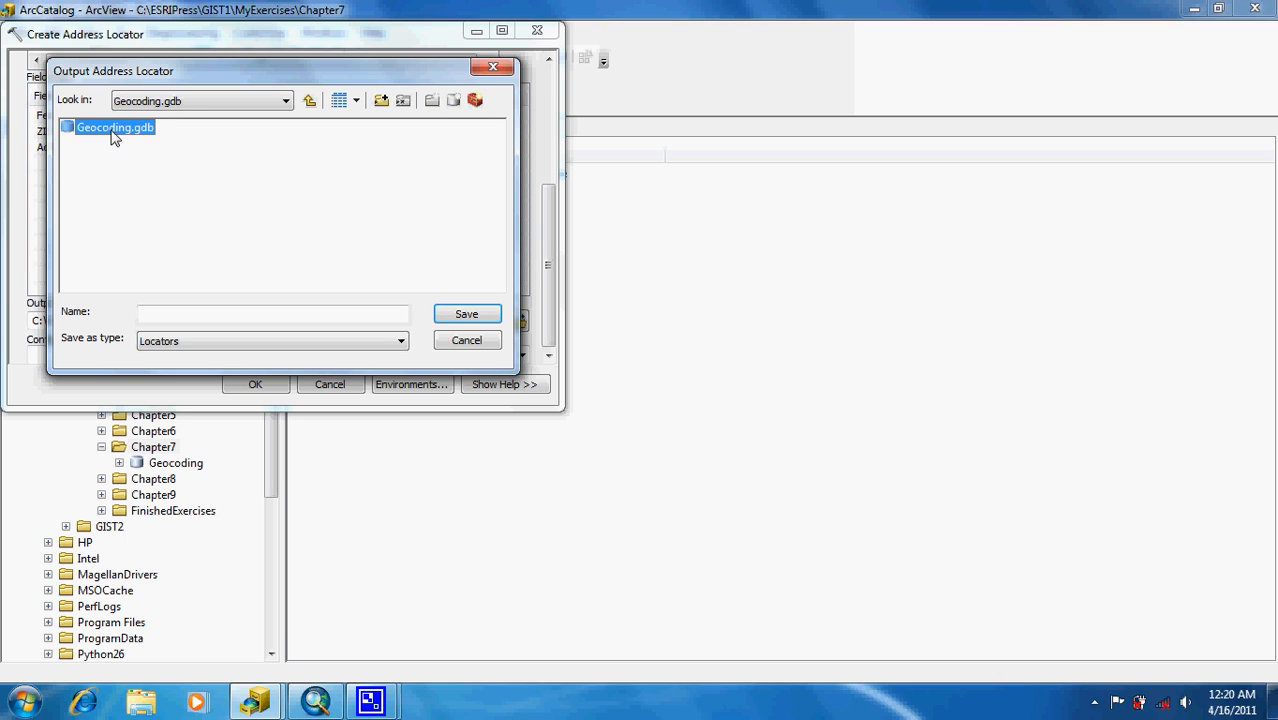
click(196, 312)
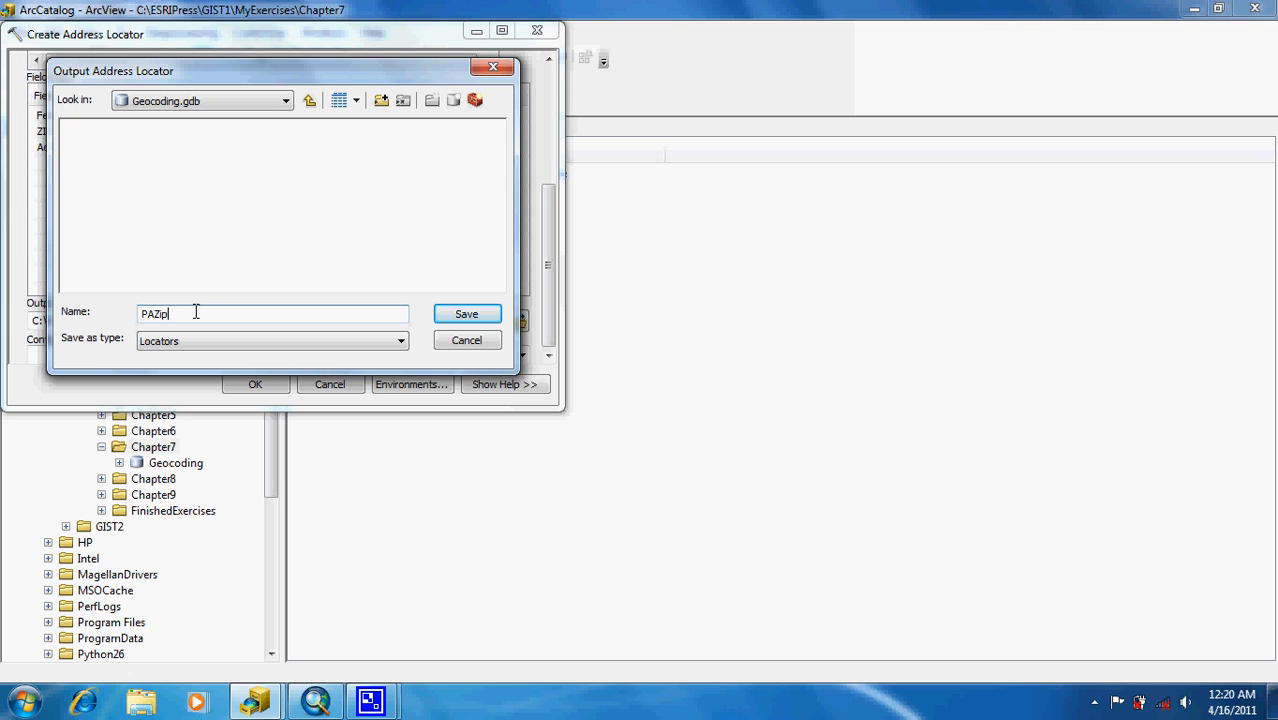
text(PAZipCodes)
click(443, 320)
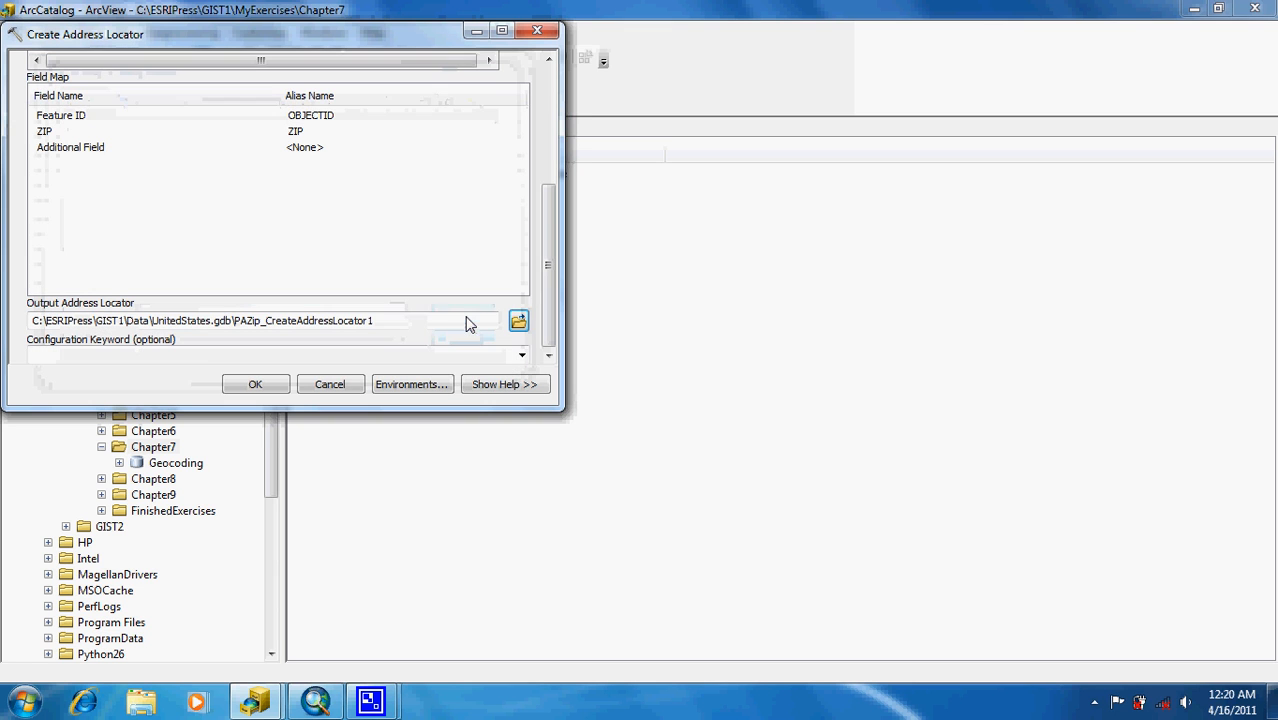
click(275, 386)
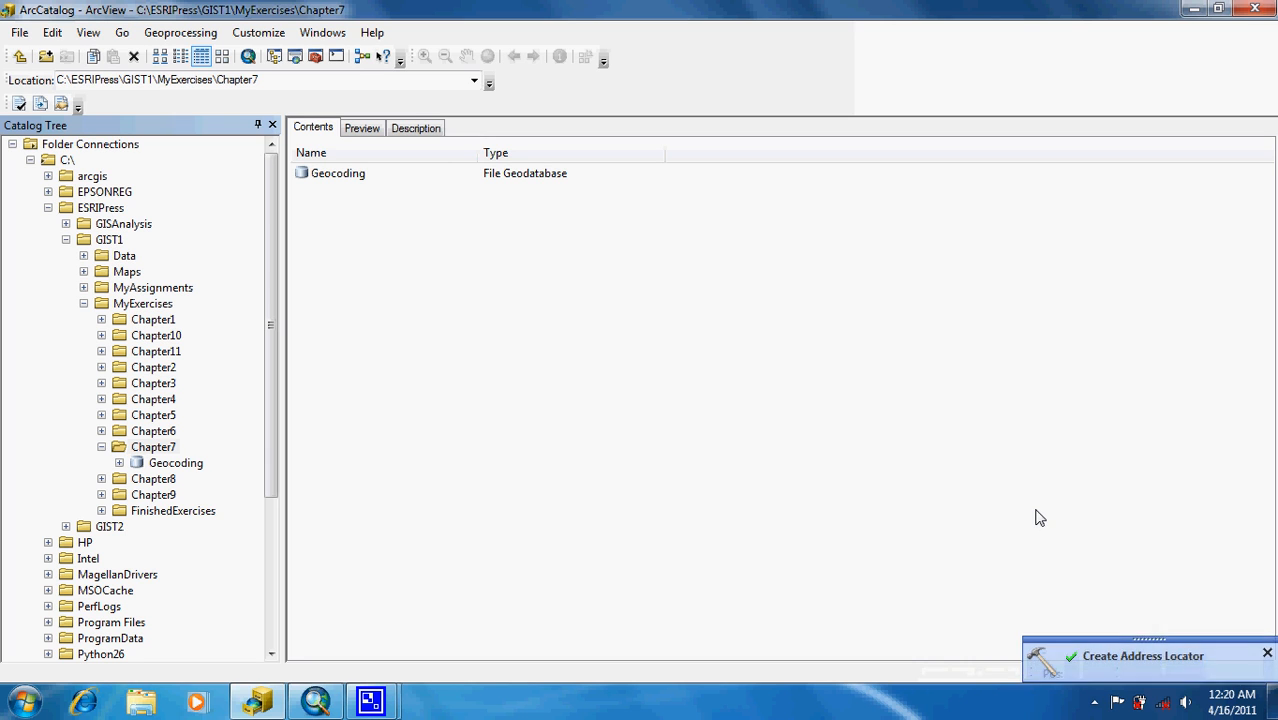
Inspect the PAZipCodes locator in the Chapter7 Geocoding geodatabase
click(119, 463)
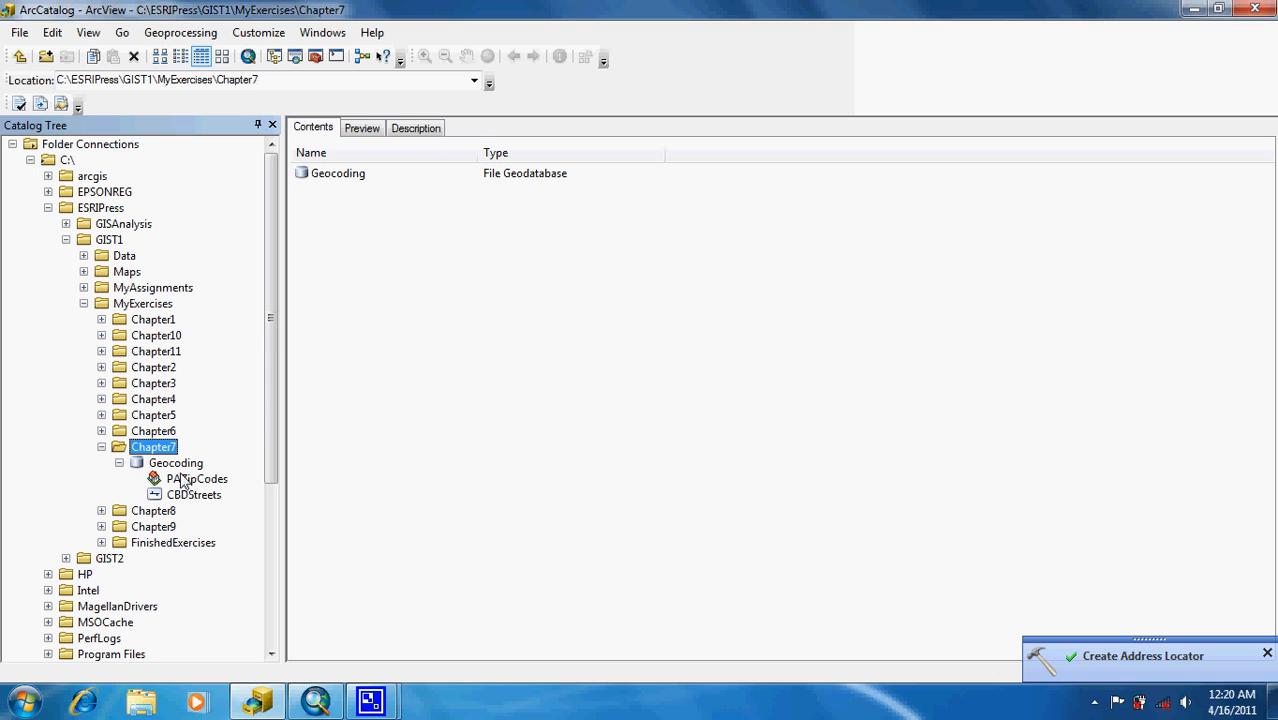
click(178, 480)
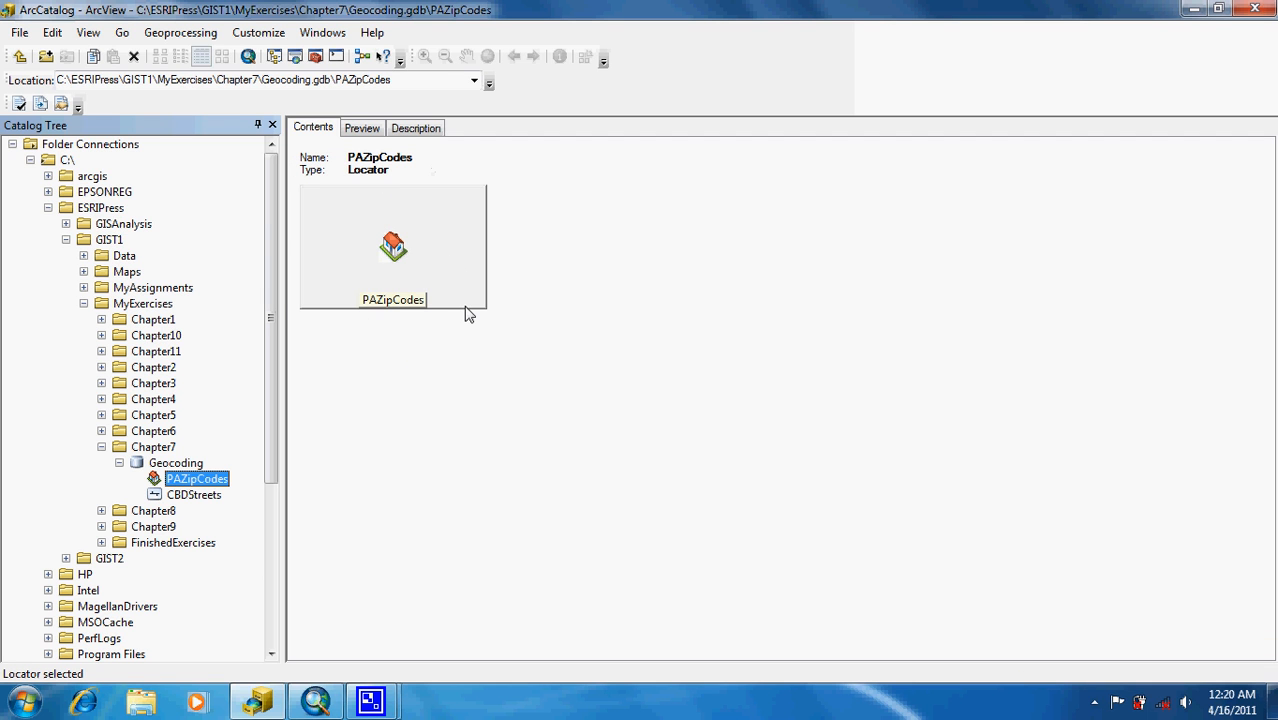
Switch back to ArcMap and display the Geocoding toolbar
click(1190, 8)
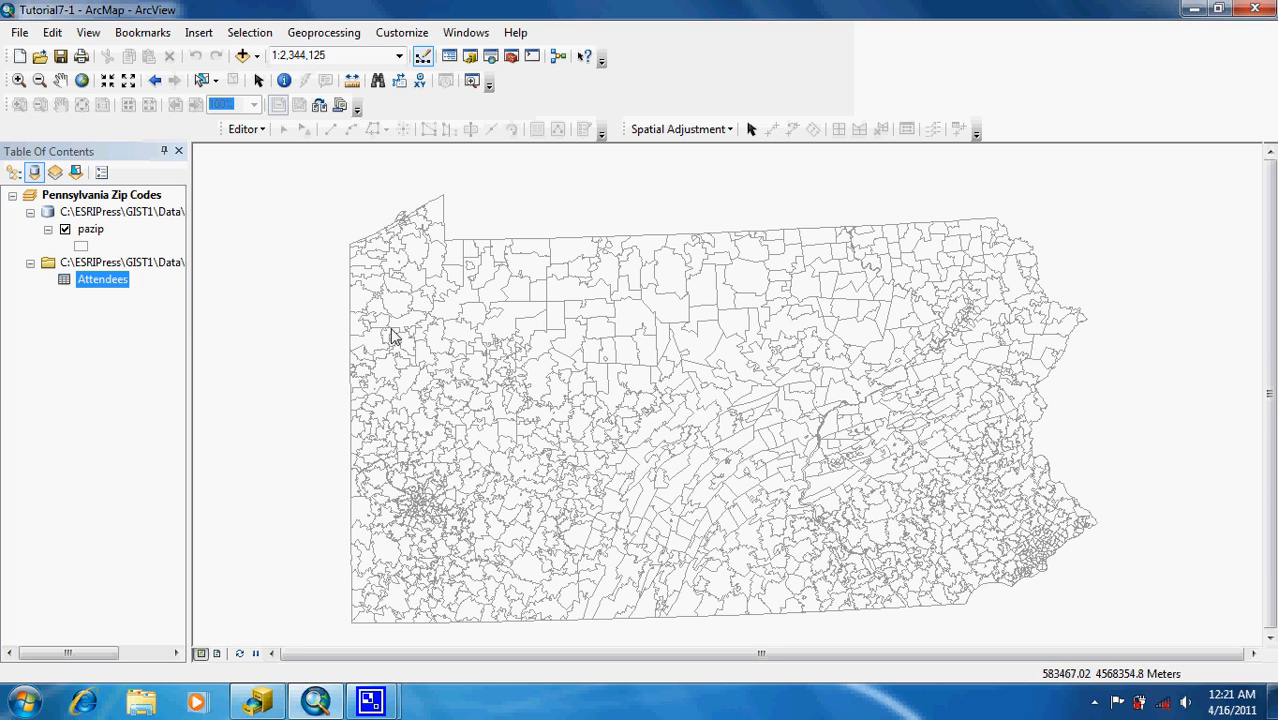
click(407, 36)
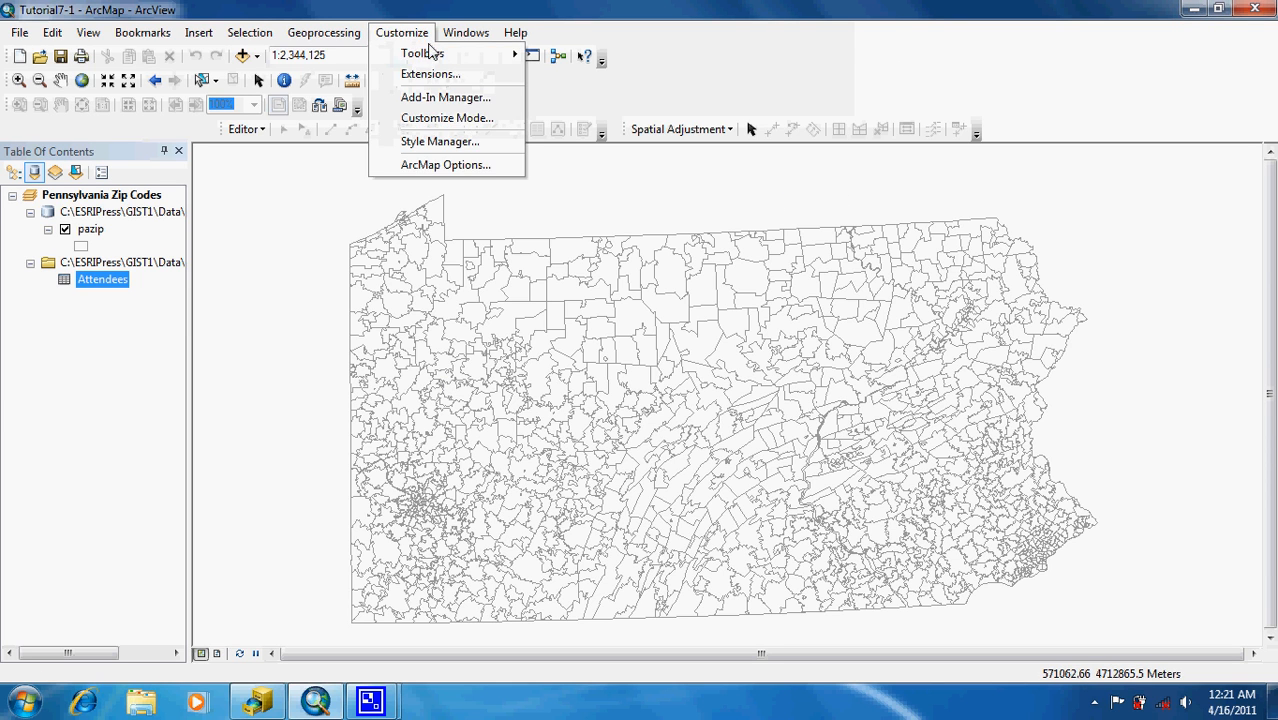
mouse_move(404, 33)
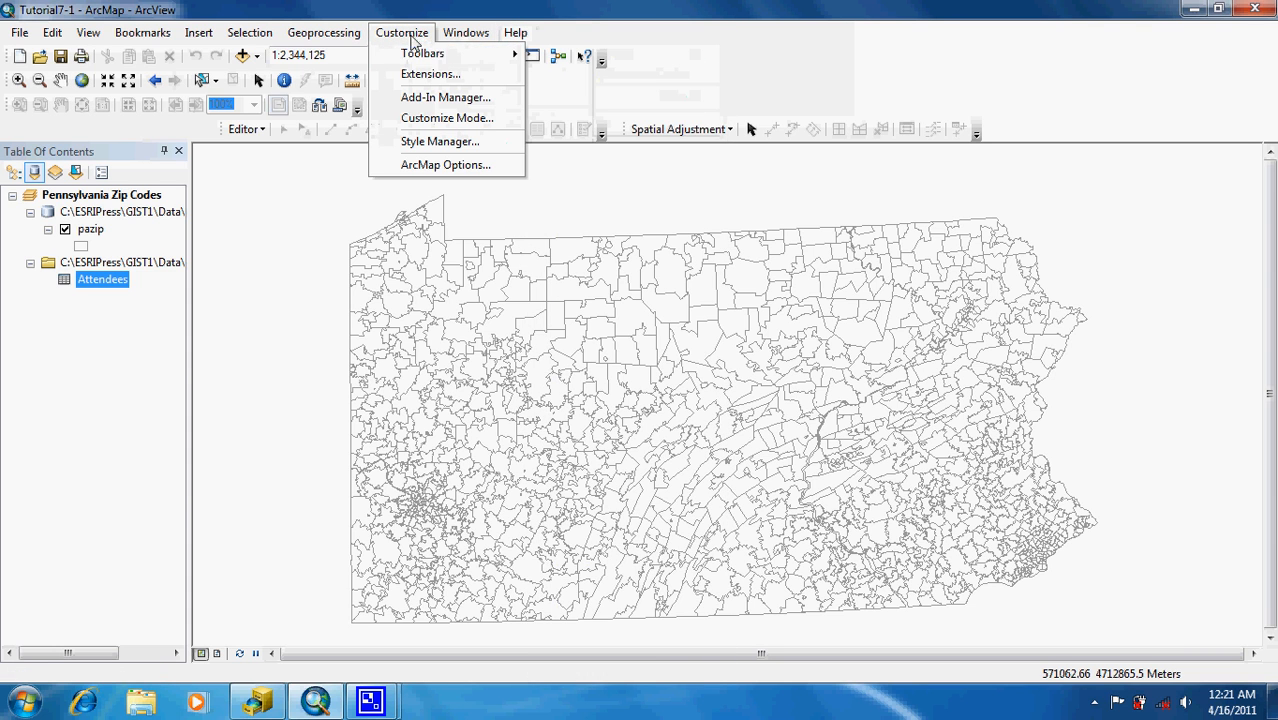
mouse_move(440, 55)
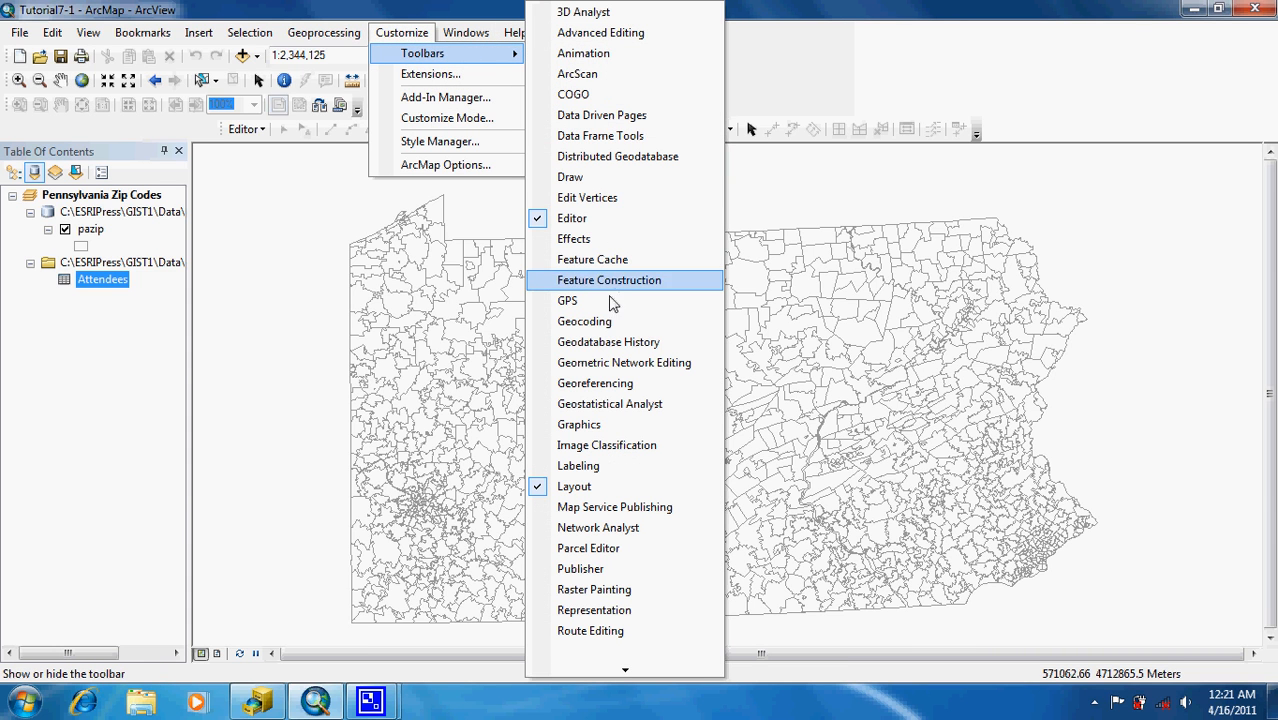
click(605, 322)
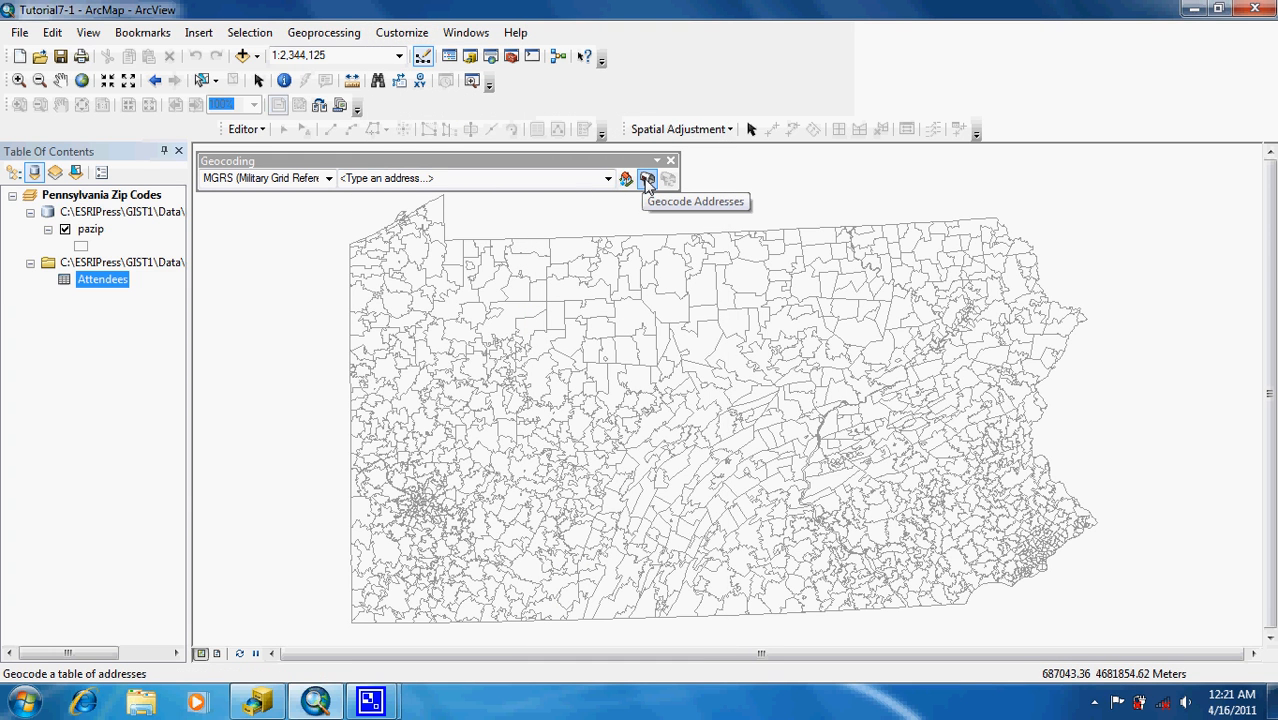
Start geocoding addresses with the PAZipCodes locator added from Geocoding.gdb in the MyExercises Chapter7 folder
click(647, 180)
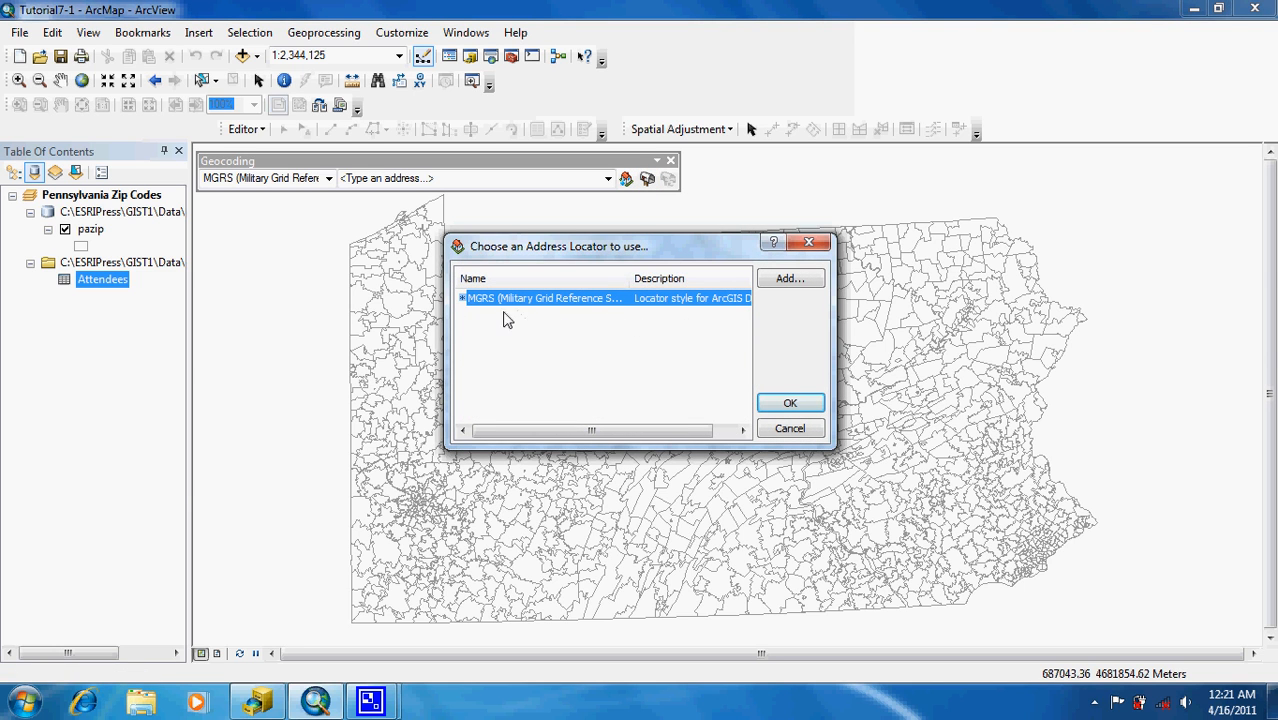
click(808, 282)
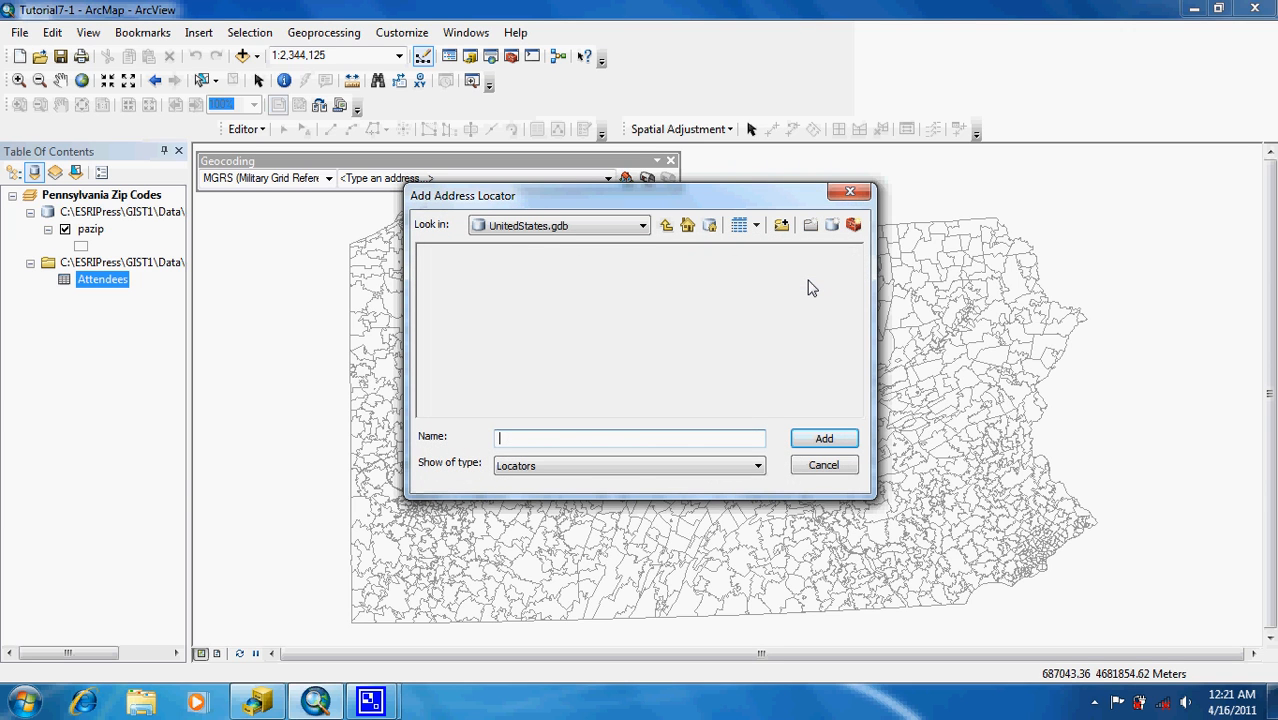
click(667, 227)
click(667, 227)
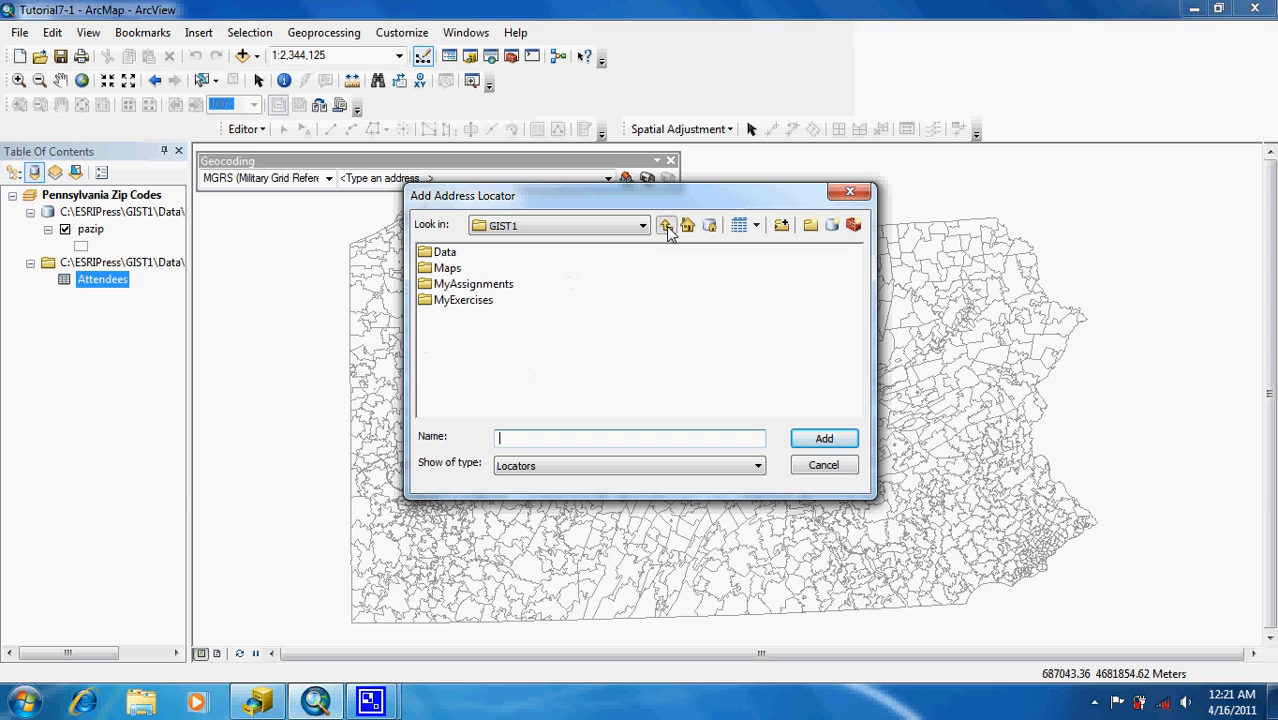
double_click(460, 300)
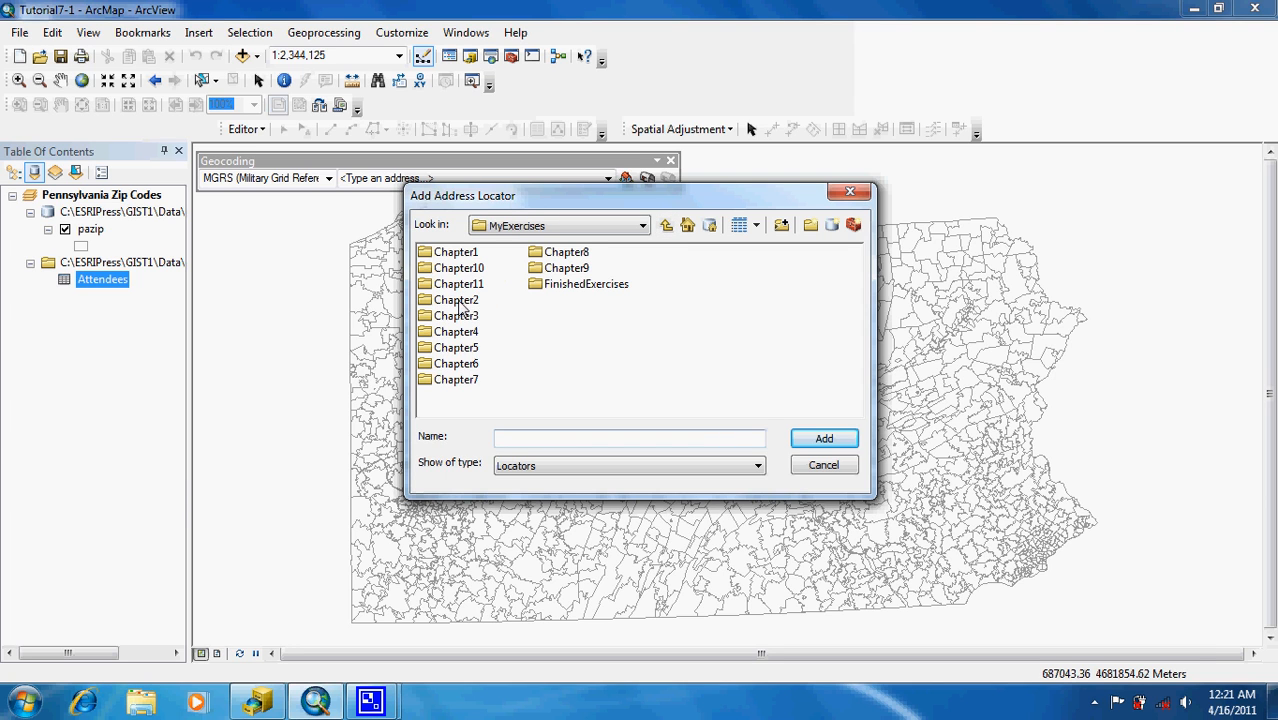
double_click(458, 381)
double_click(474, 256)
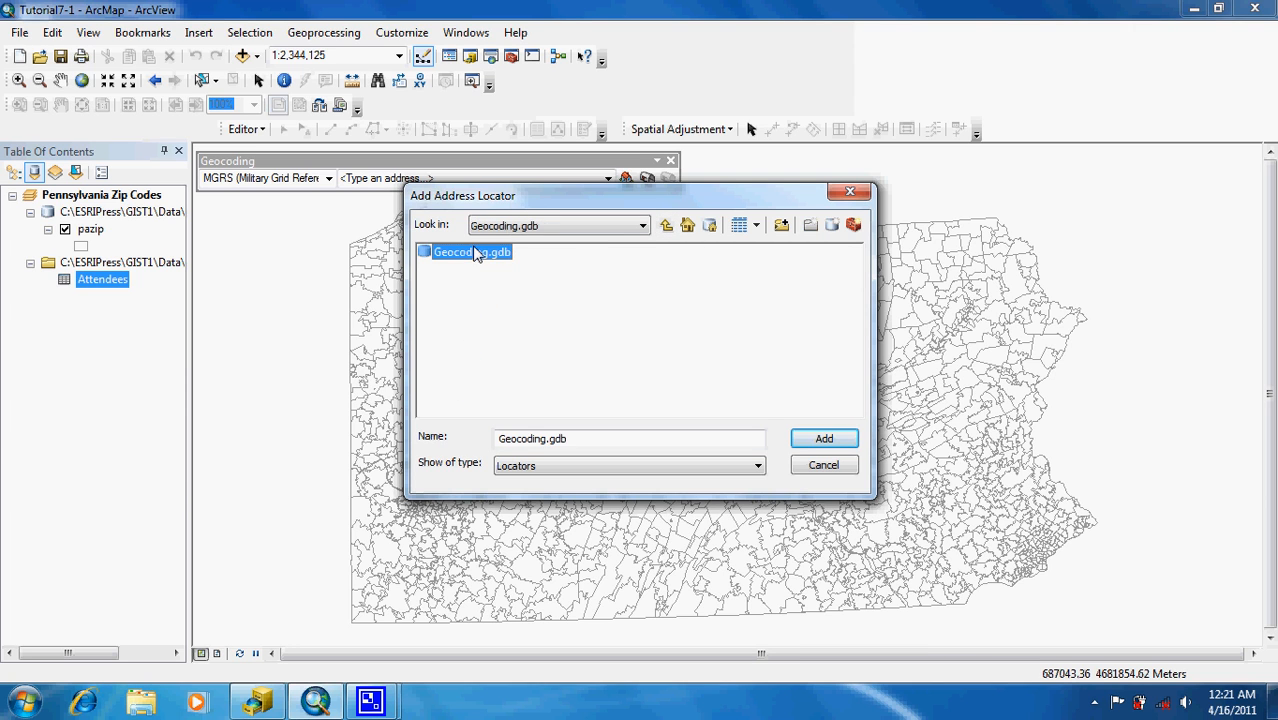
click(464, 255)
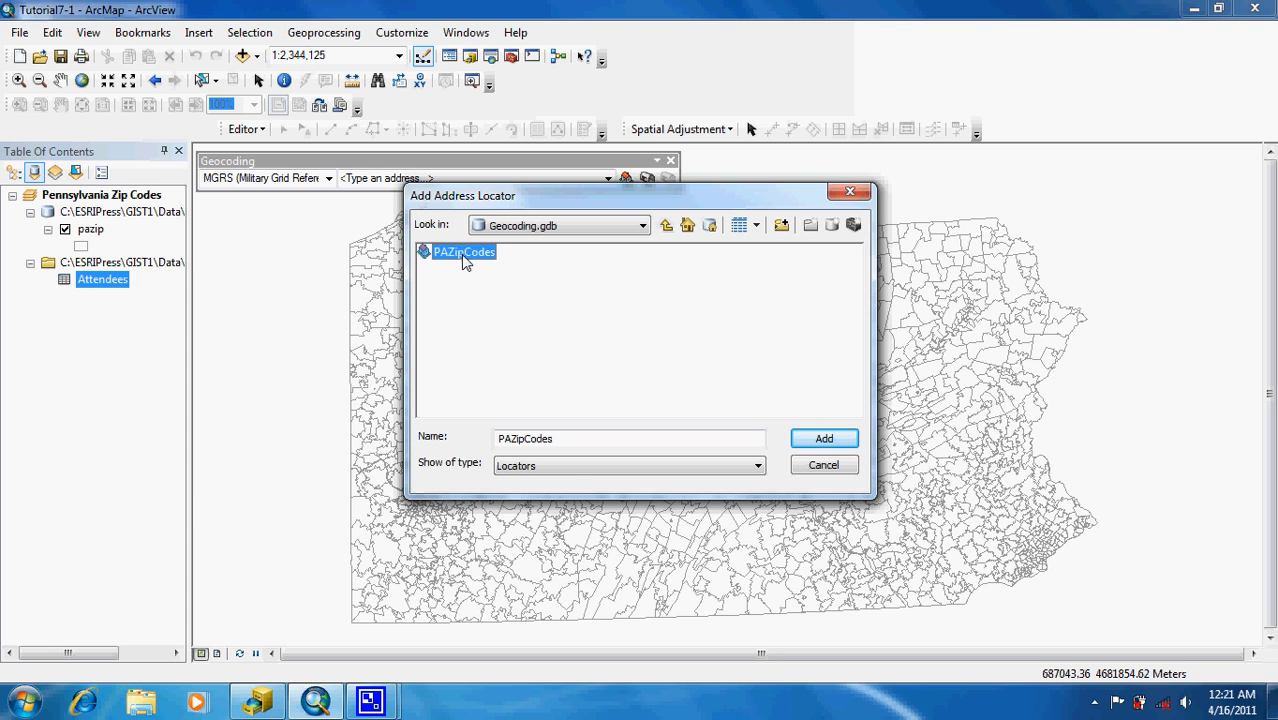
double_click(464, 255)
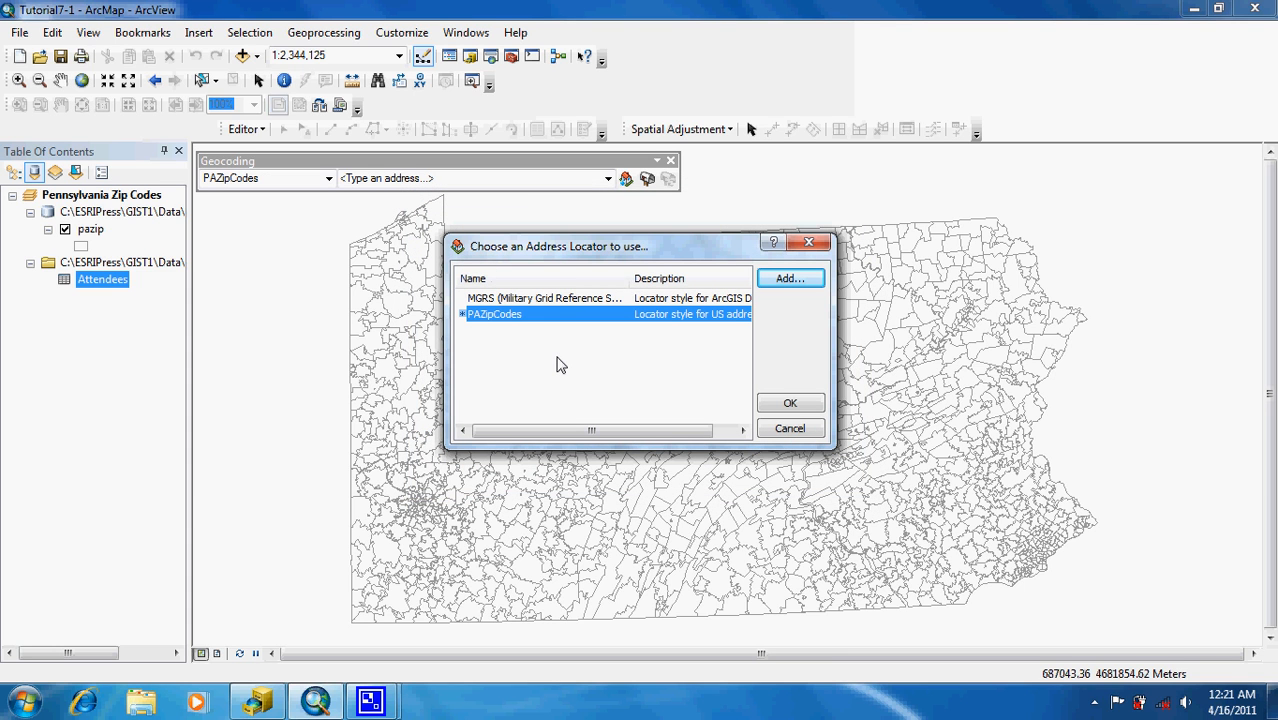
click(782, 404)
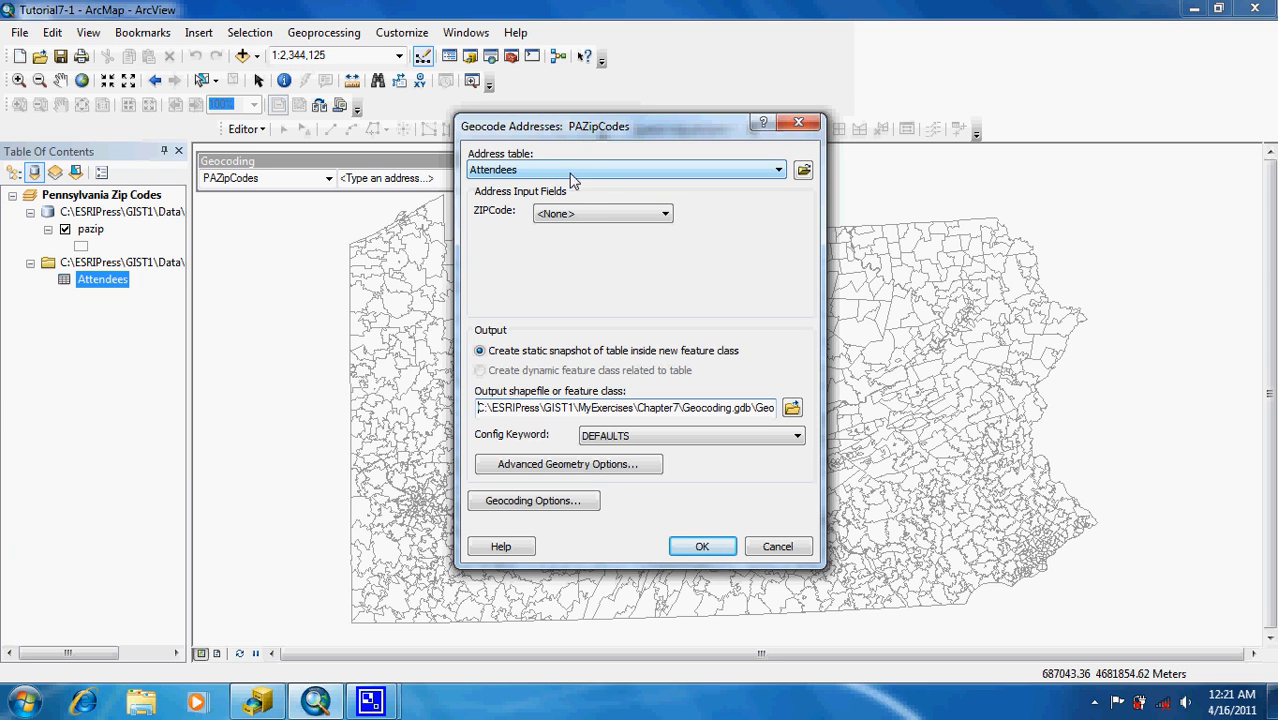
Geocode the Attendees table using ZIP_Code as the ZIPCode input field and AttendeesZIP in Geocoding.gdb as the output feature class
click(590, 214)
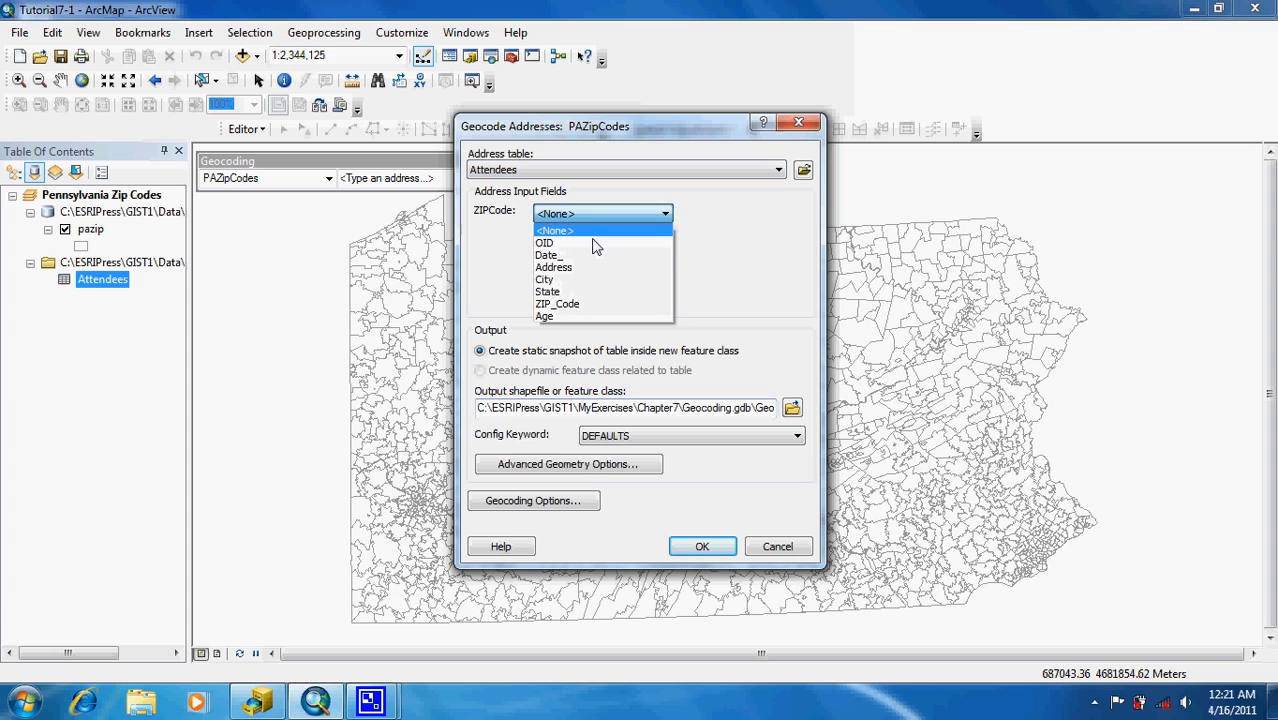
click(595, 303)
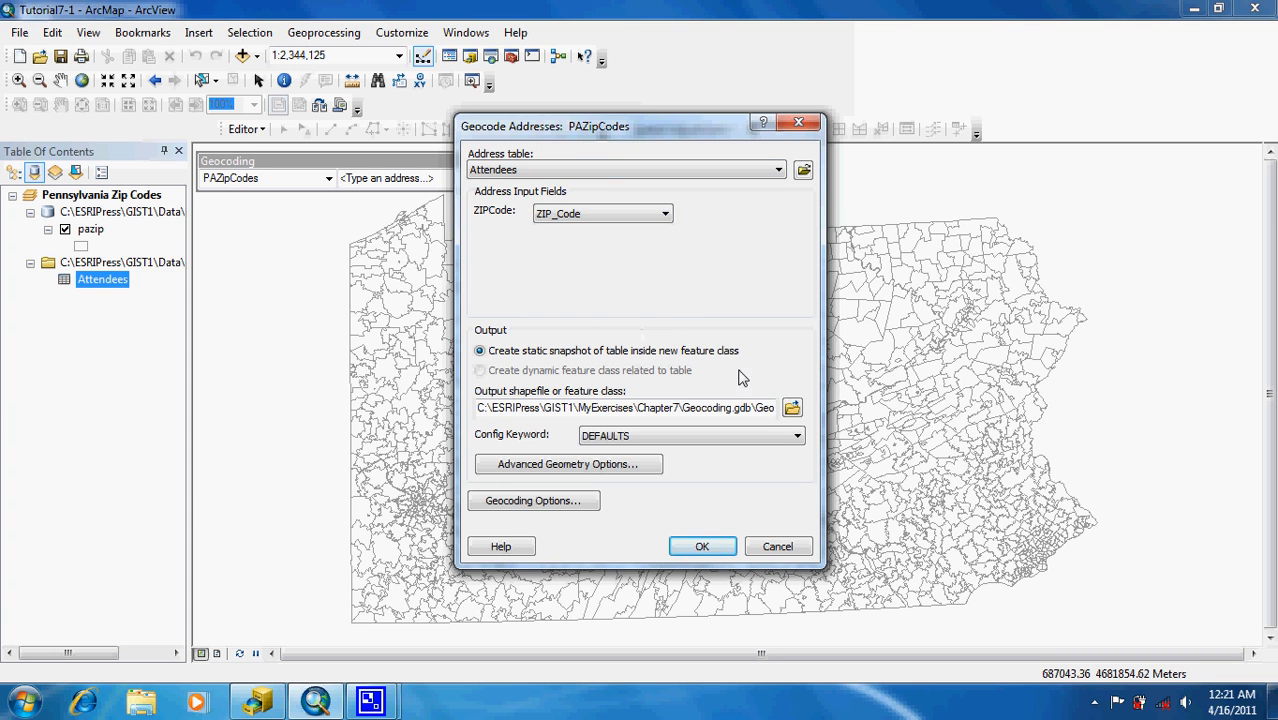
click(789, 407)
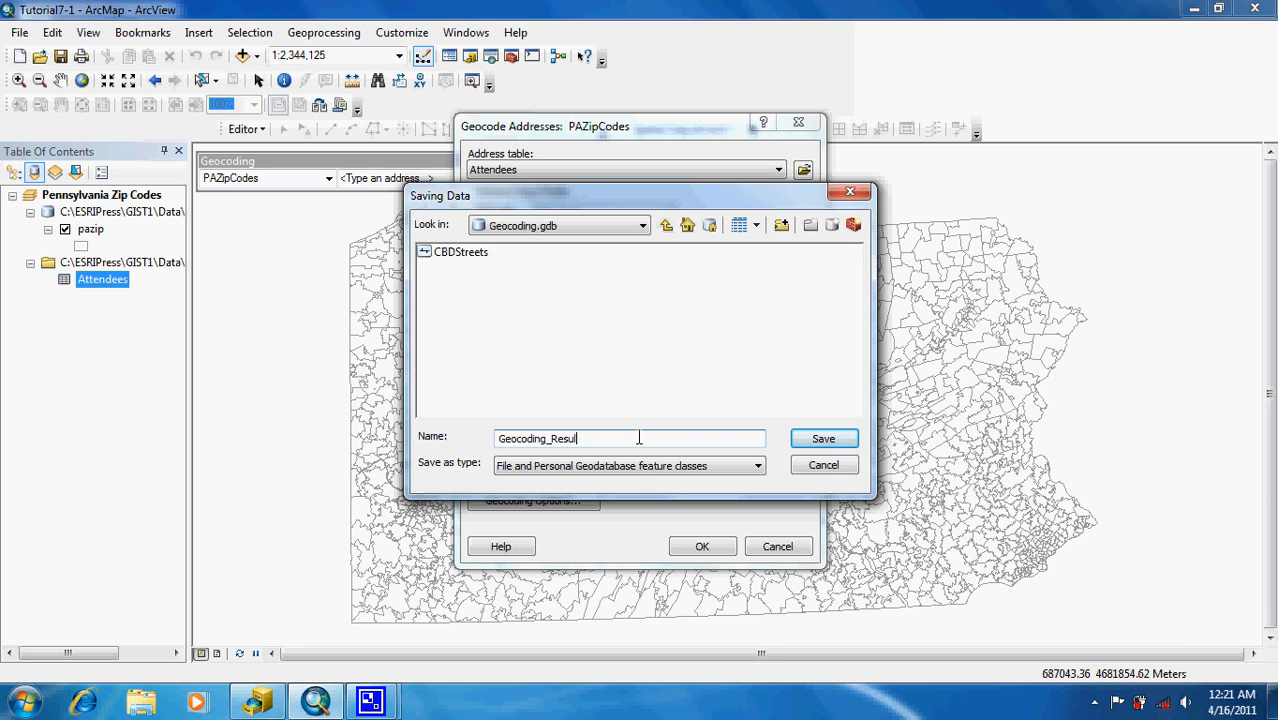
key(BackSpace)
key(BackSpace)
key(BackSpace)
key(BackSpace)
key(BackSpace)
key(BackSpace)
key(BackSpace)
key(BackSpace)
key(BackSpace)
key(BackSpace)
key(BackSpace)
key(BackSpace)
key(BackSpace)
key(BackSpace)
key(BackSpace)
text(Attendees2)
click(823, 440)
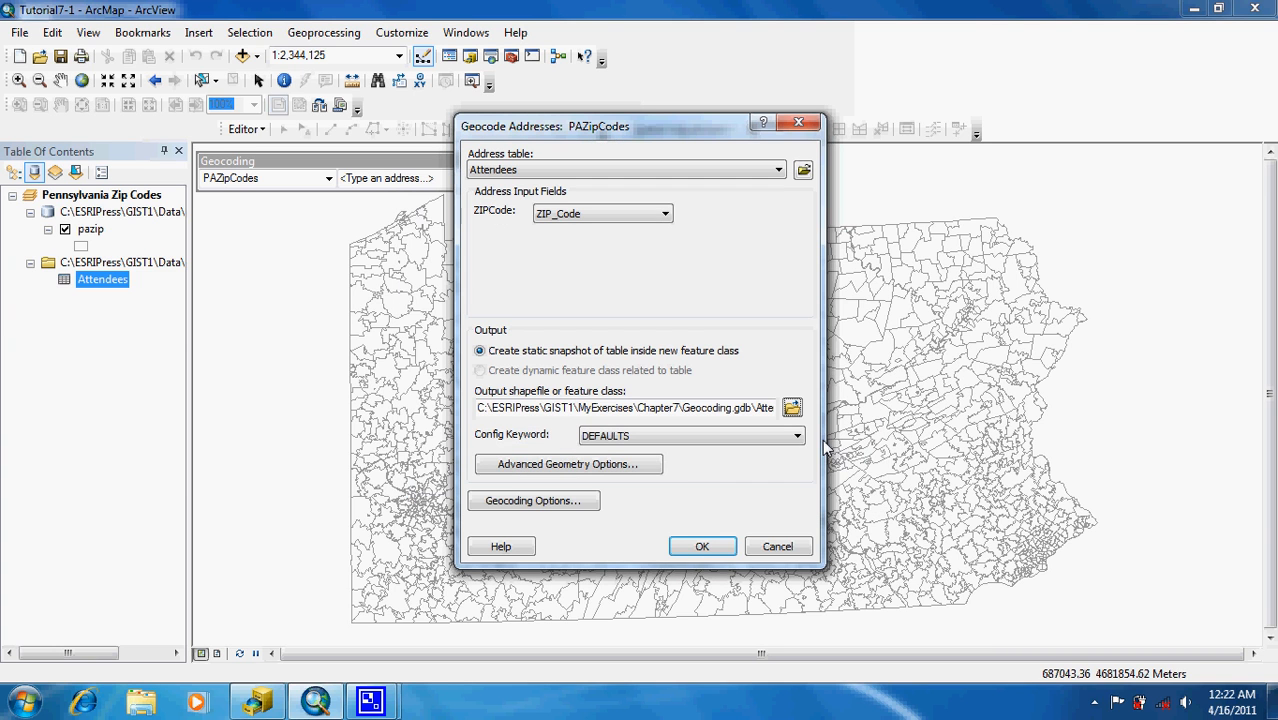
click(702, 546)
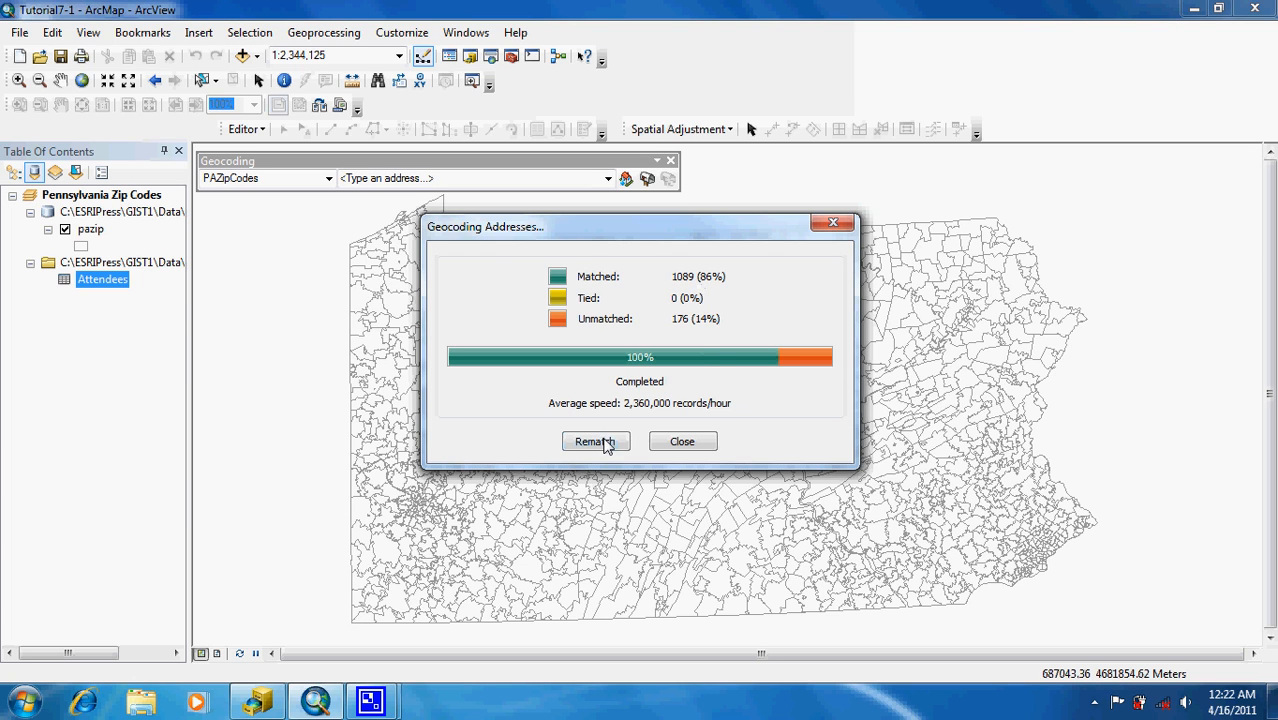
click(681, 442)
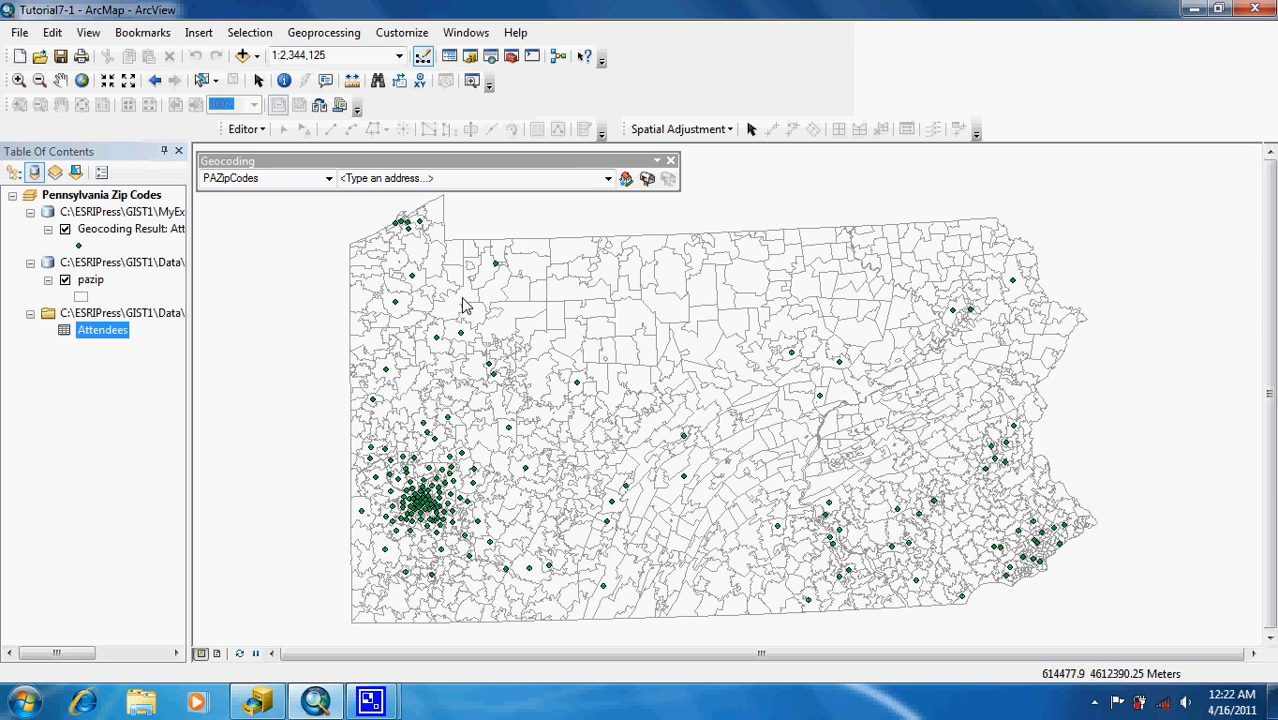
Summarize the geocoding result by Match_addr into a CountAttendees table in Geocoding.gdb and add that table to the map
right_click(137, 231)
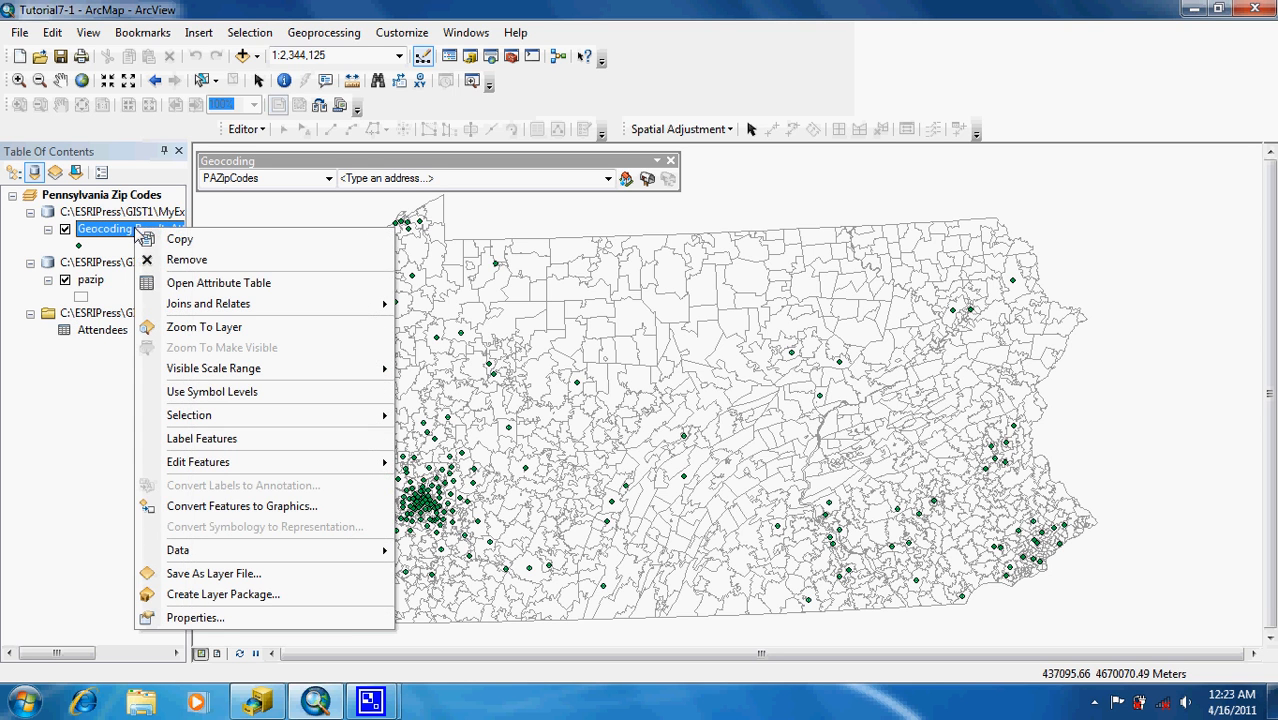
click(185, 283)
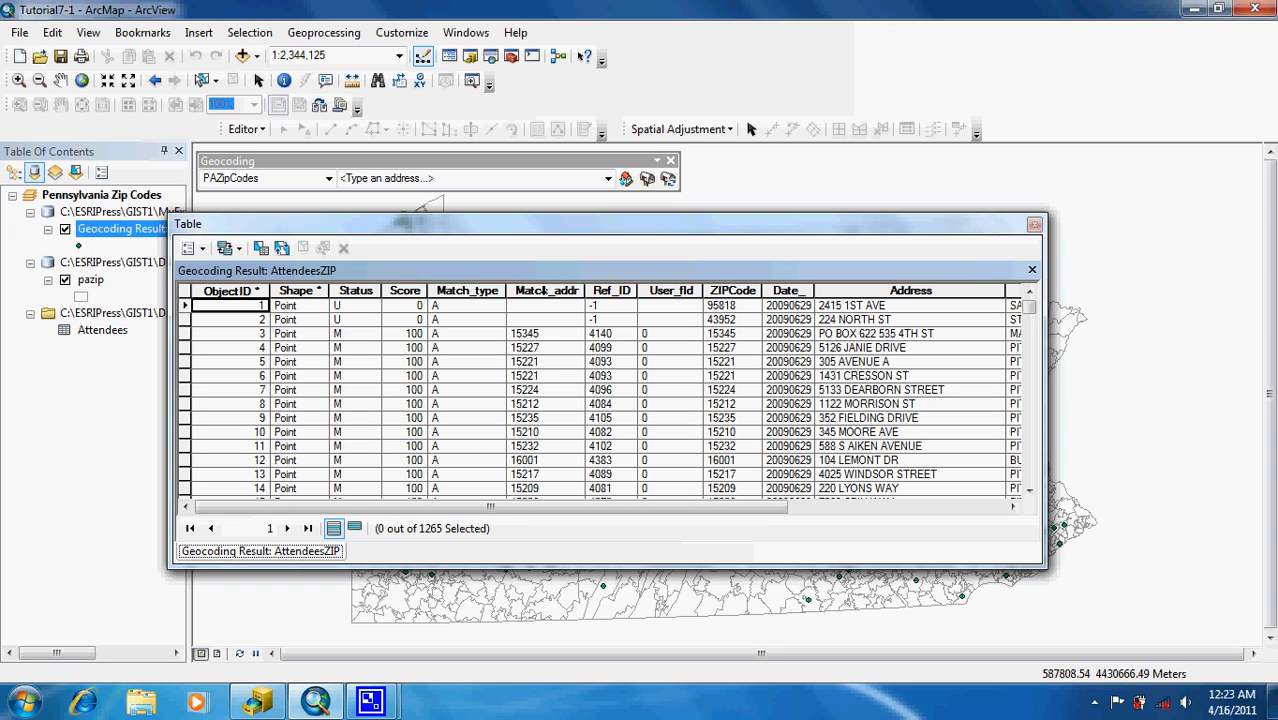
right_click(543, 291)
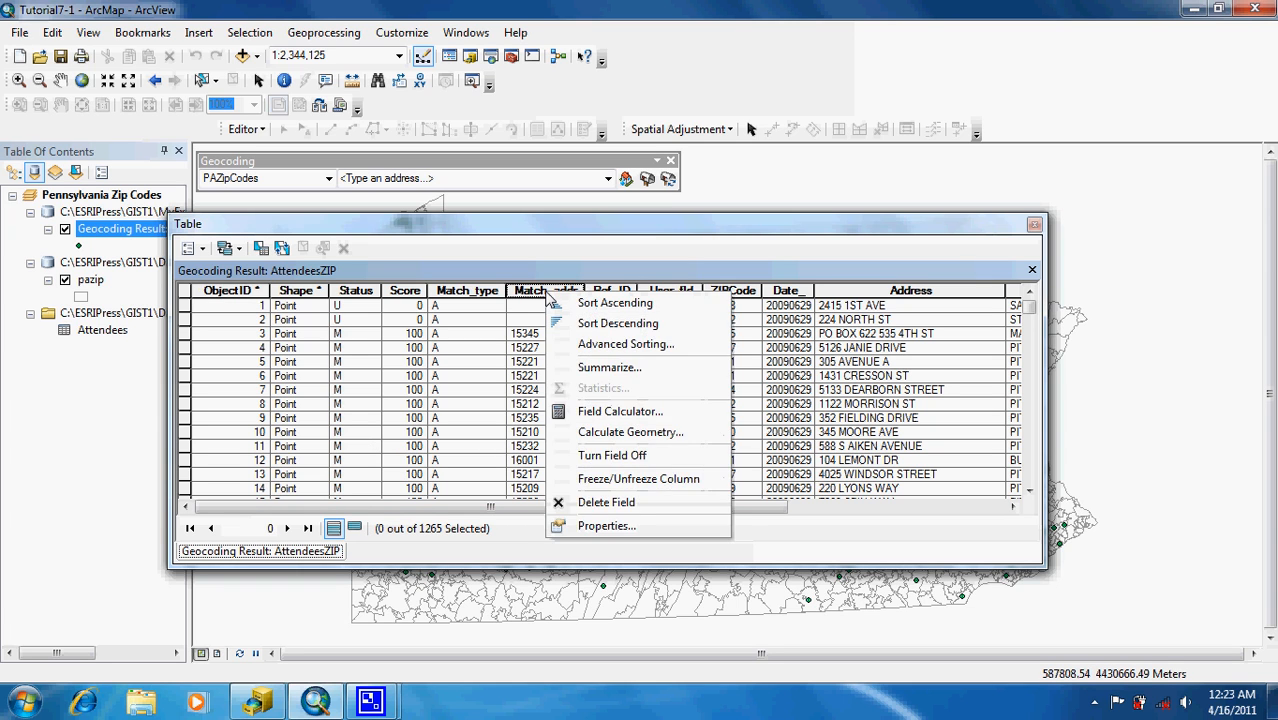
click(610, 367)
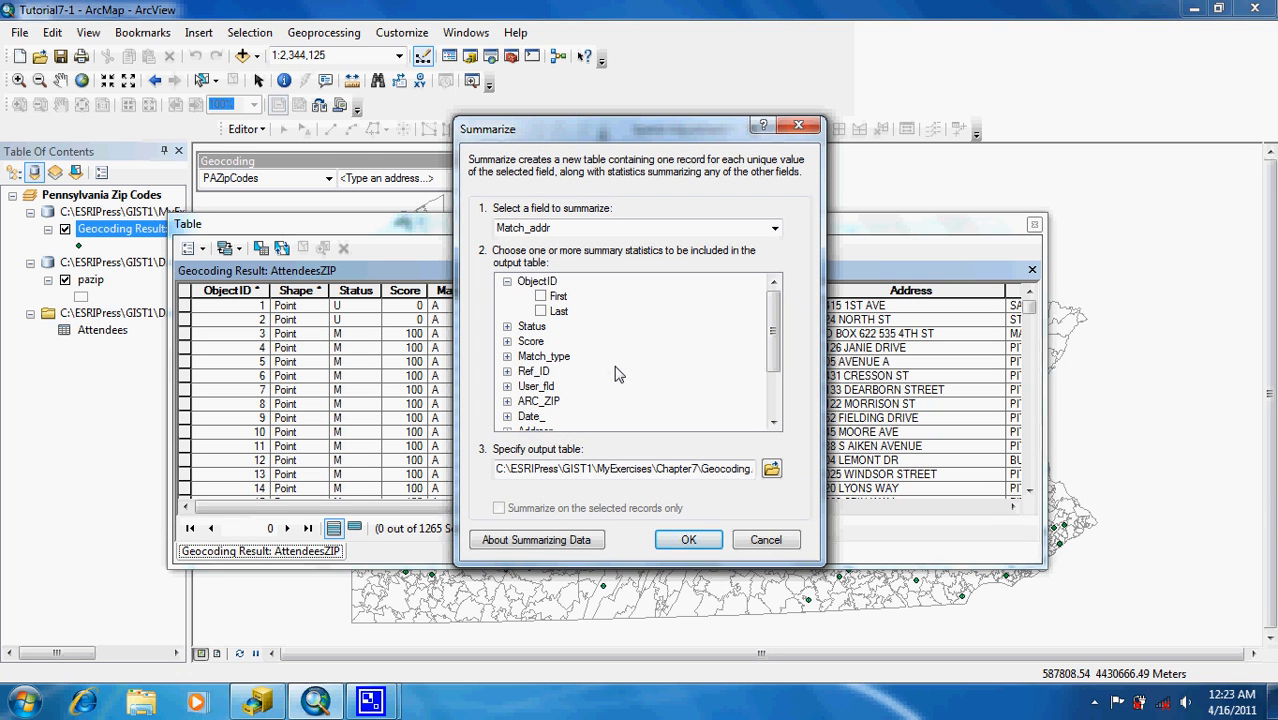
click(772, 470)
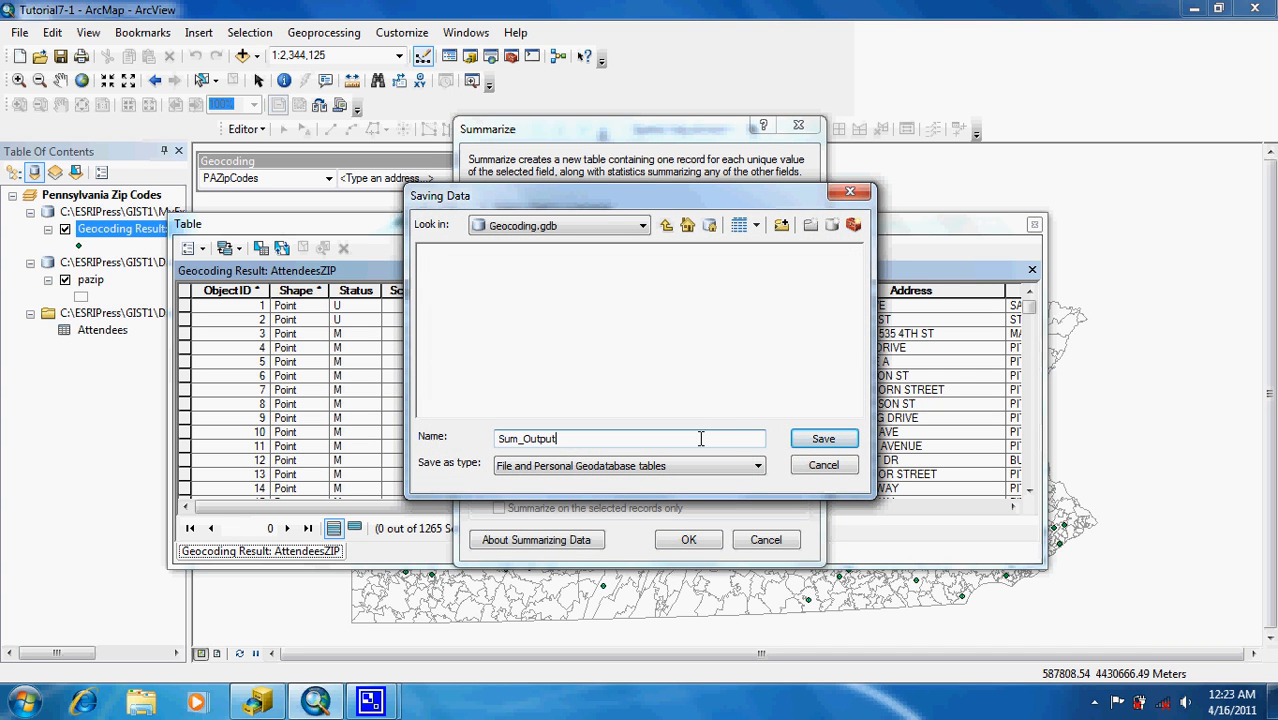
key(BackSpace)
key(BackSpace)
key(BackSpace)
key(BackSpace)
key(BackSpace)
key(BackSpace)
key(BackSpace)
key(BackSpace)
key(BackSpace)
text(CountAttend)
click(847, 446)
click(712, 540)
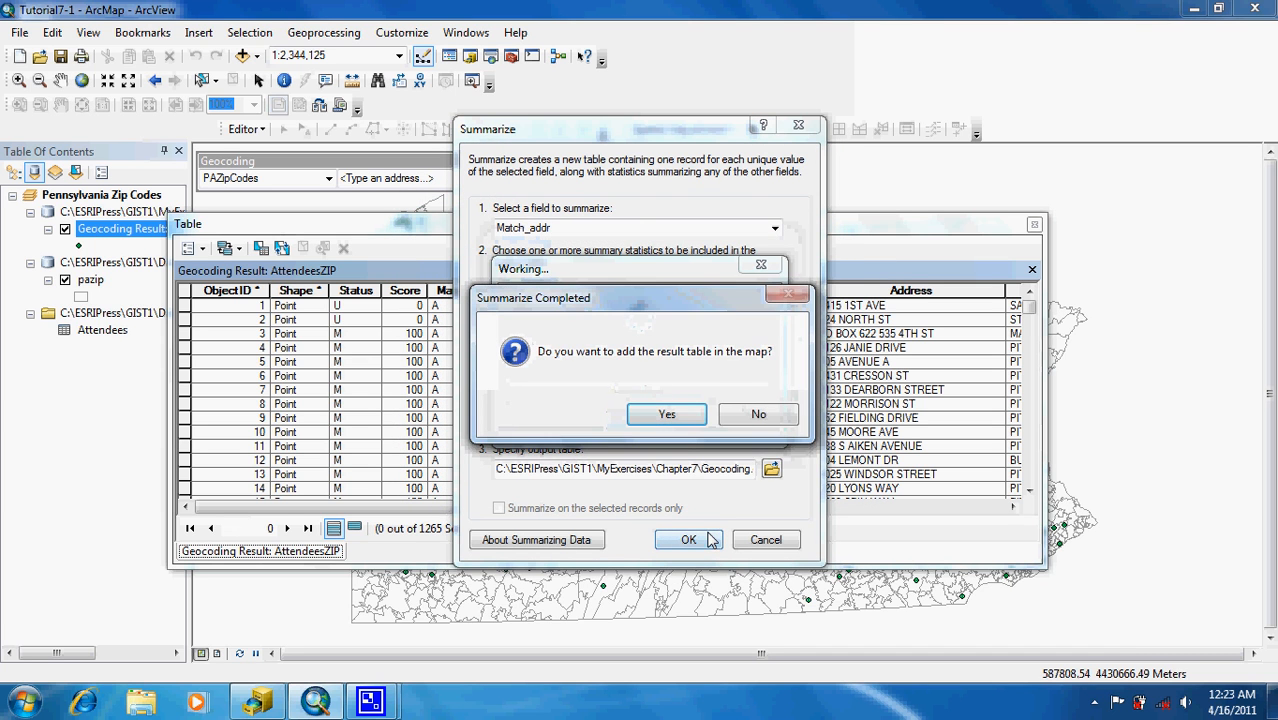
click(670, 416)
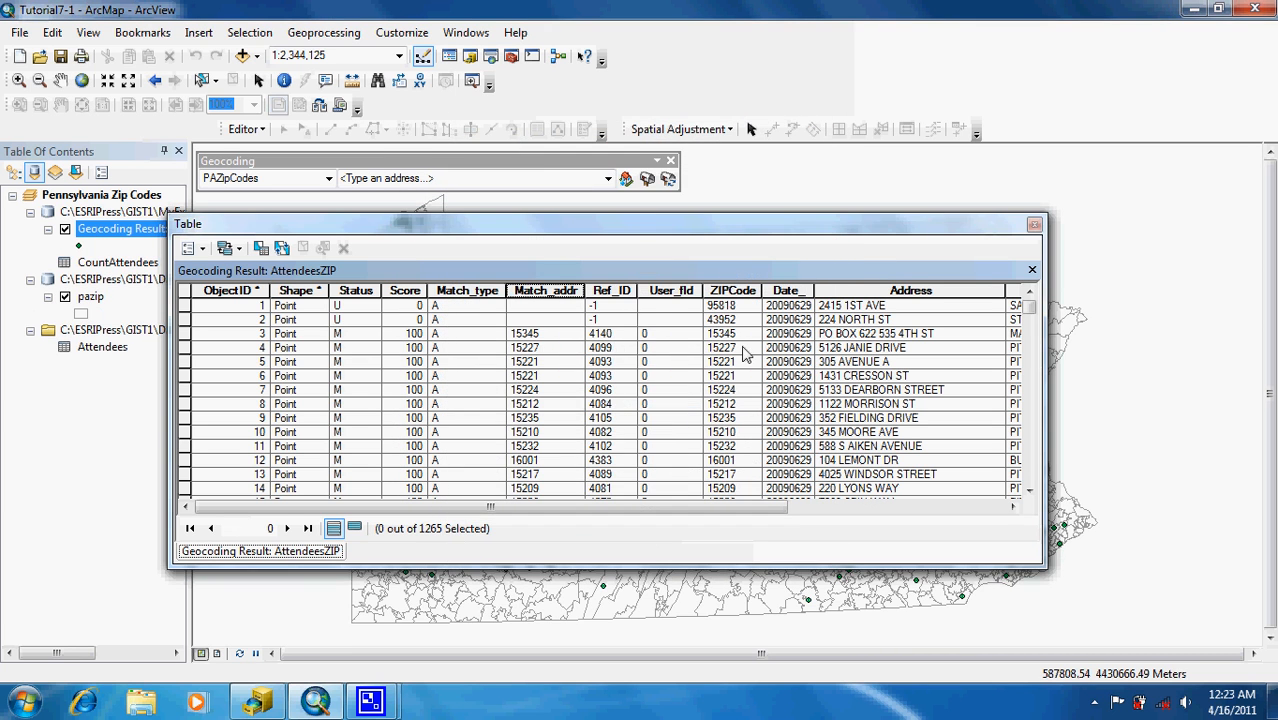
click(1036, 228)
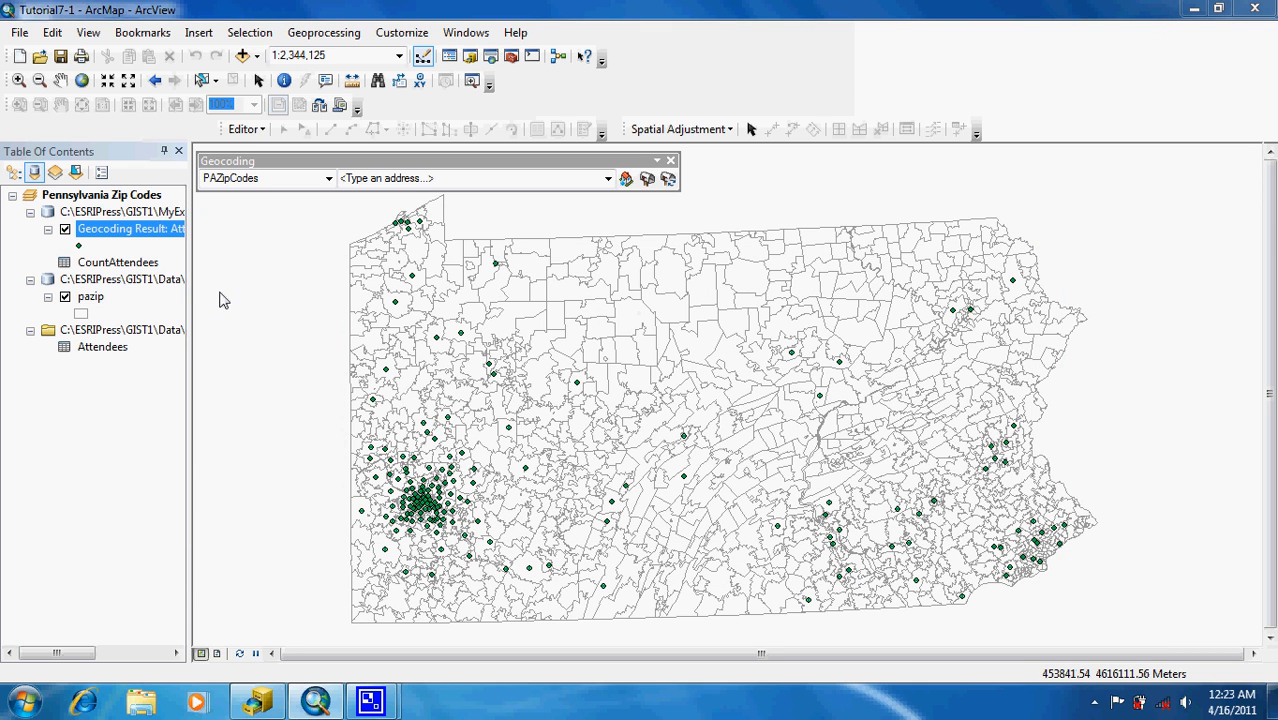
Review the CountAttendees table sorted in descending order by Count_Match_addr
click(140, 262)
right_click(140, 262)
click(168, 272)
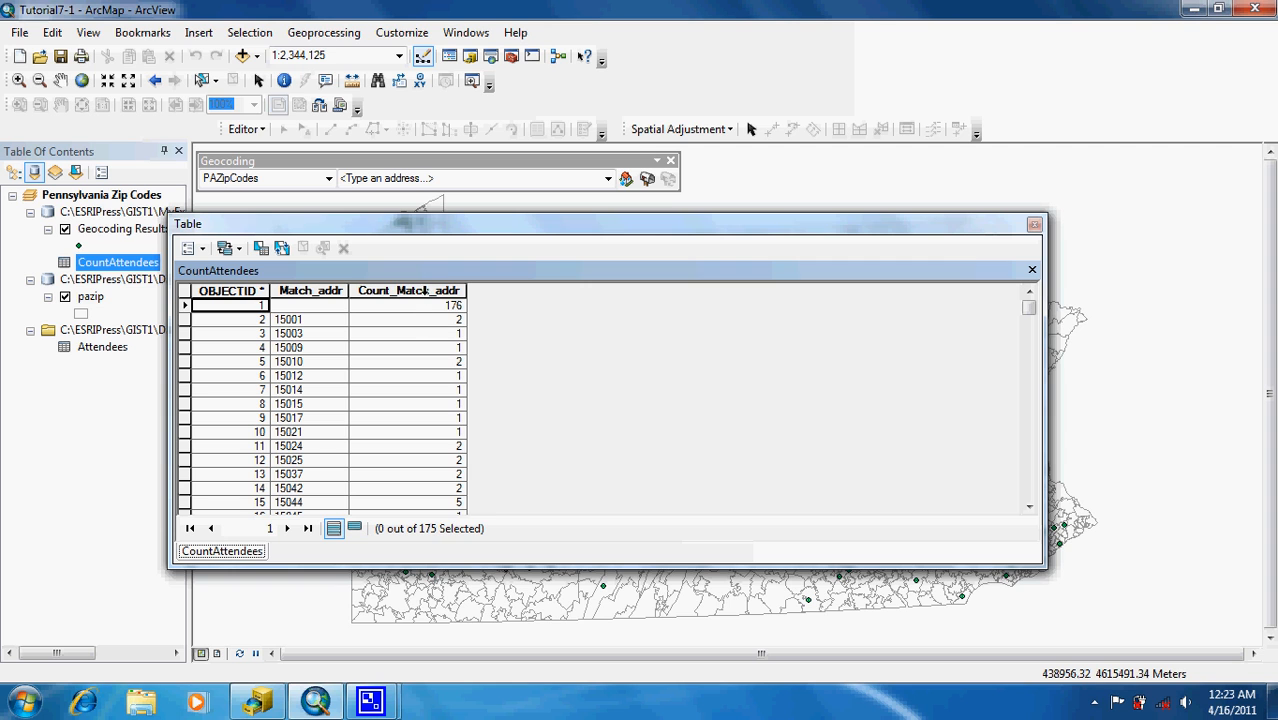
right_click(424, 291)
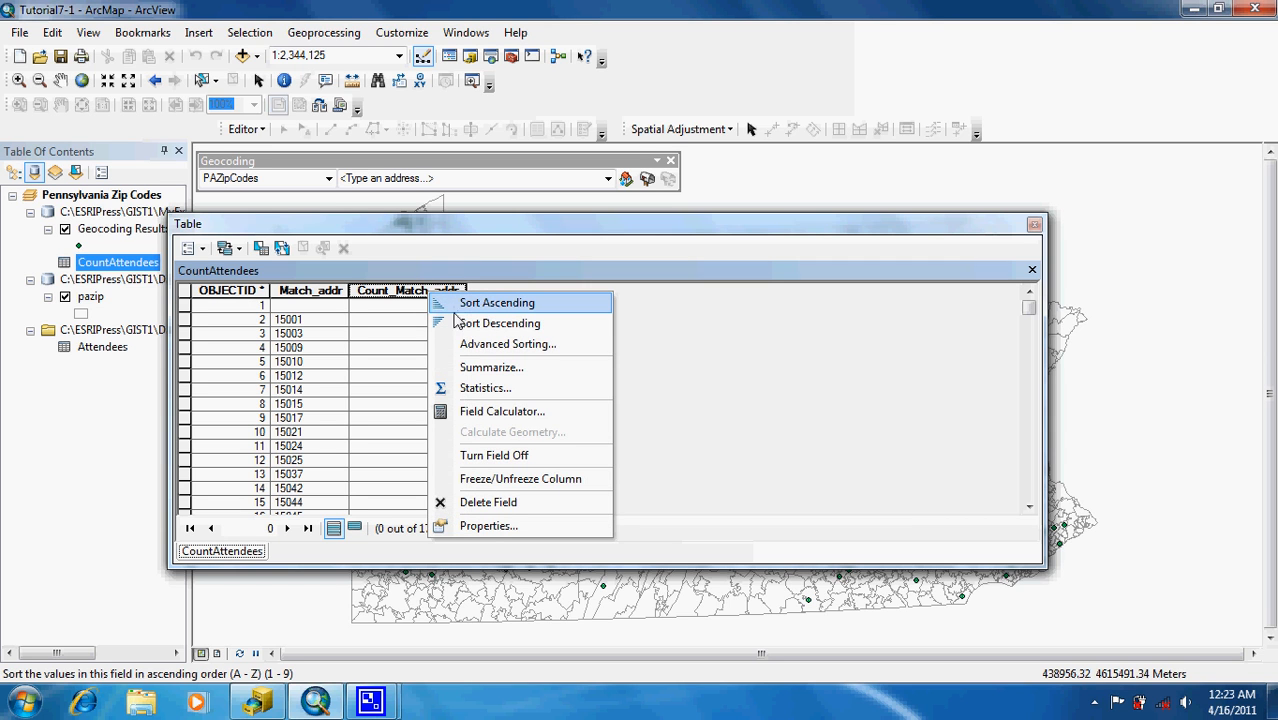
click(440, 322)
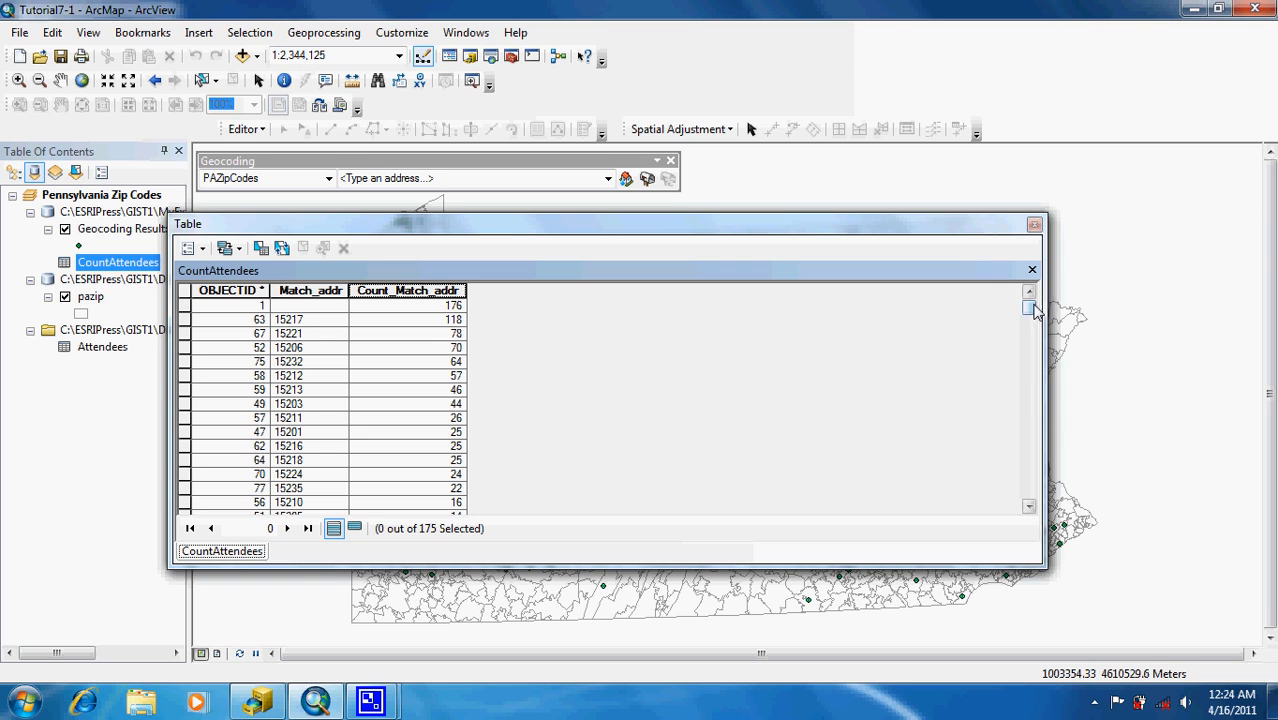
drag(1030, 308, 1178, 308)
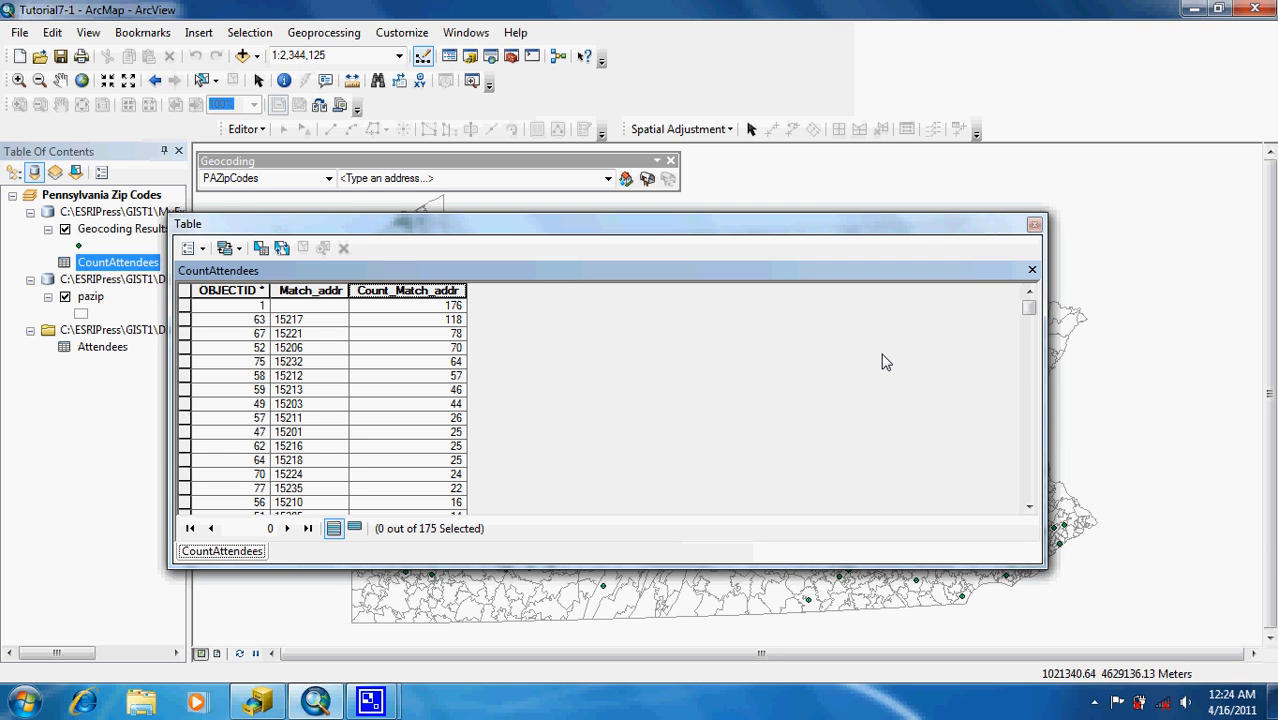
click(1034, 224)
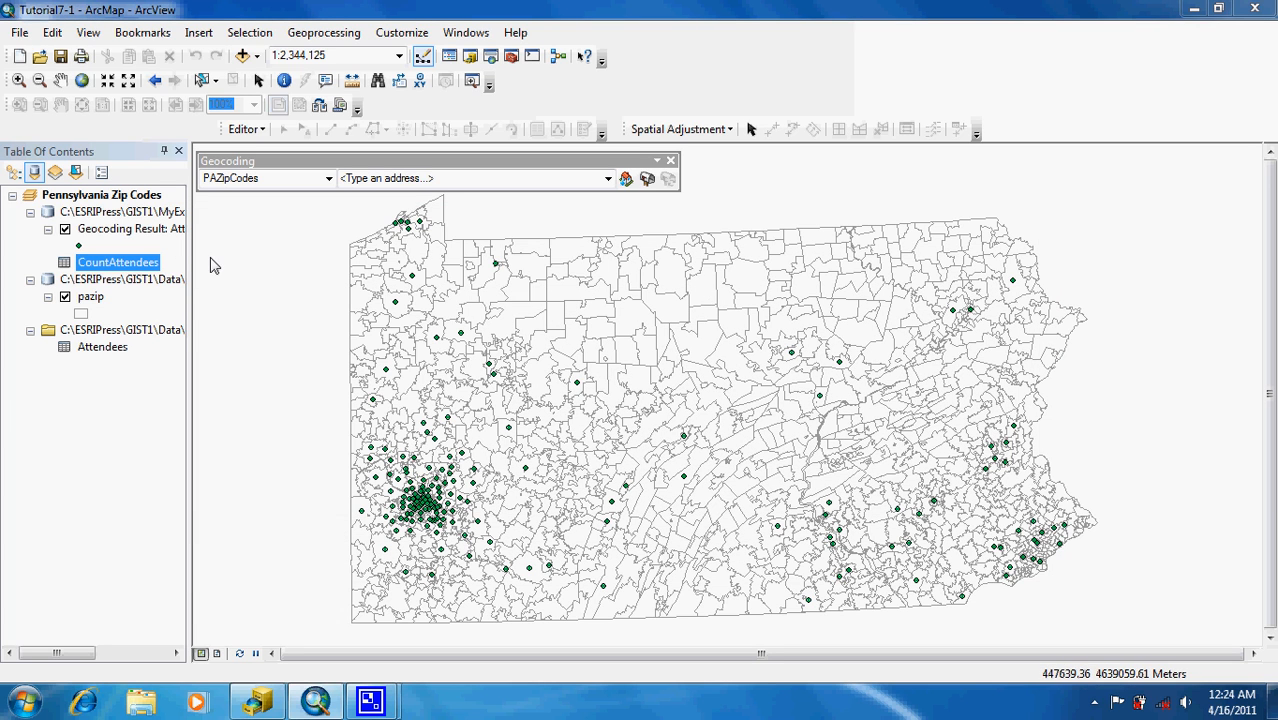
Join the CountAttendees table to the geocoding result layer on Match_addr in both, keeping all records and indexing the join field
right_click(120, 232)
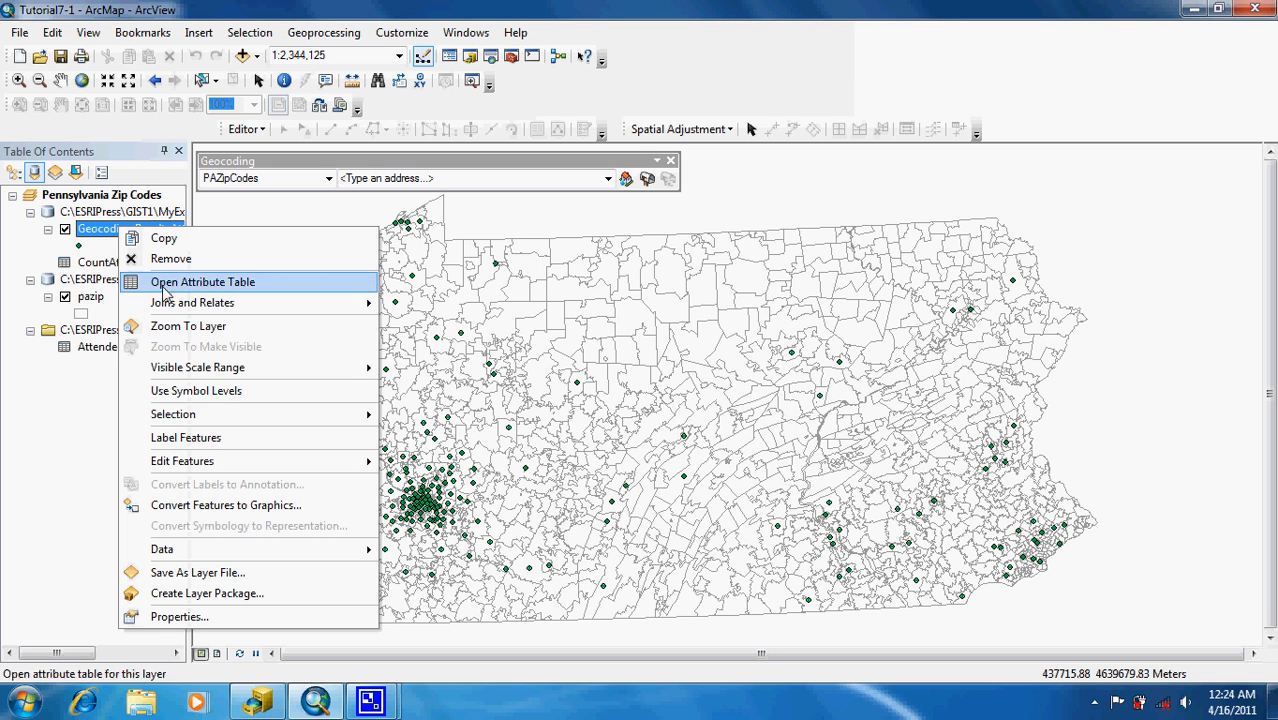
mouse_move(176, 307)
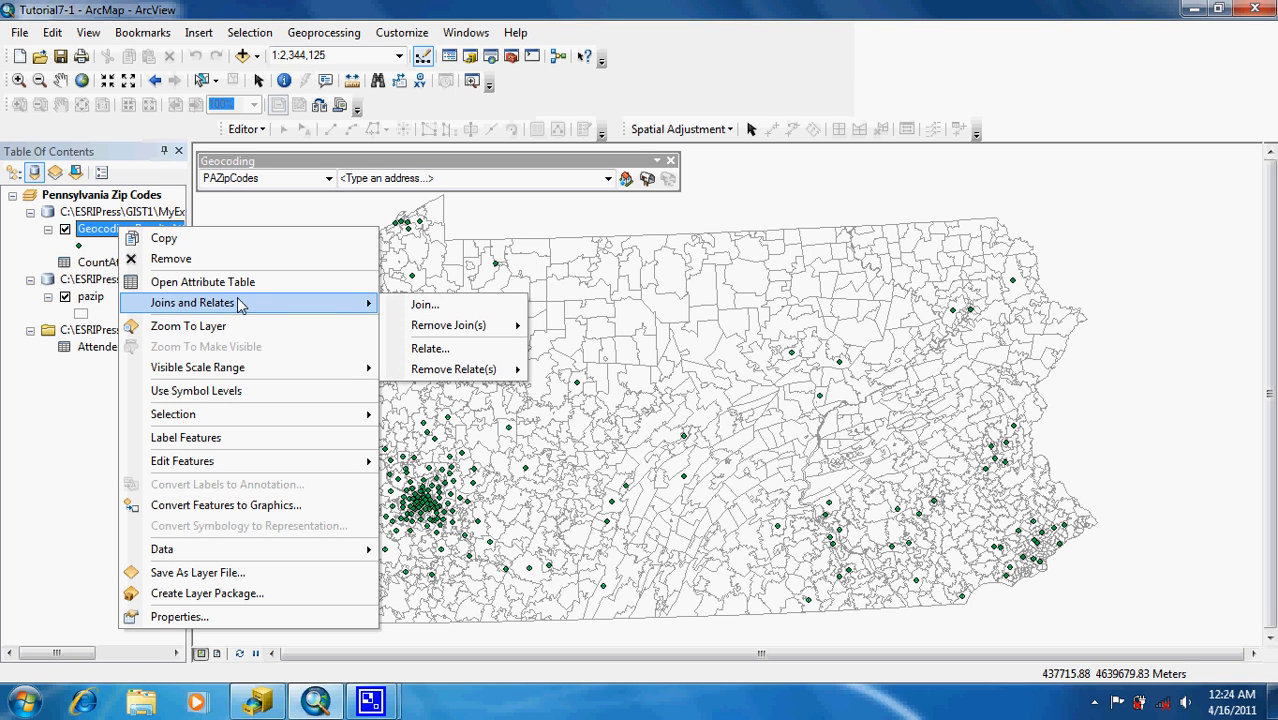
click(425, 305)
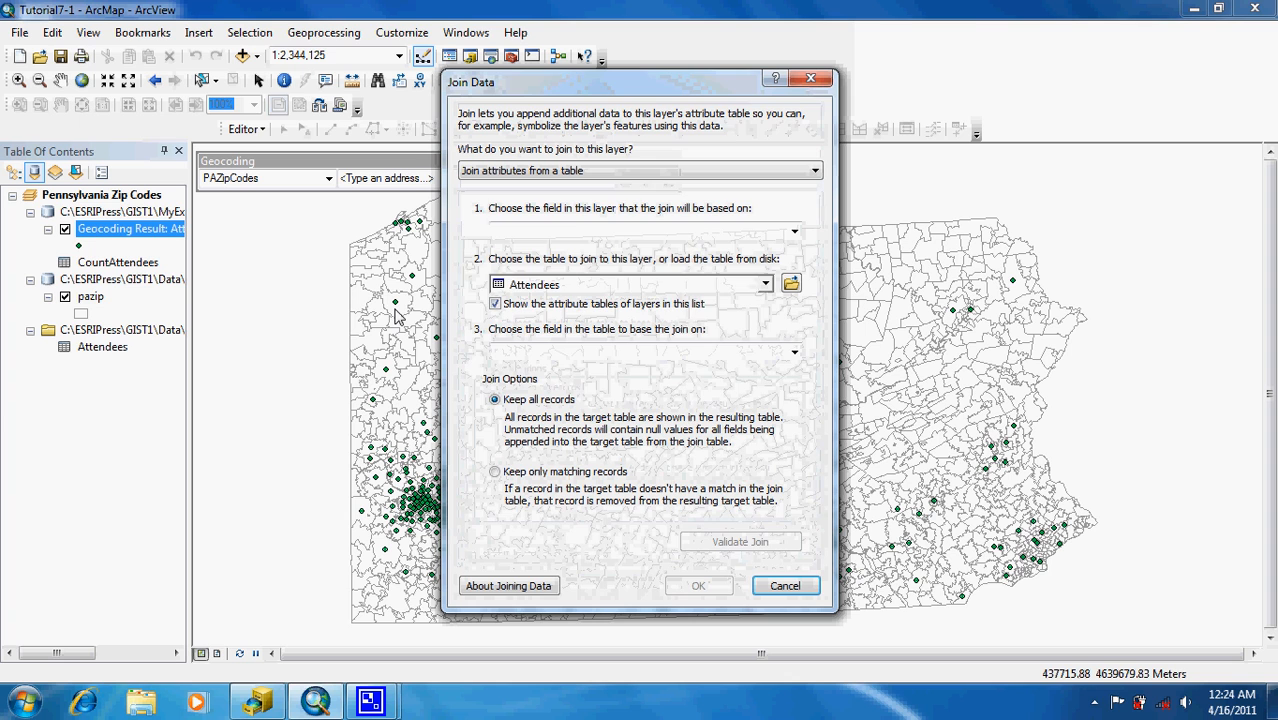
click(578, 236)
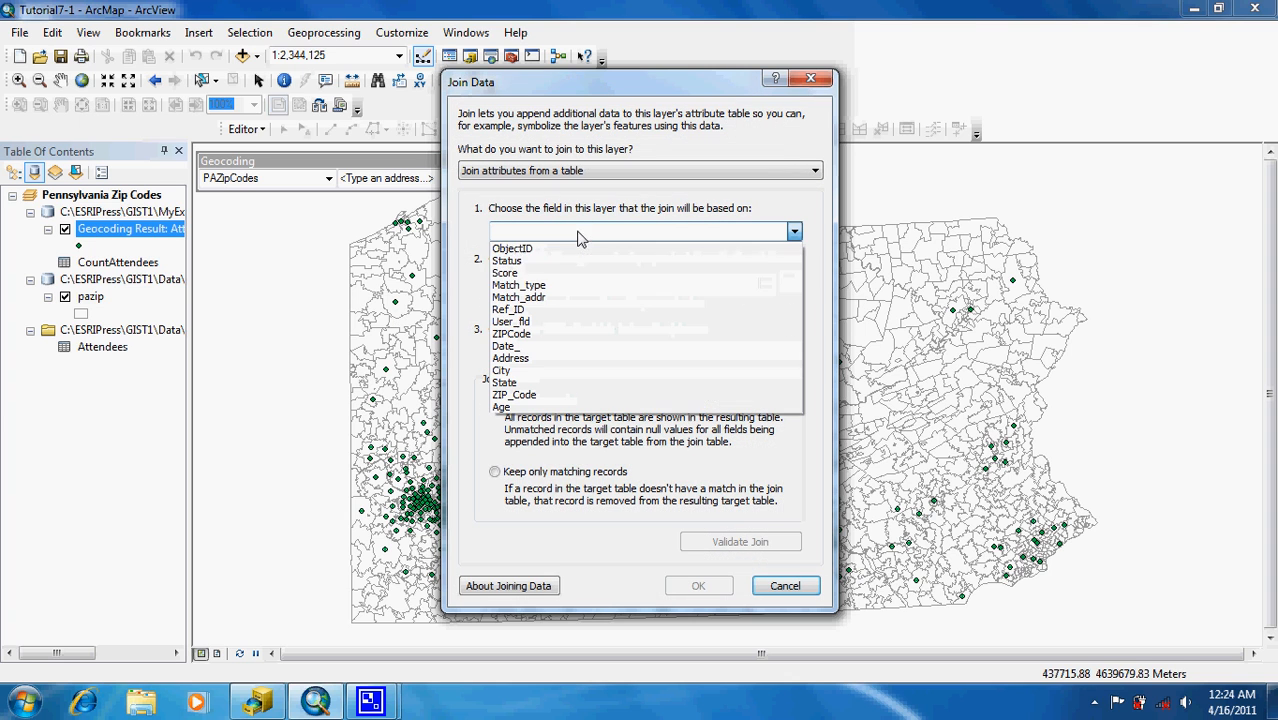
click(581, 298)
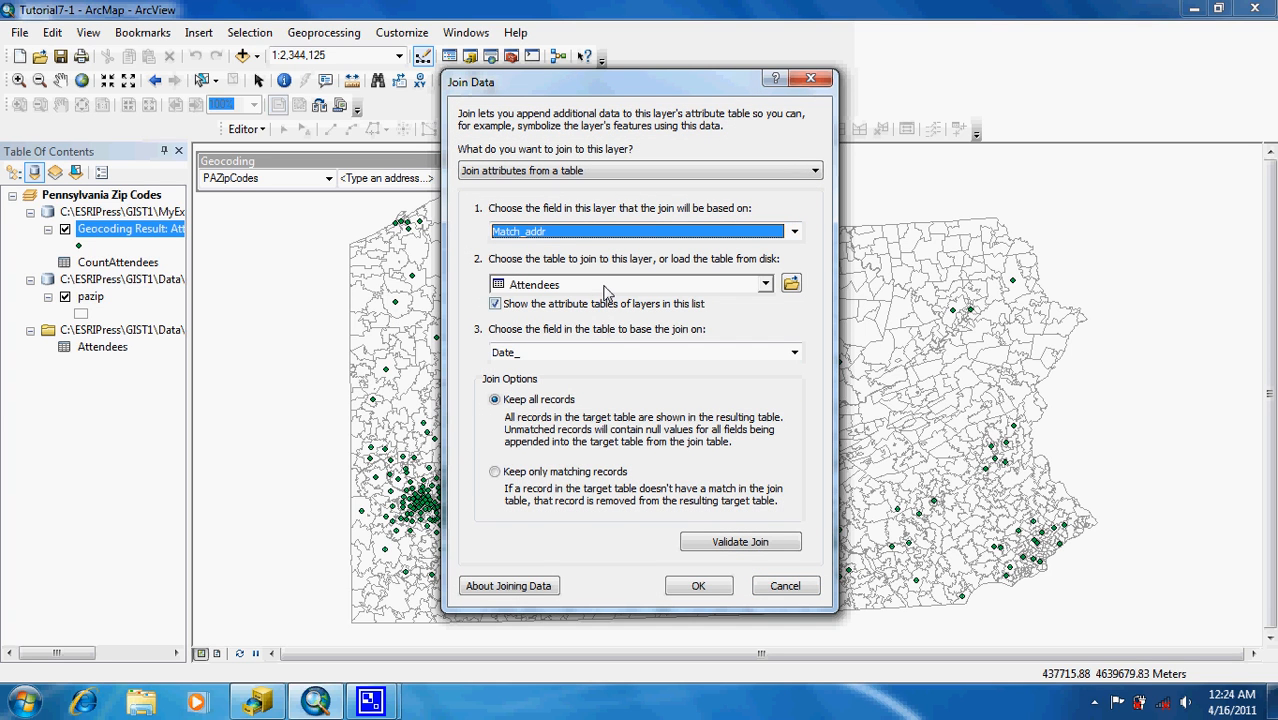
click(604, 290)
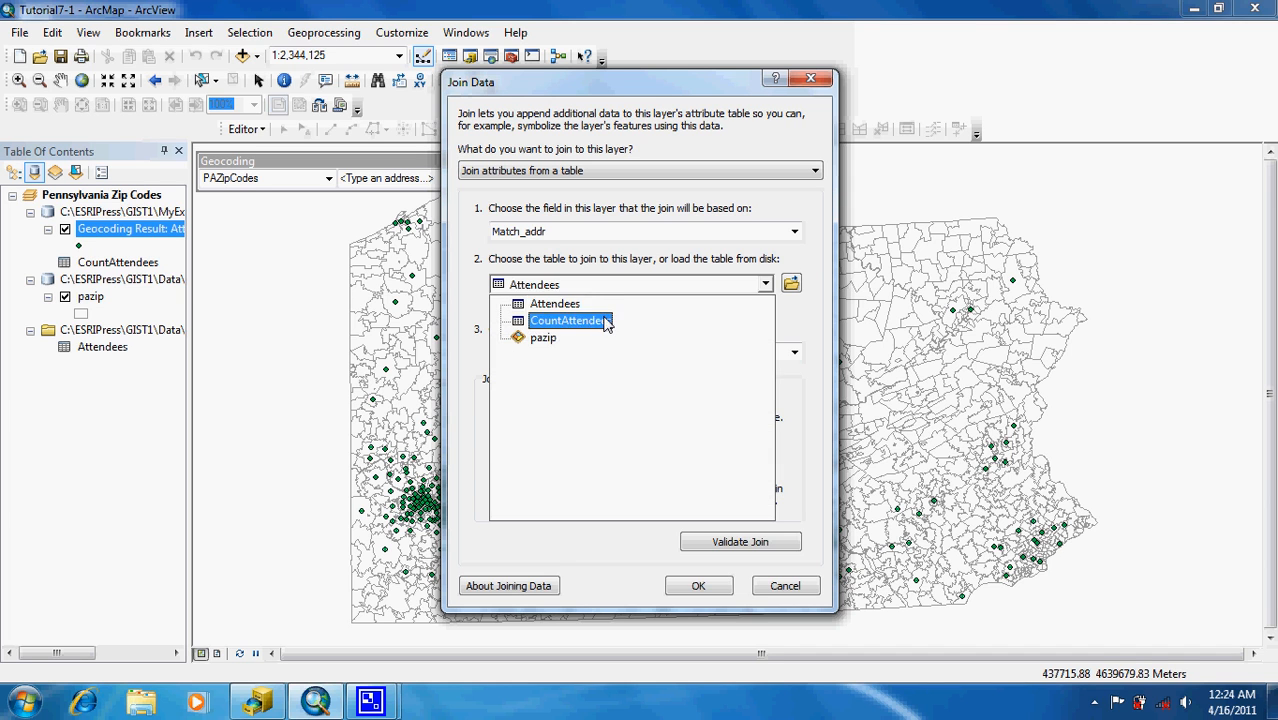
click(605, 321)
click(604, 352)
click(603, 371)
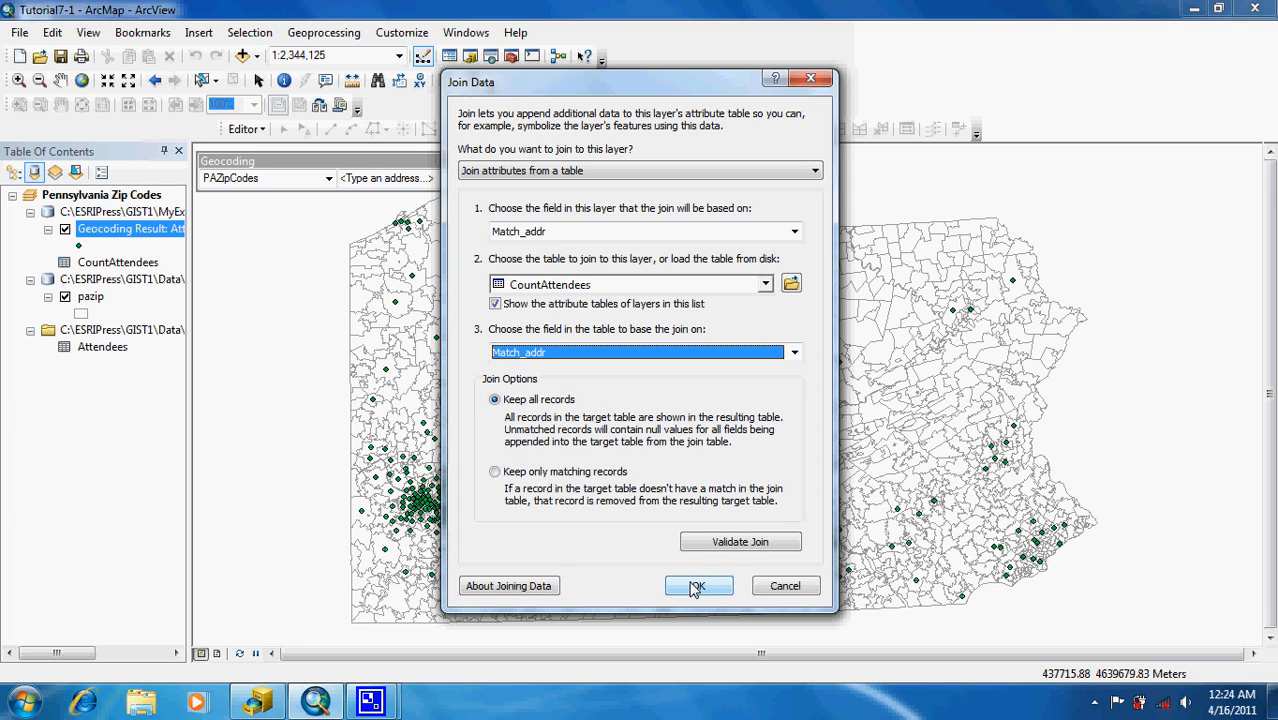
click(693, 588)
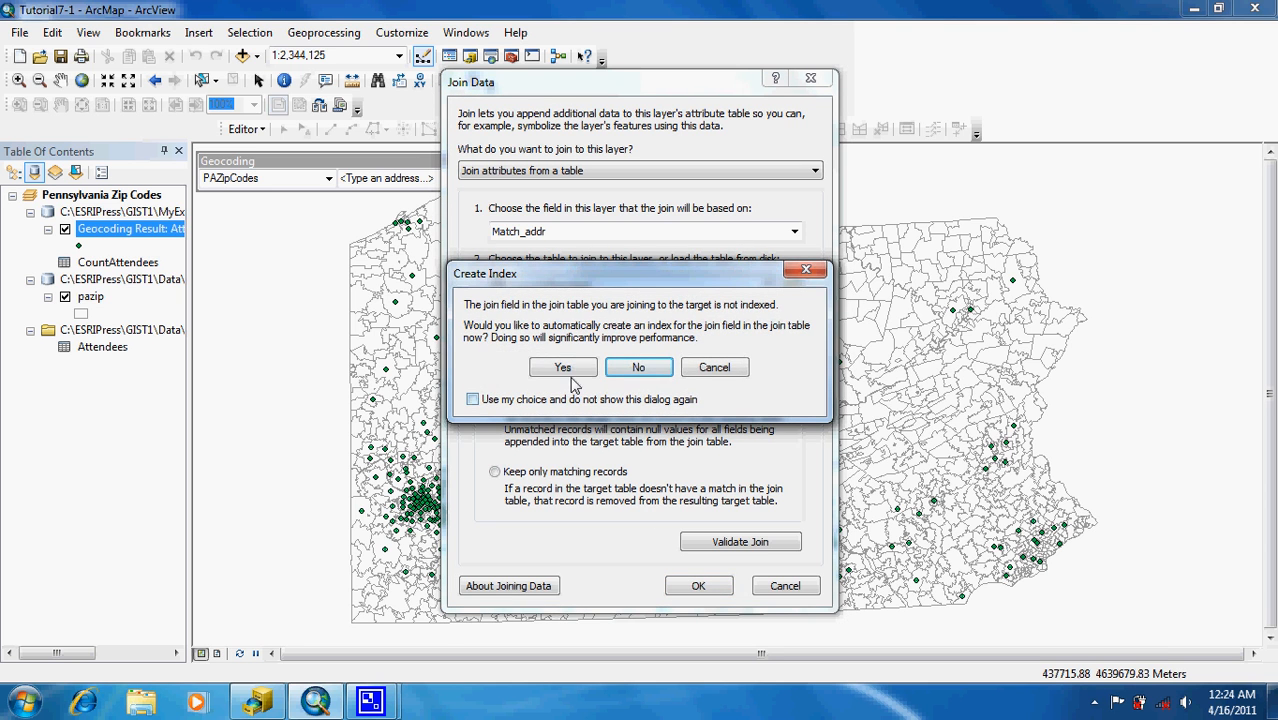
click(566, 370)
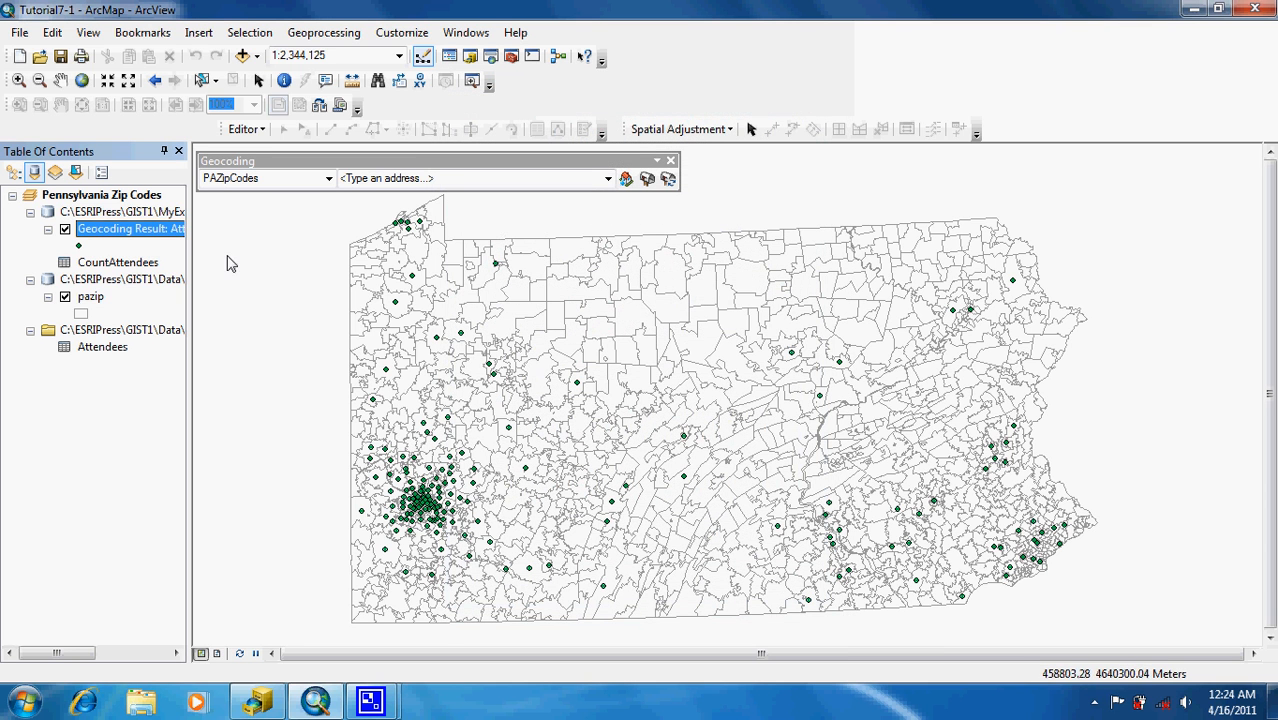
Symbolize the geocoding result layer with graduated symbols using Count_Match_addr as the value field
double_click(108, 232)
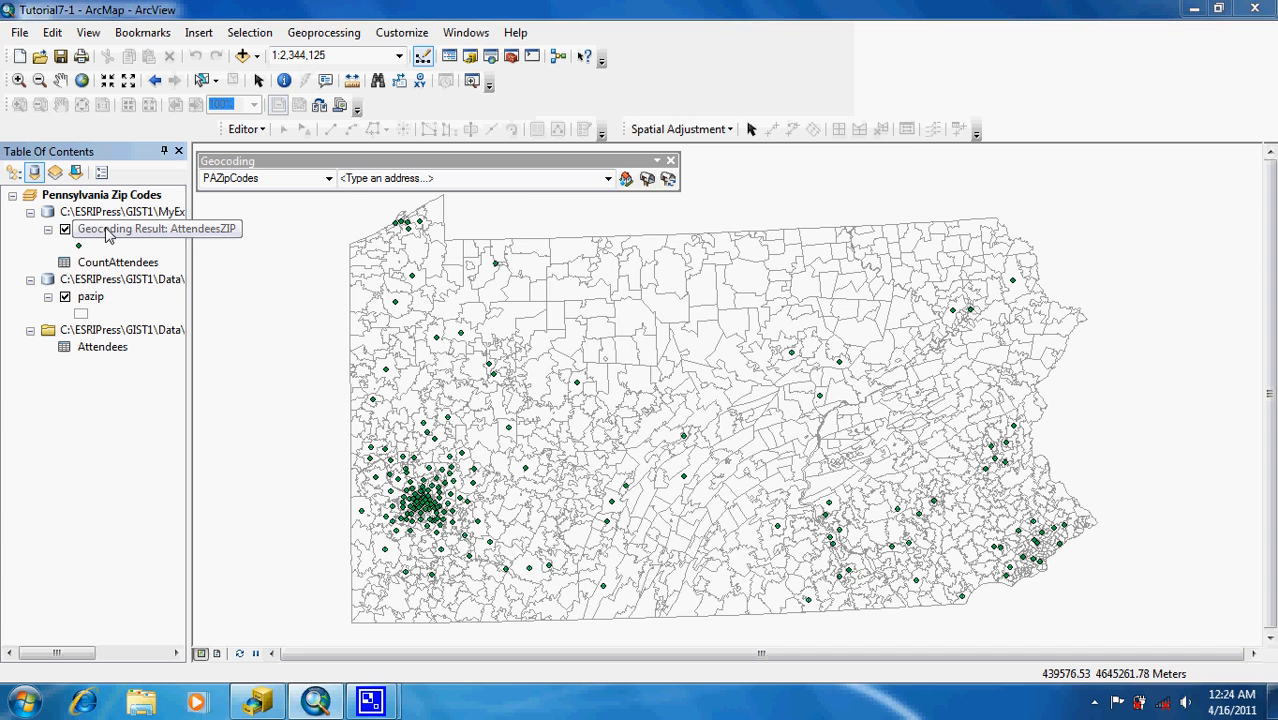
click(368, 219)
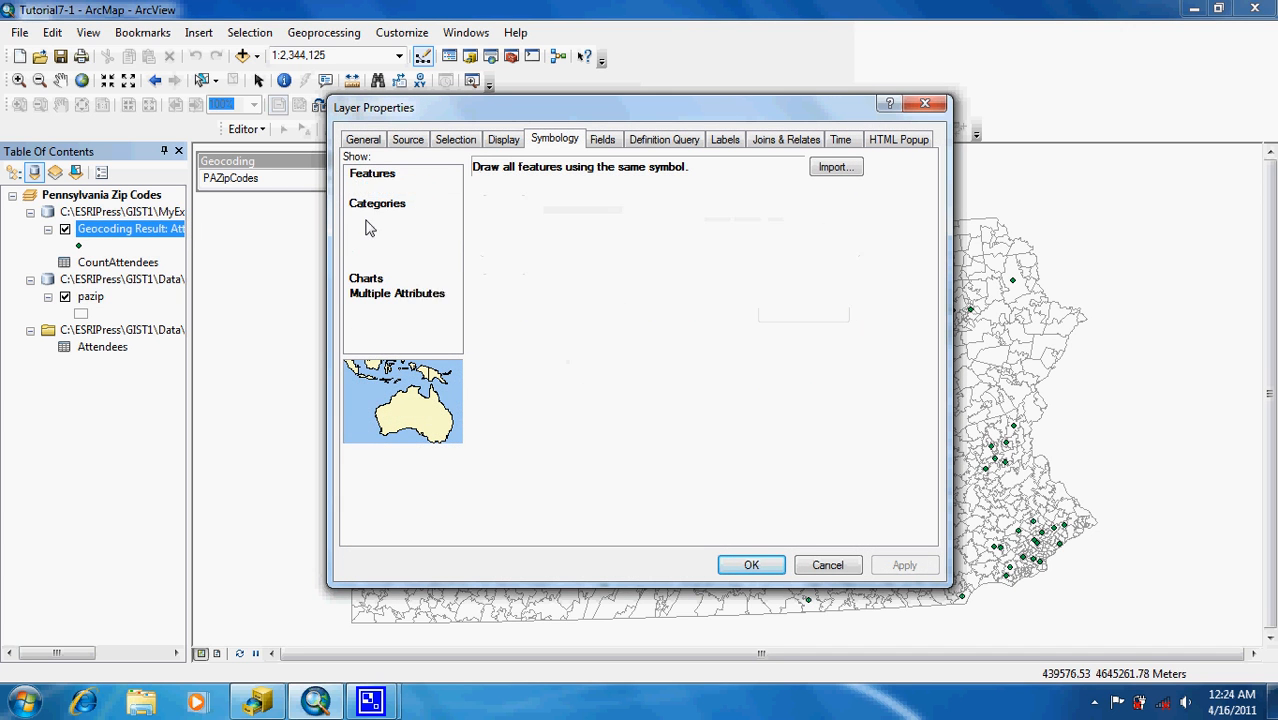
click(374, 234)
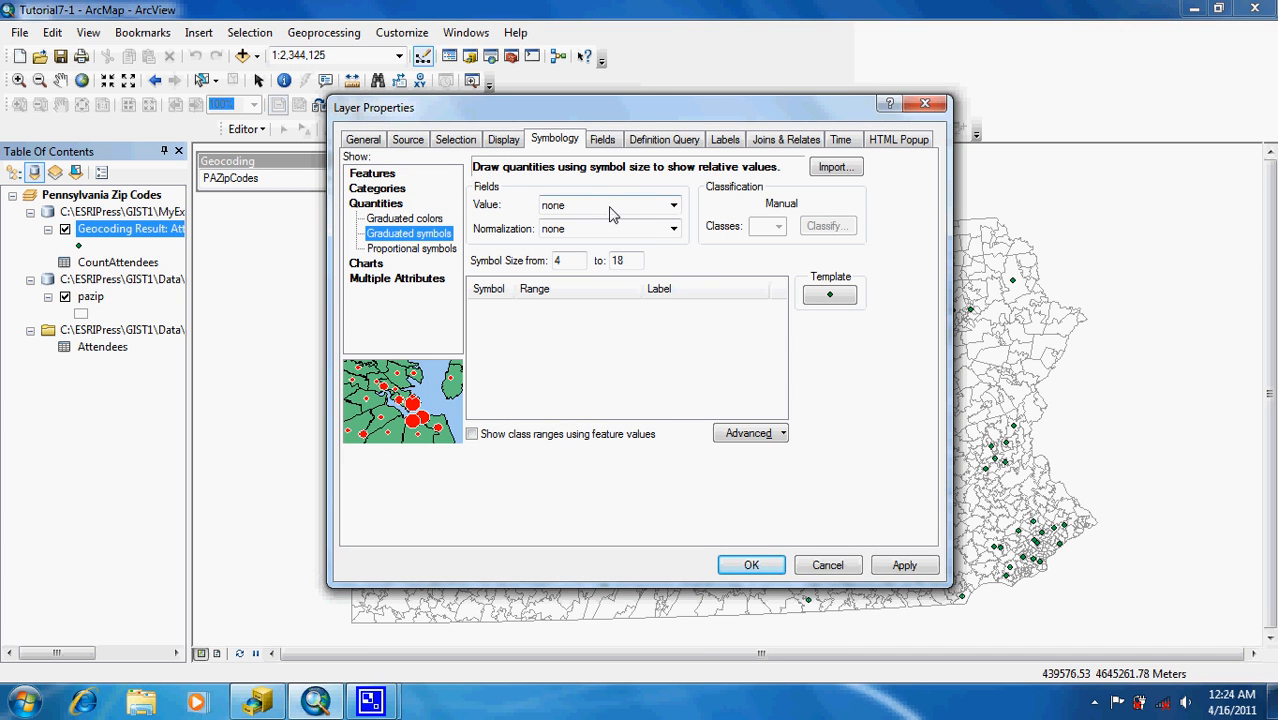
click(612, 207)
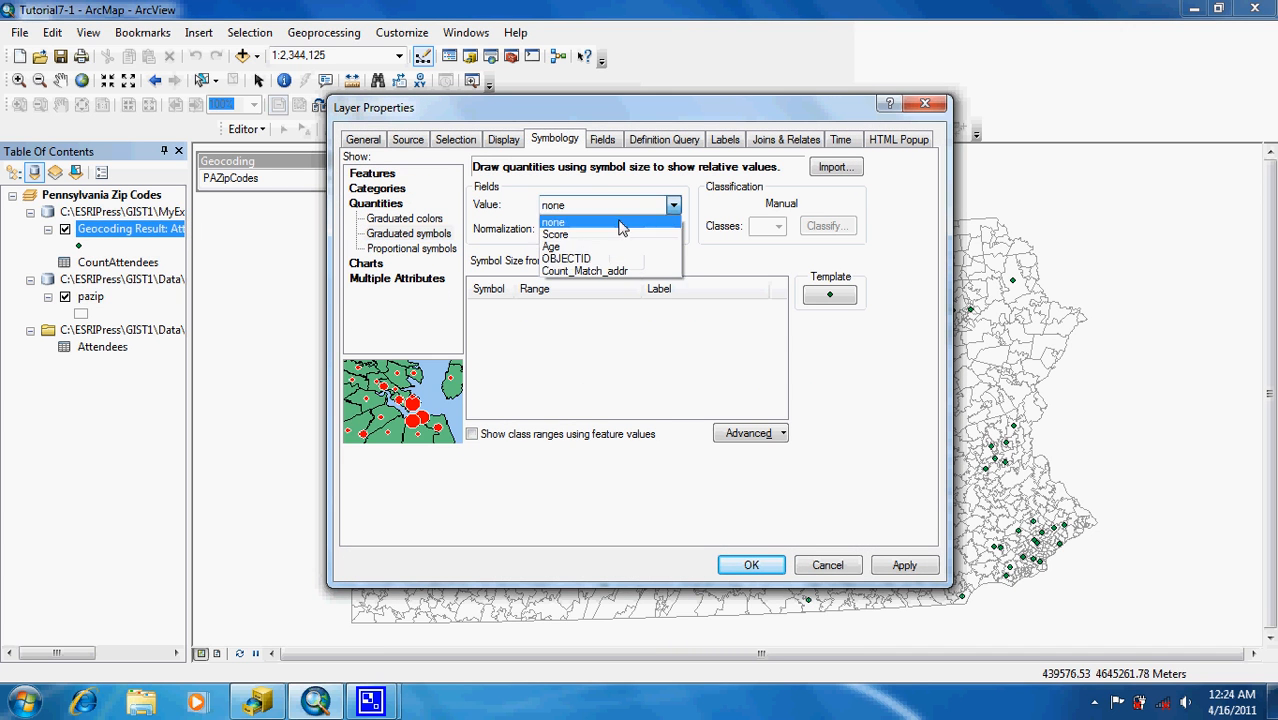
click(634, 272)
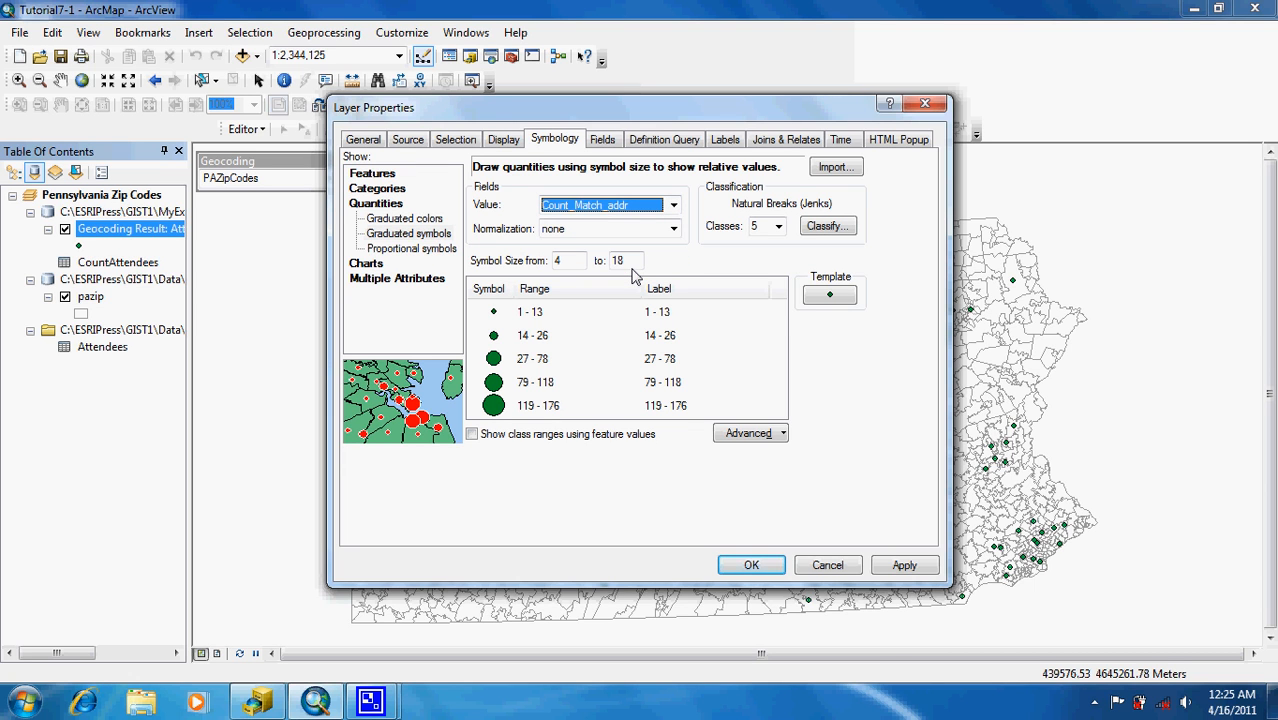
Set the graduated symbols' classification method to Quantile and apply the symbology to the layer
click(810, 228)
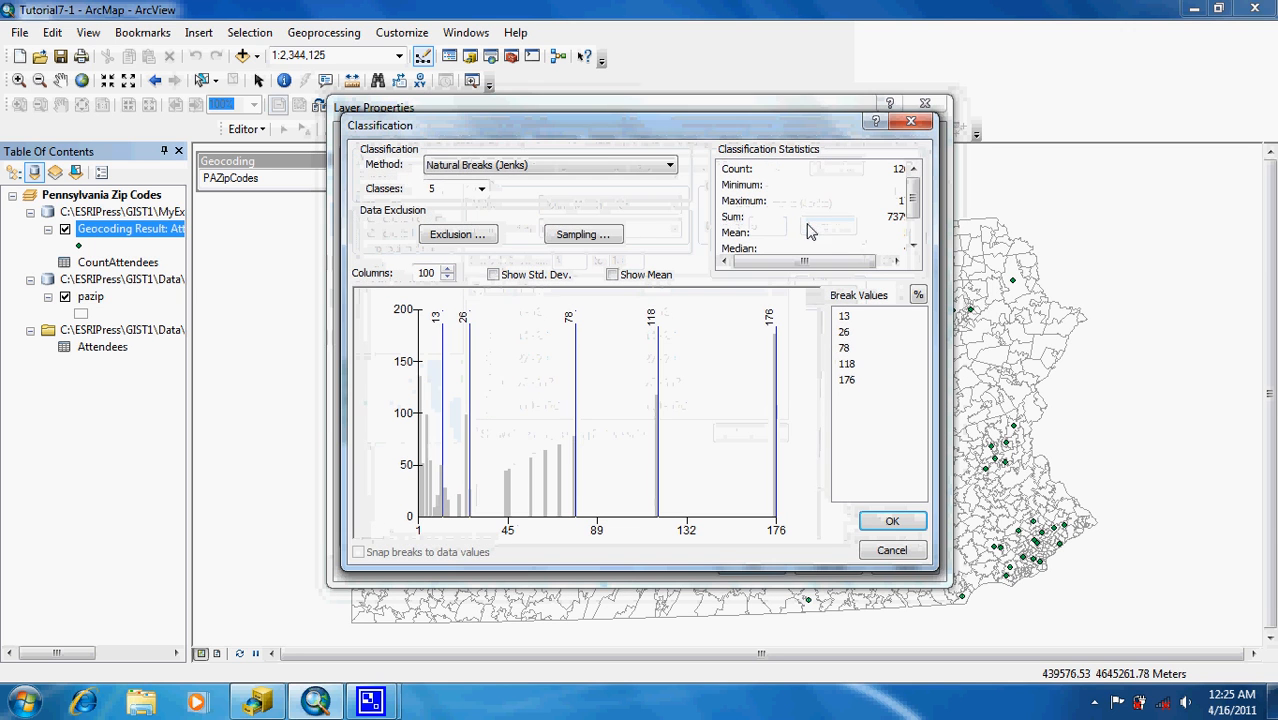
click(603, 166)
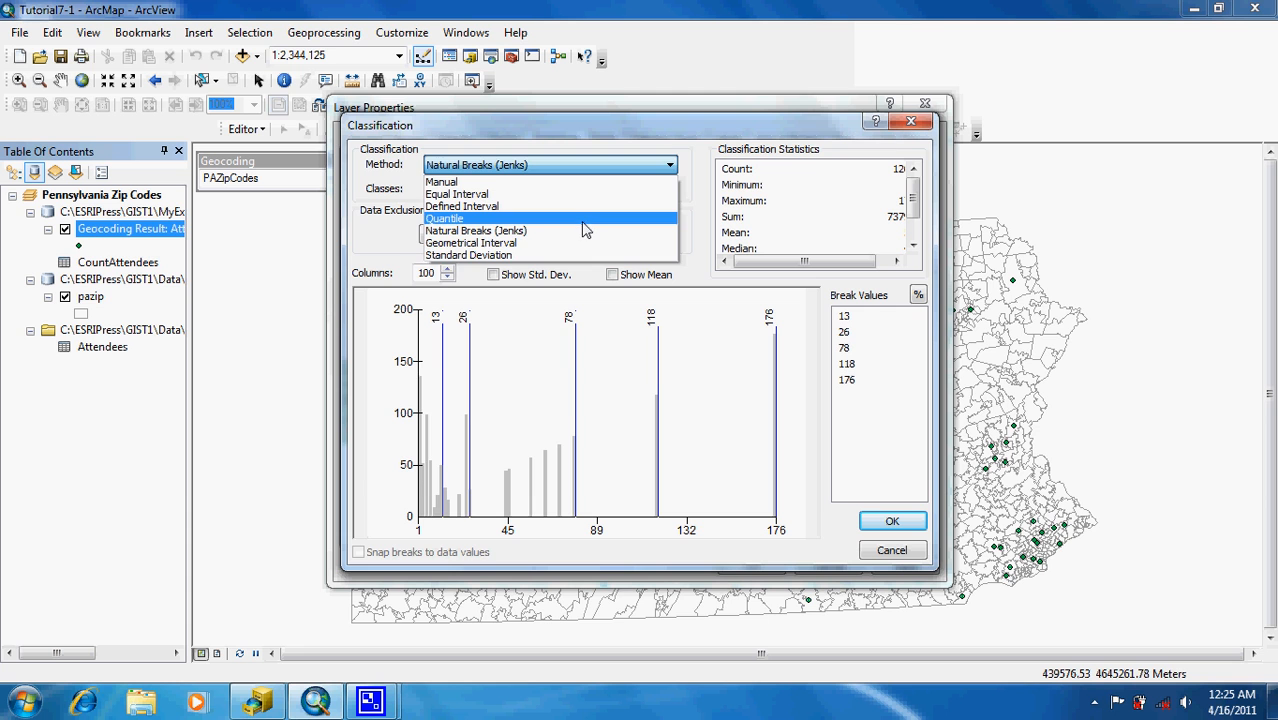
click(584, 219)
click(889, 522)
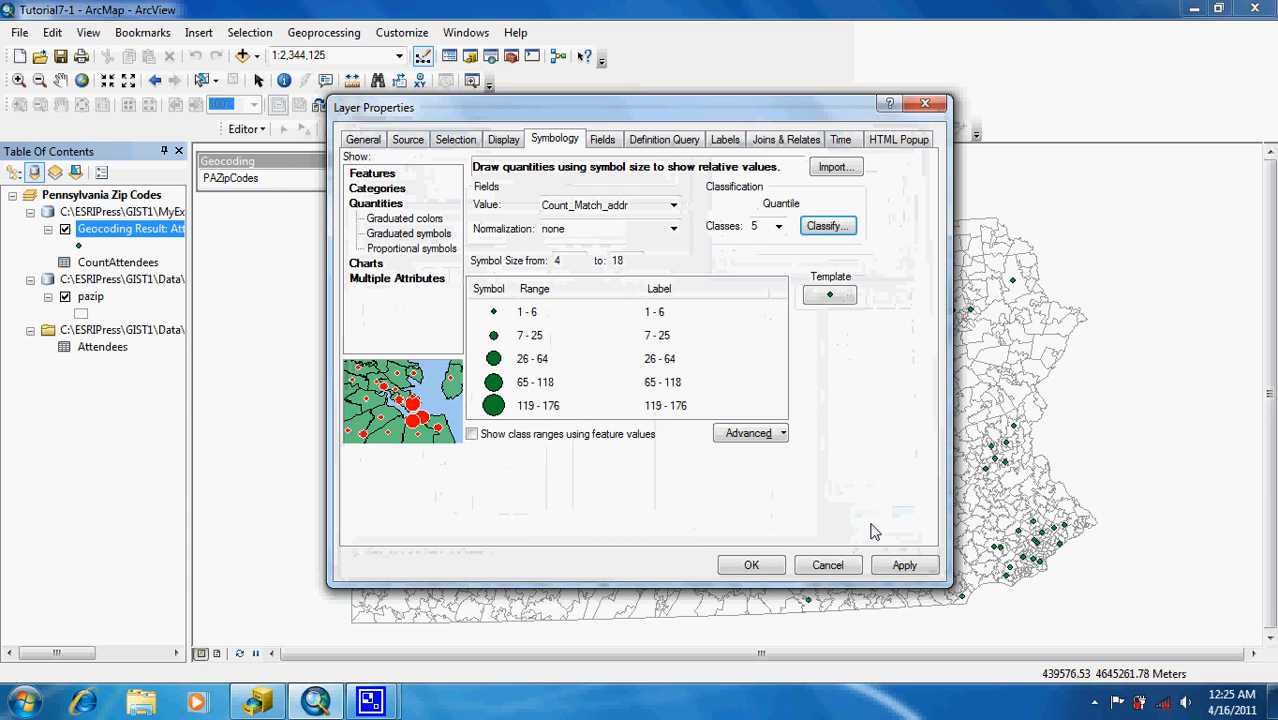
click(751, 565)
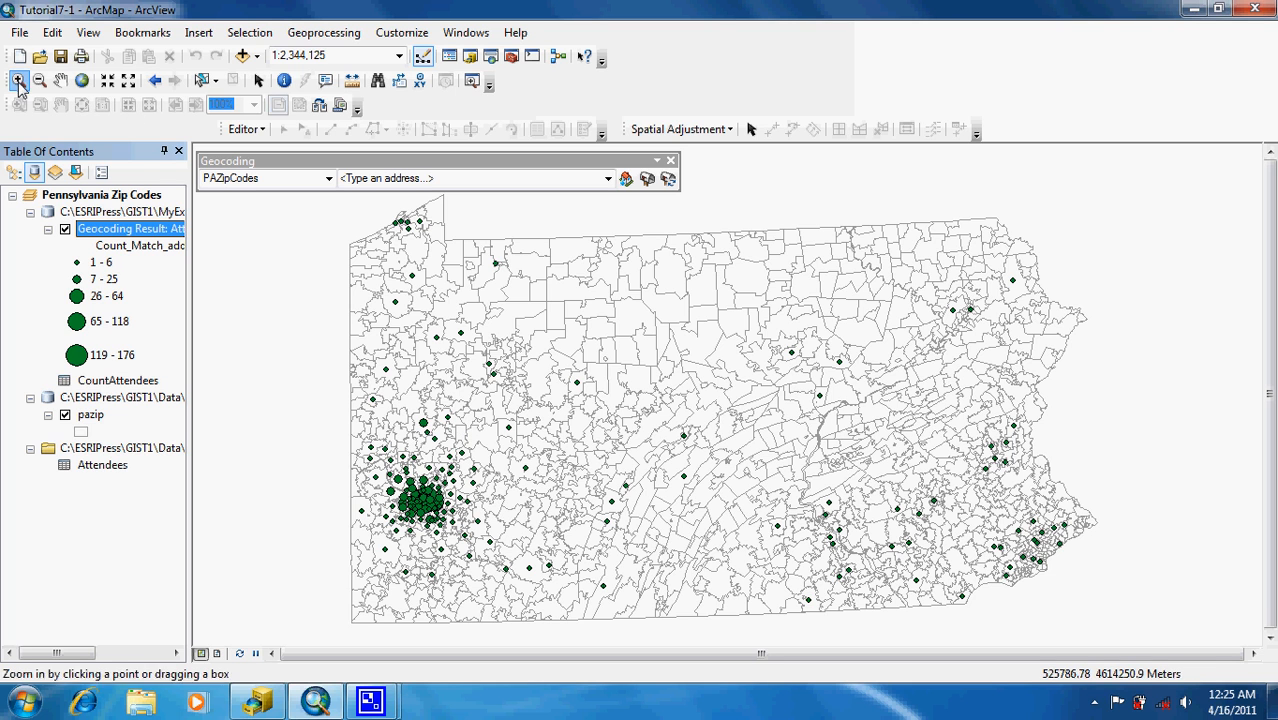
Zoom in on the dense cluster of graduated symbols in southwestern Pennsylvania to examine the attendee counts
click(18, 82)
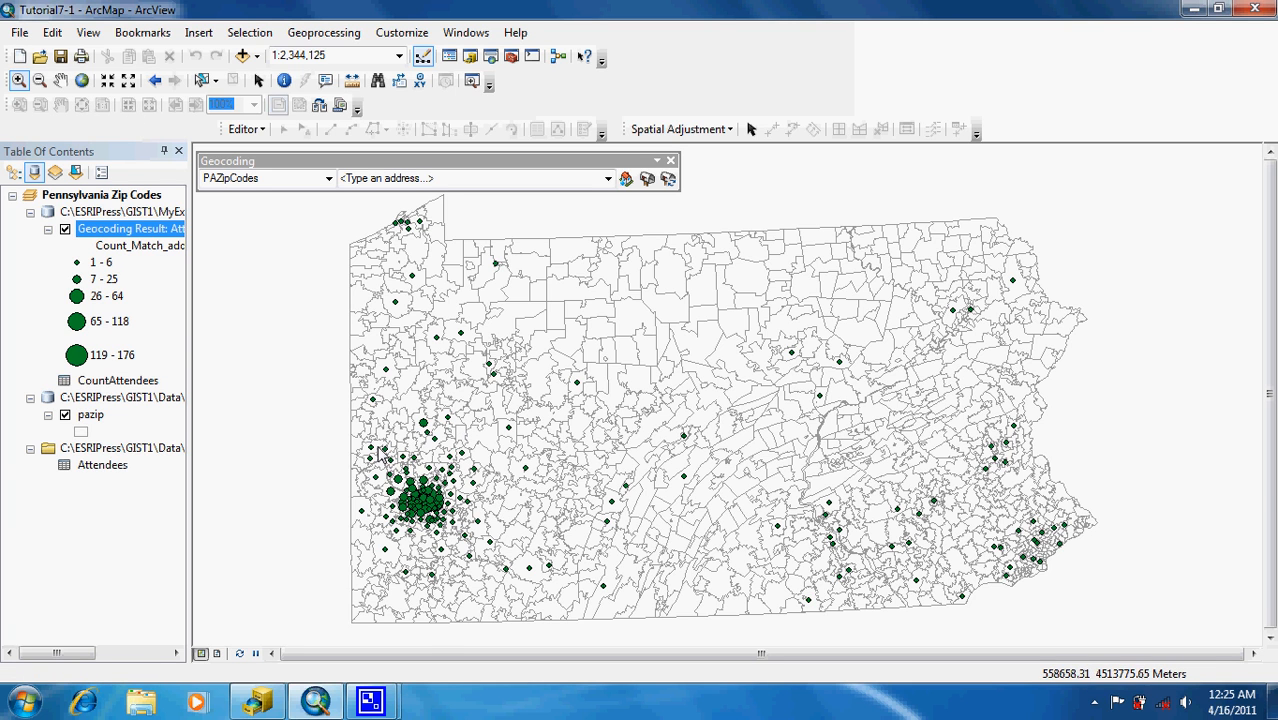
drag(376, 446, 514, 582)
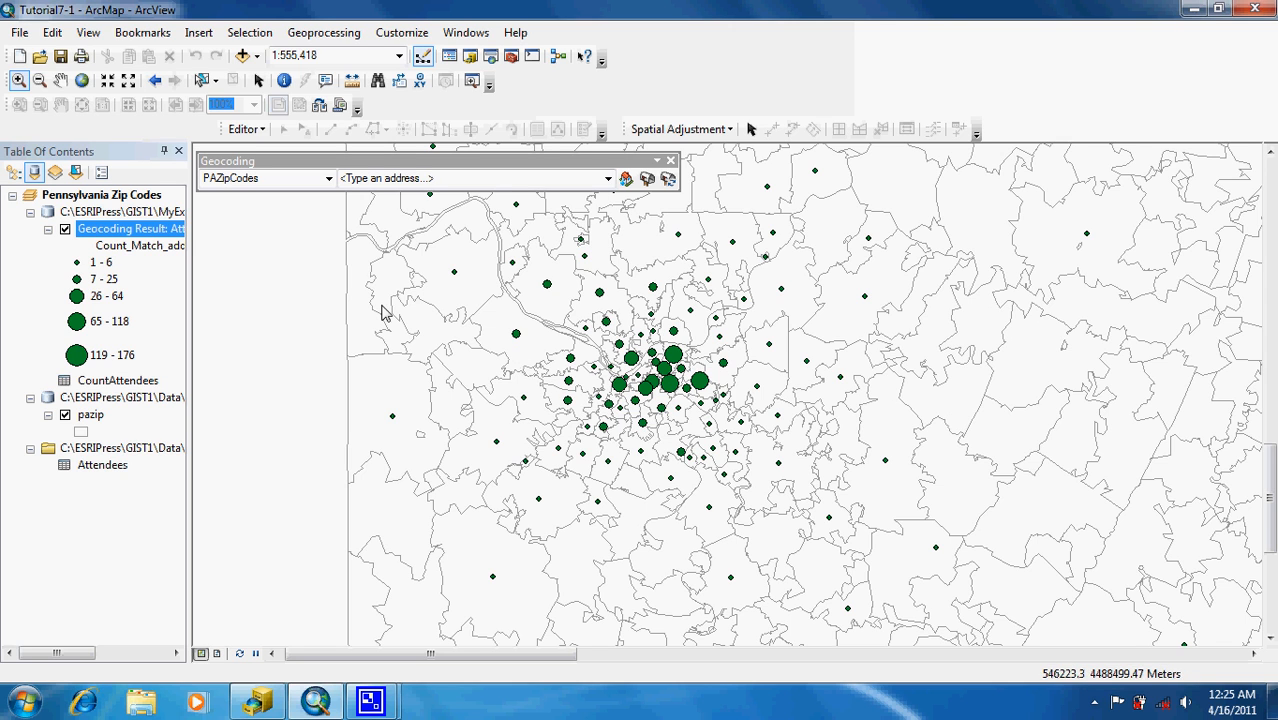
Open the interactive rematch for the geocoding result layer and make its window taller
click(128, 233)
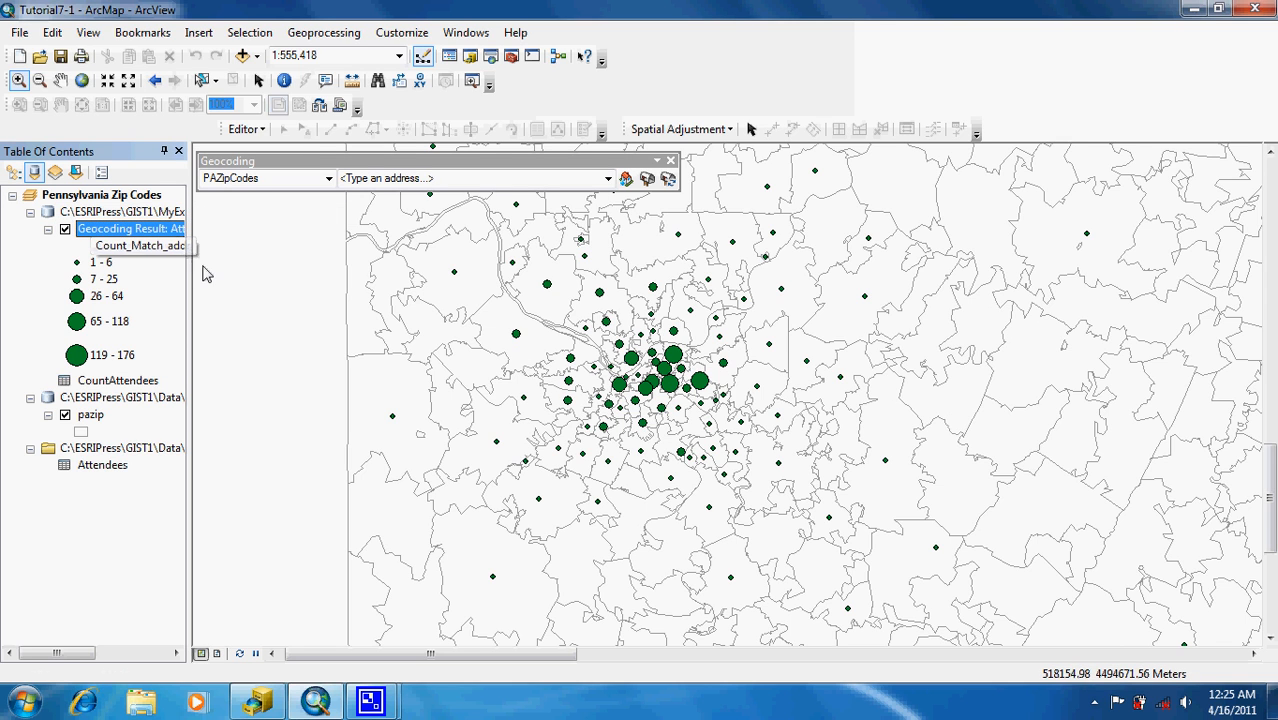
click(668, 180)
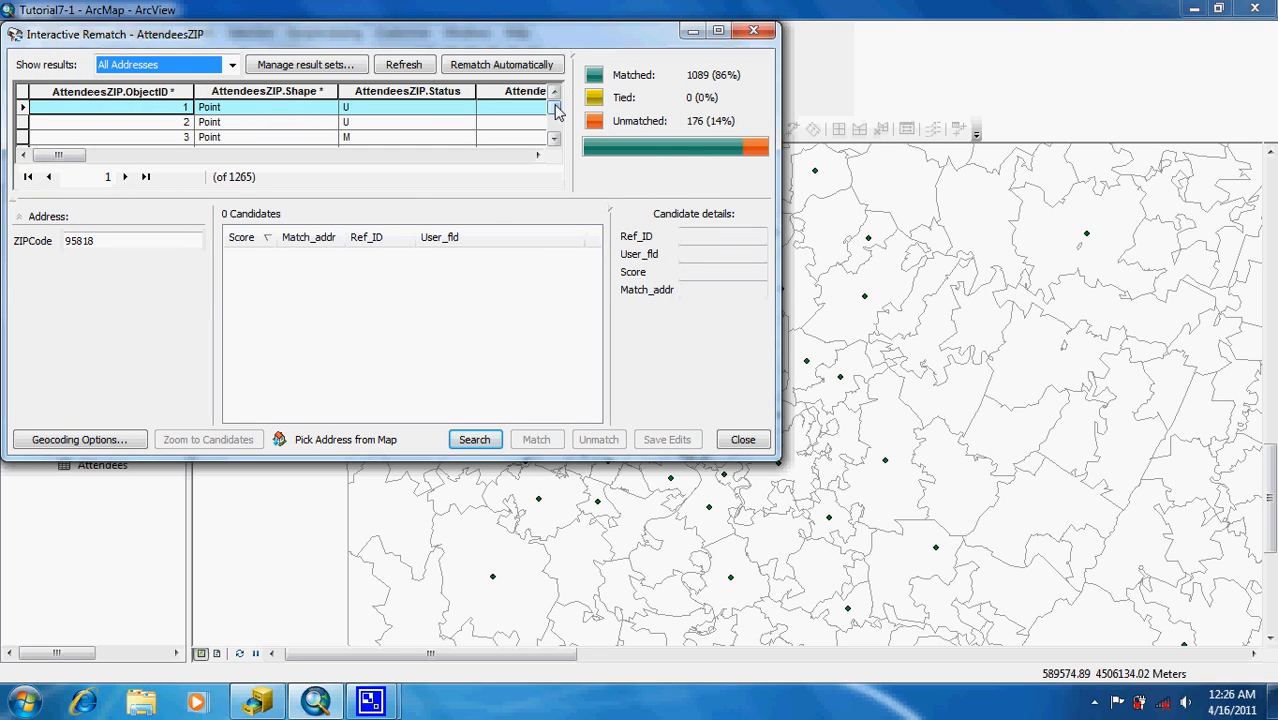
drag(555, 107, 555, 102)
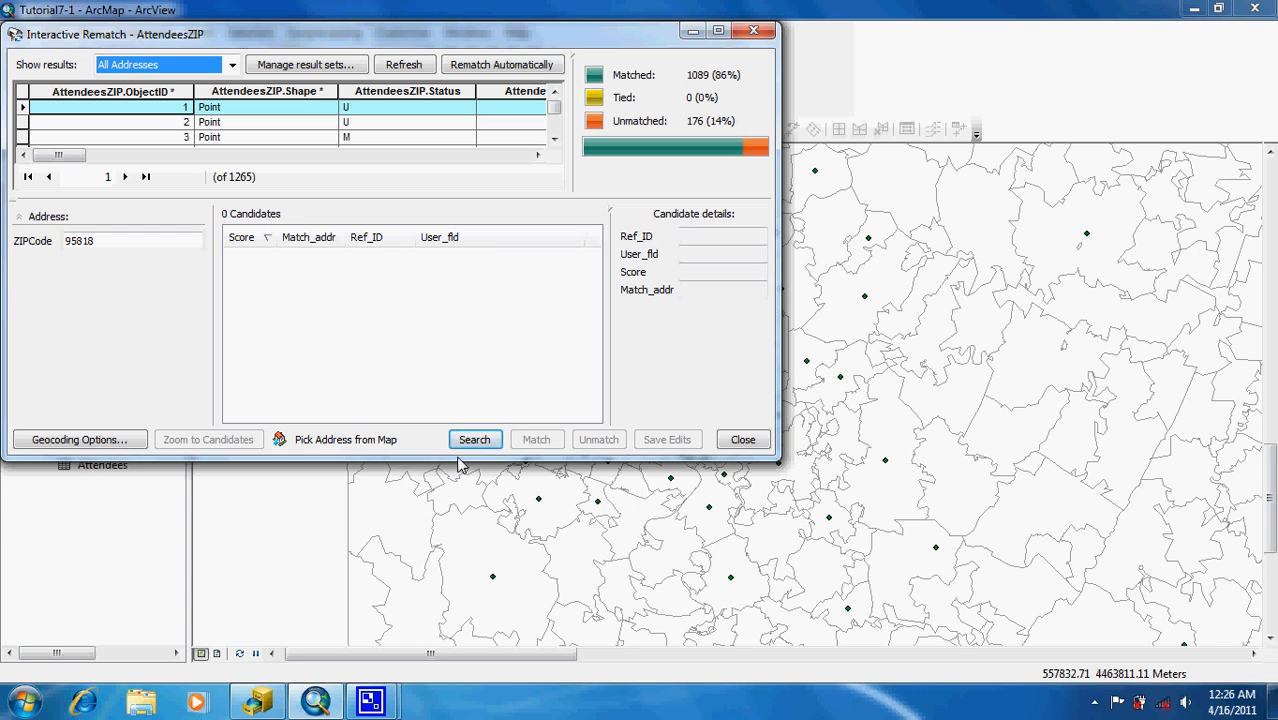
drag(453, 460, 452, 622)
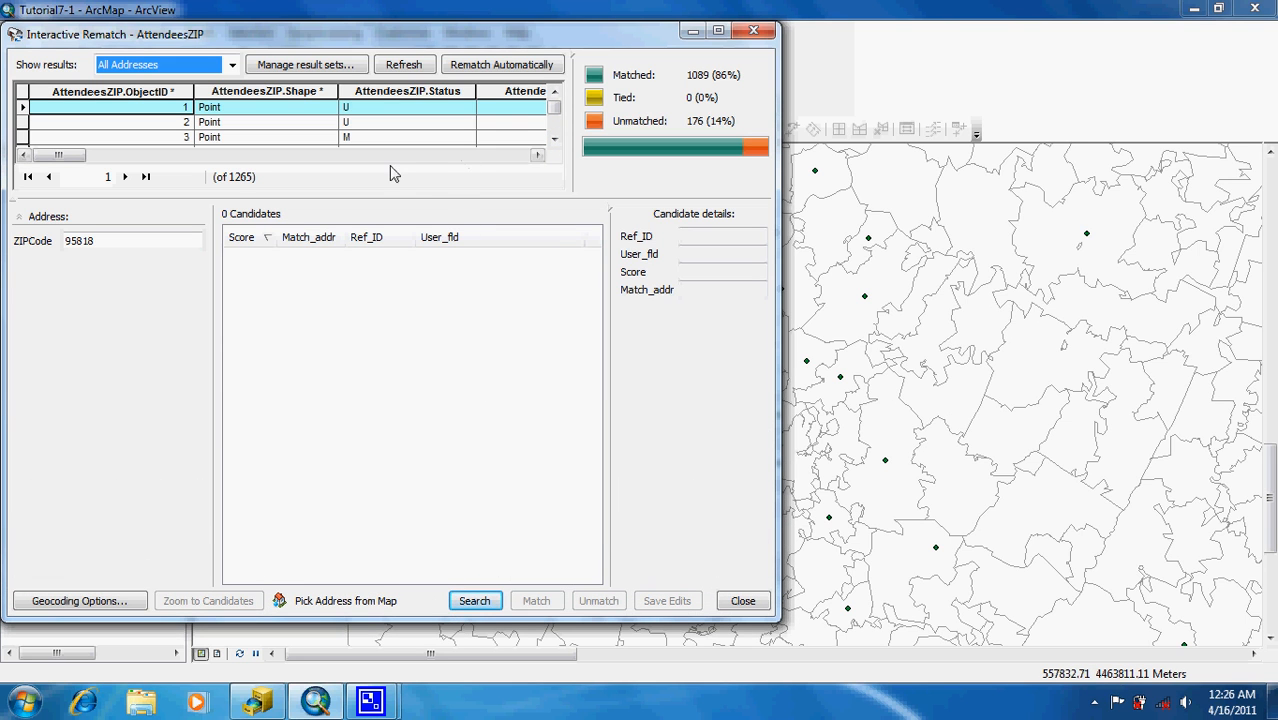
Select the unmatched record with ObjectID 50 in the rematch table
click(554, 140)
click(554, 140)
click(554, 140)
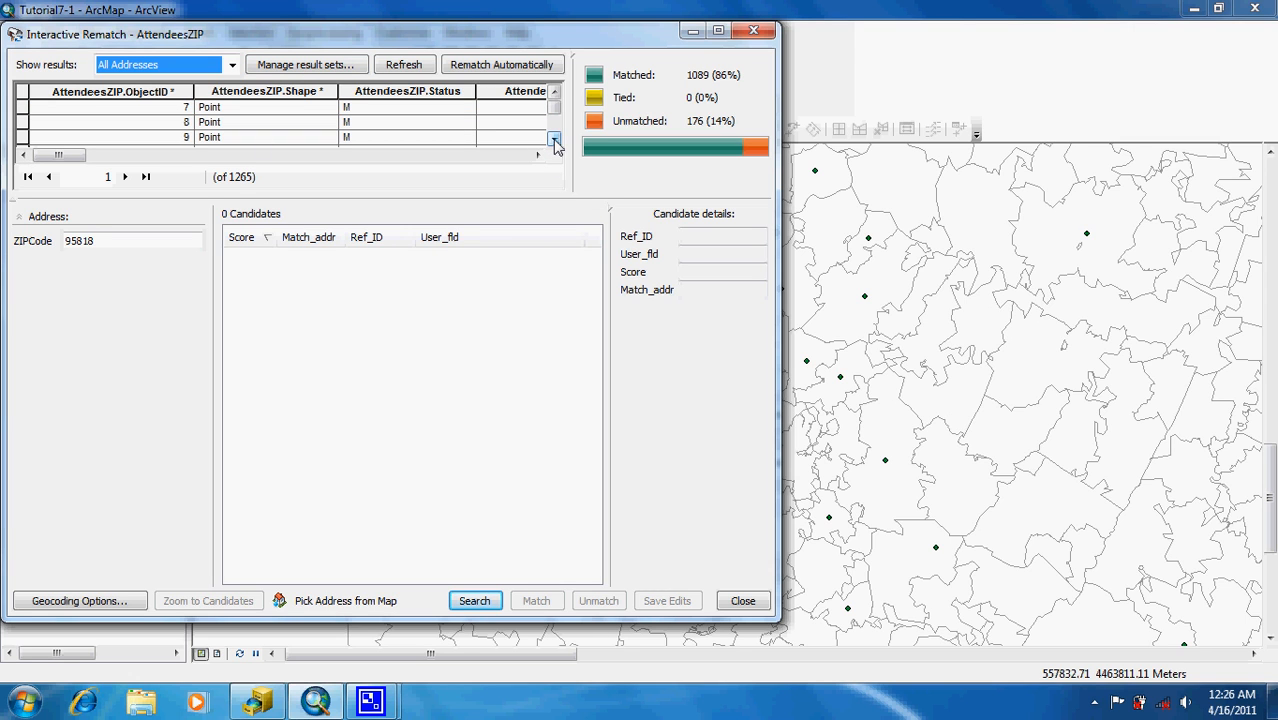
click(554, 140)
click(554, 140)
click(554, 140)
click(554, 140)
click(554, 140)
click(554, 140)
click(554, 140)
click(554, 140)
click(554, 140)
click(554, 140)
click(554, 140)
click(554, 140)
click(554, 140)
click(554, 140)
click(554, 140)
click(554, 140)
click(554, 140)
click(554, 140)
click(554, 140)
click(554, 140)
click(554, 140)
click(554, 140)
click(554, 140)
click(554, 140)
click(554, 140)
click(554, 140)
click(554, 140)
click(554, 140)
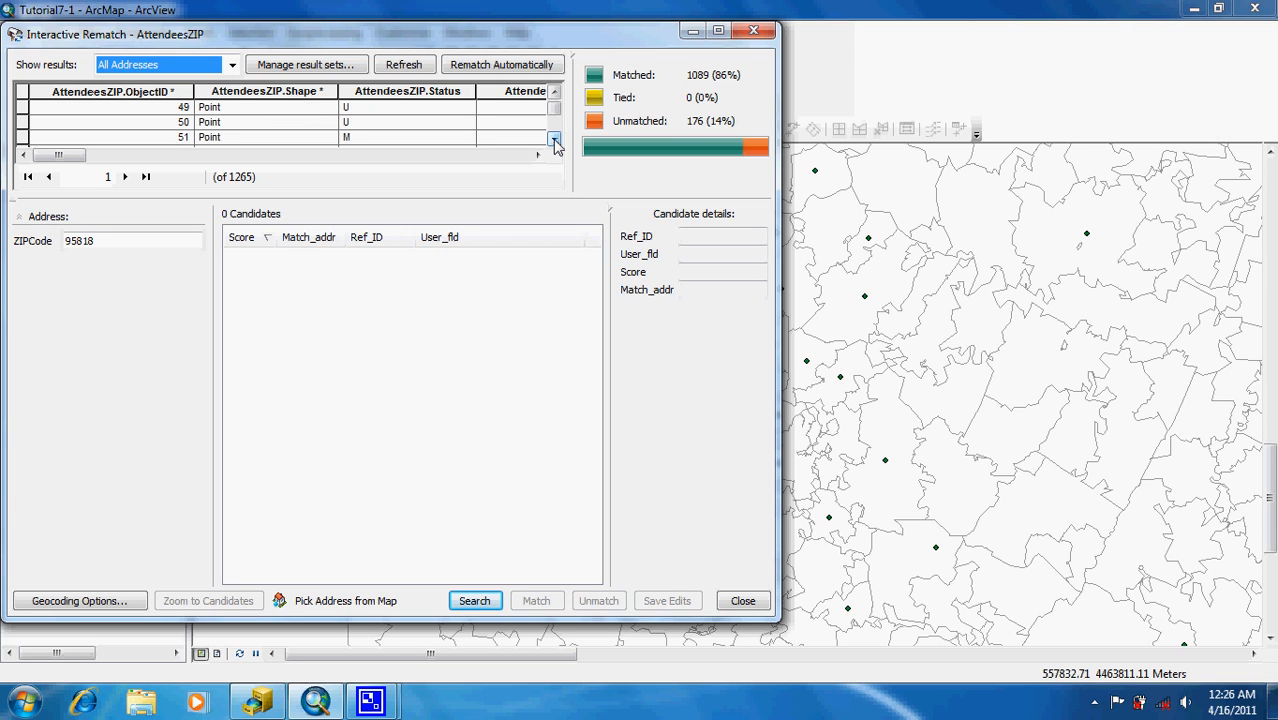
click(23, 122)
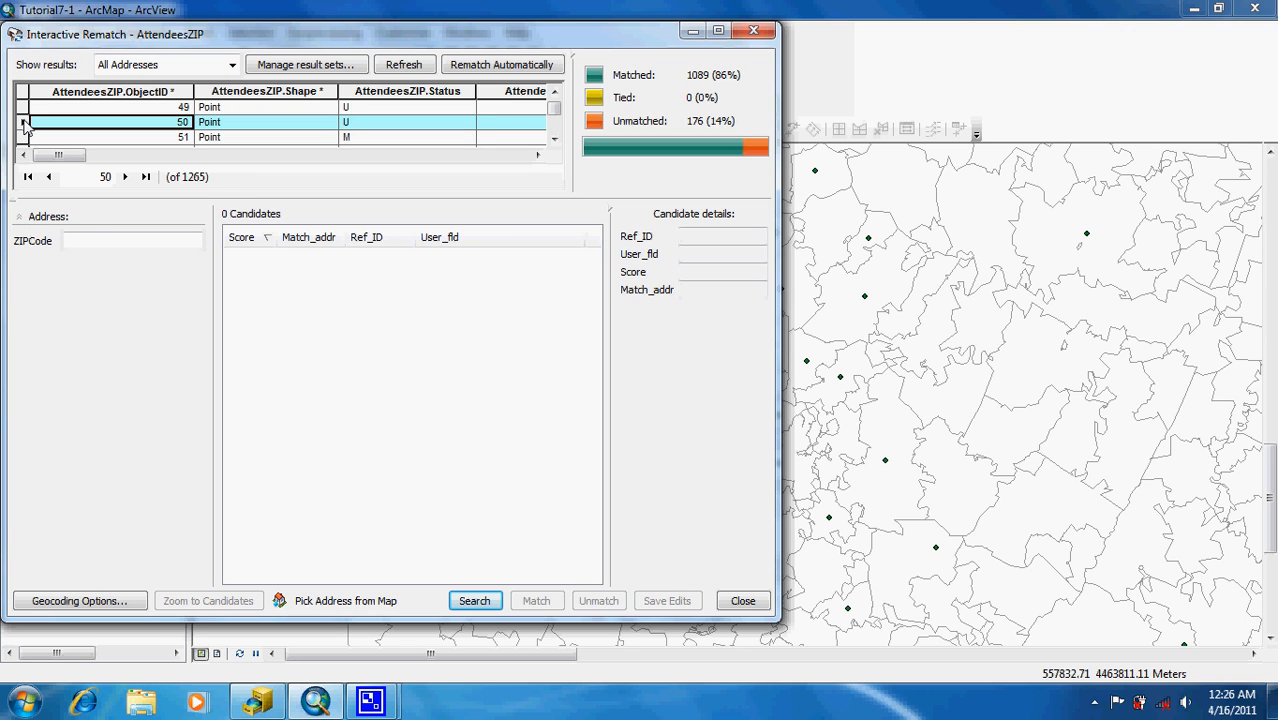
Widen the rematch window and narrow the Address, City, State and ZIP_Code columns so the selected record's address fields fit together
click(100, 243)
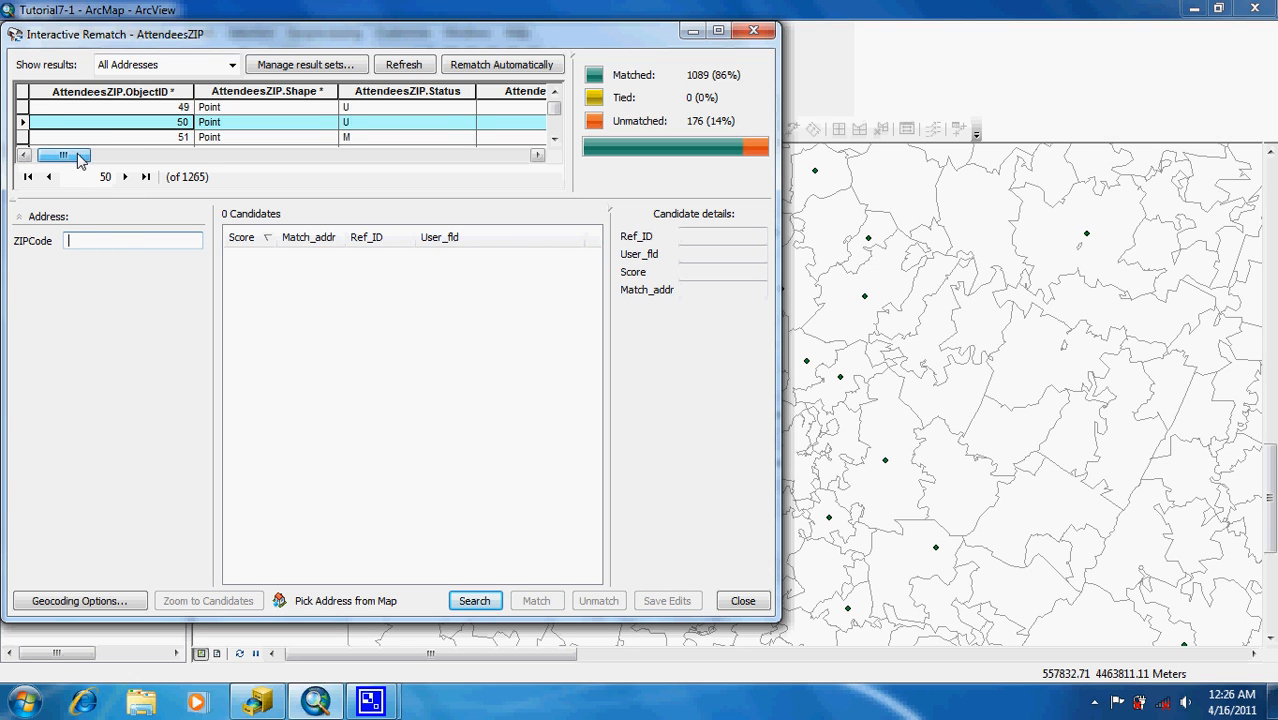
drag(80, 160, 345, 146)
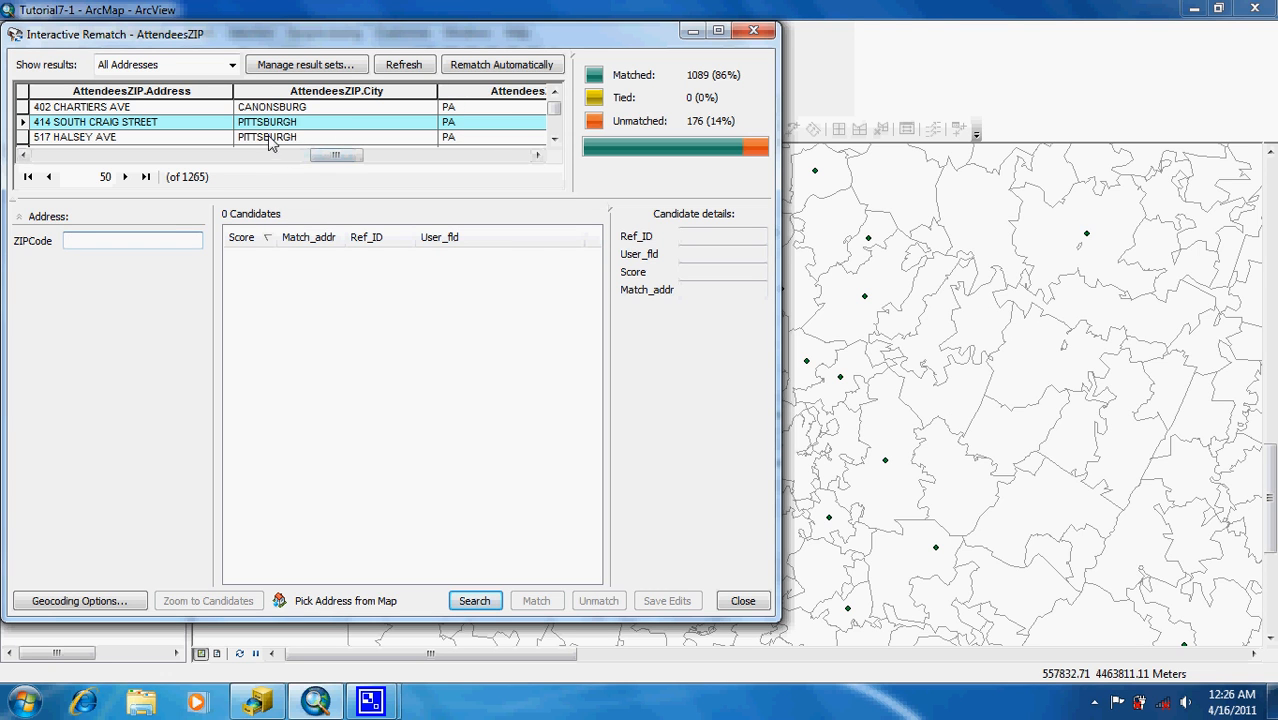
drag(234, 91, 161, 100)
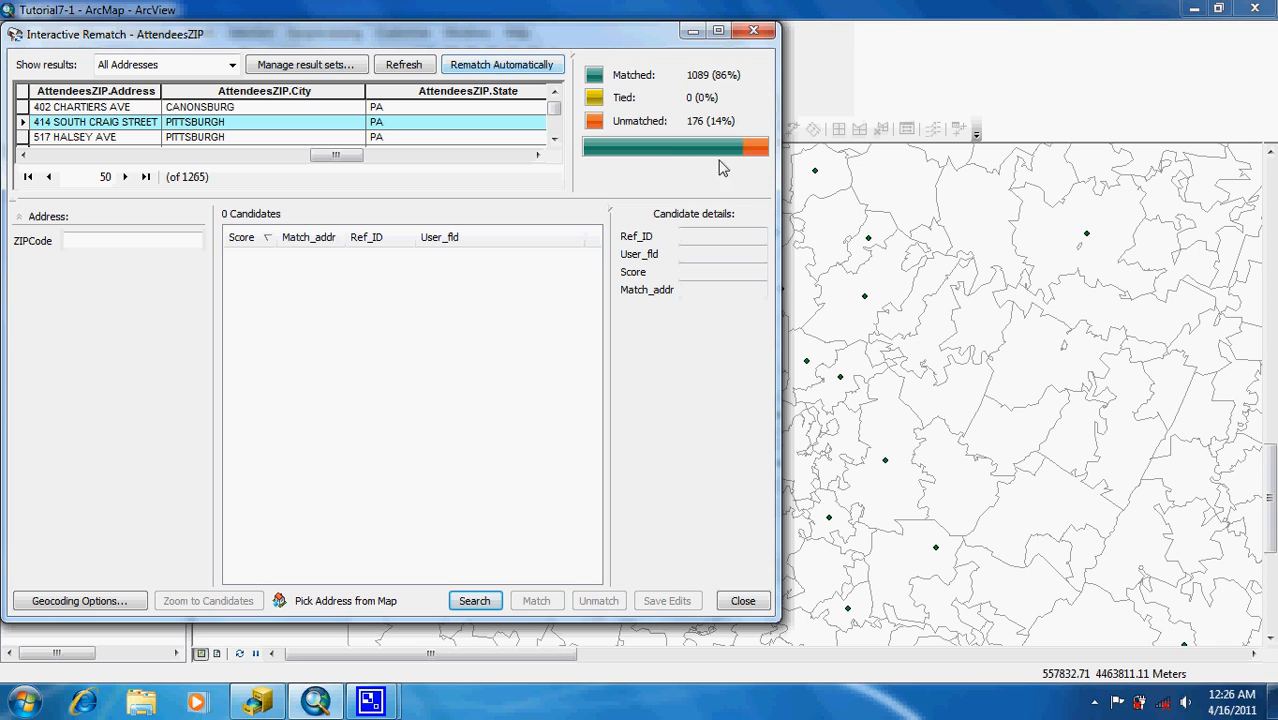
drag(780, 201, 1072, 203)
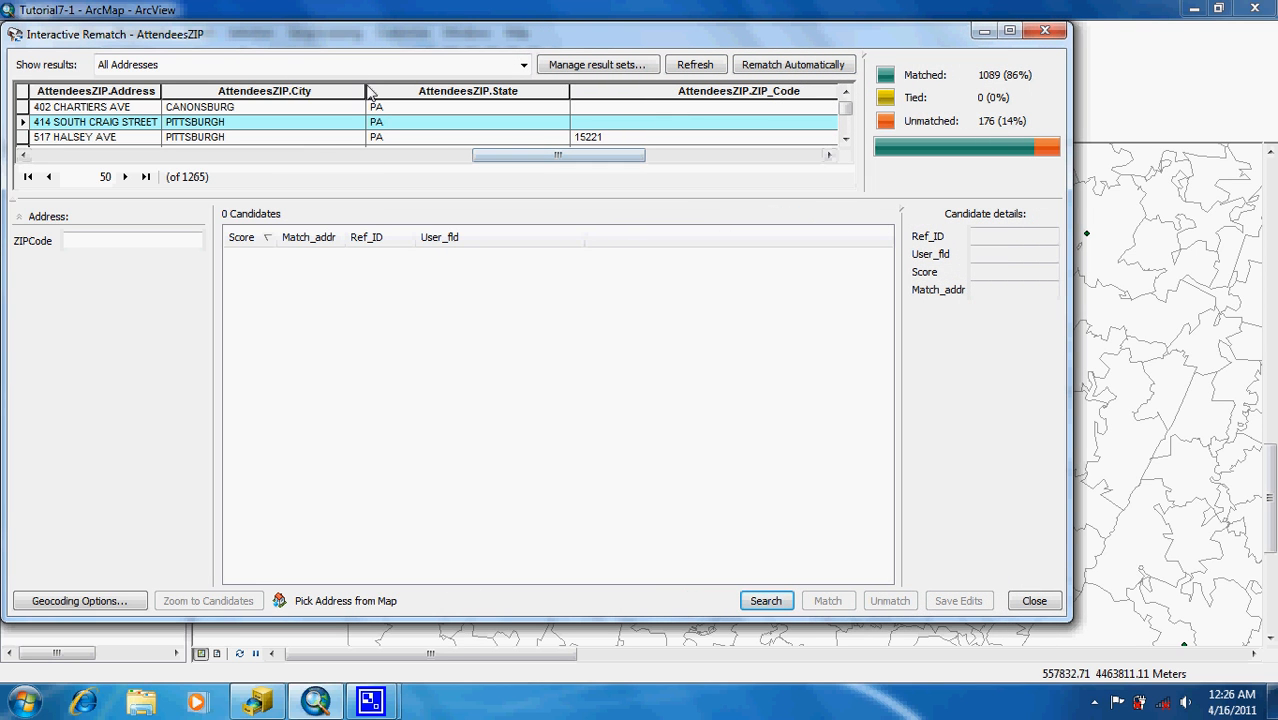
drag(366, 91, 250, 95)
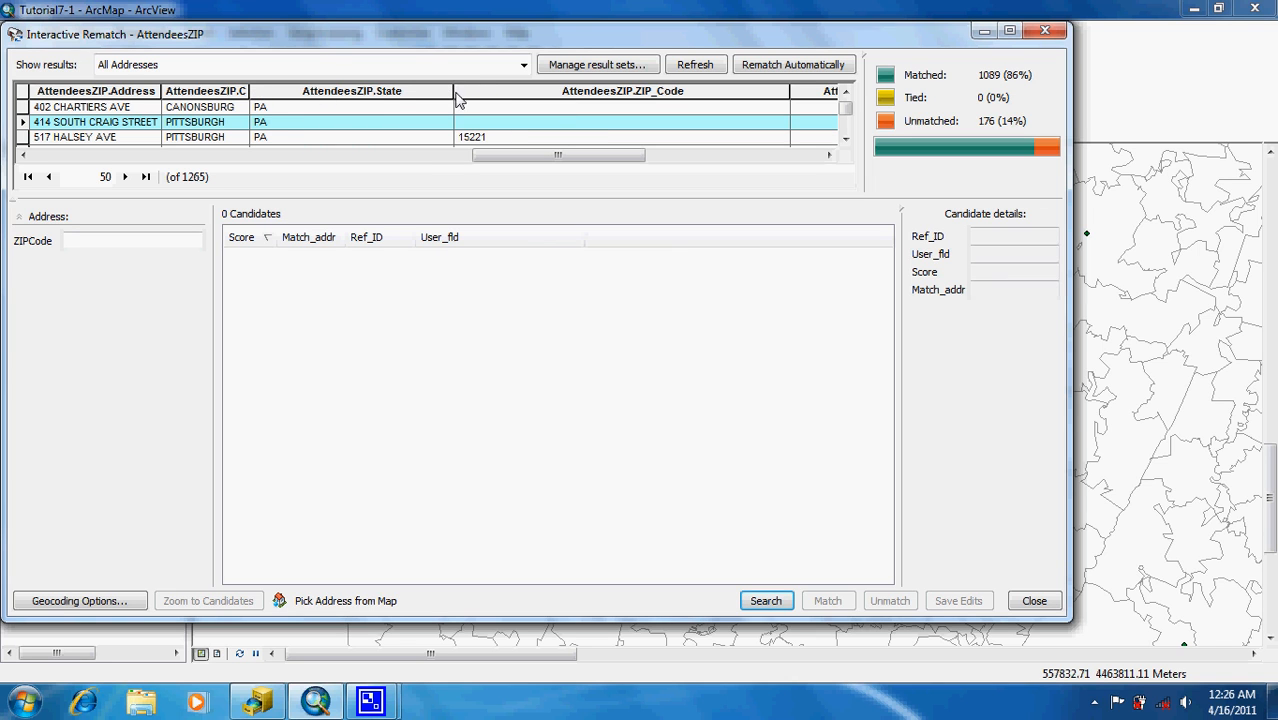
drag(455, 92, 293, 94)
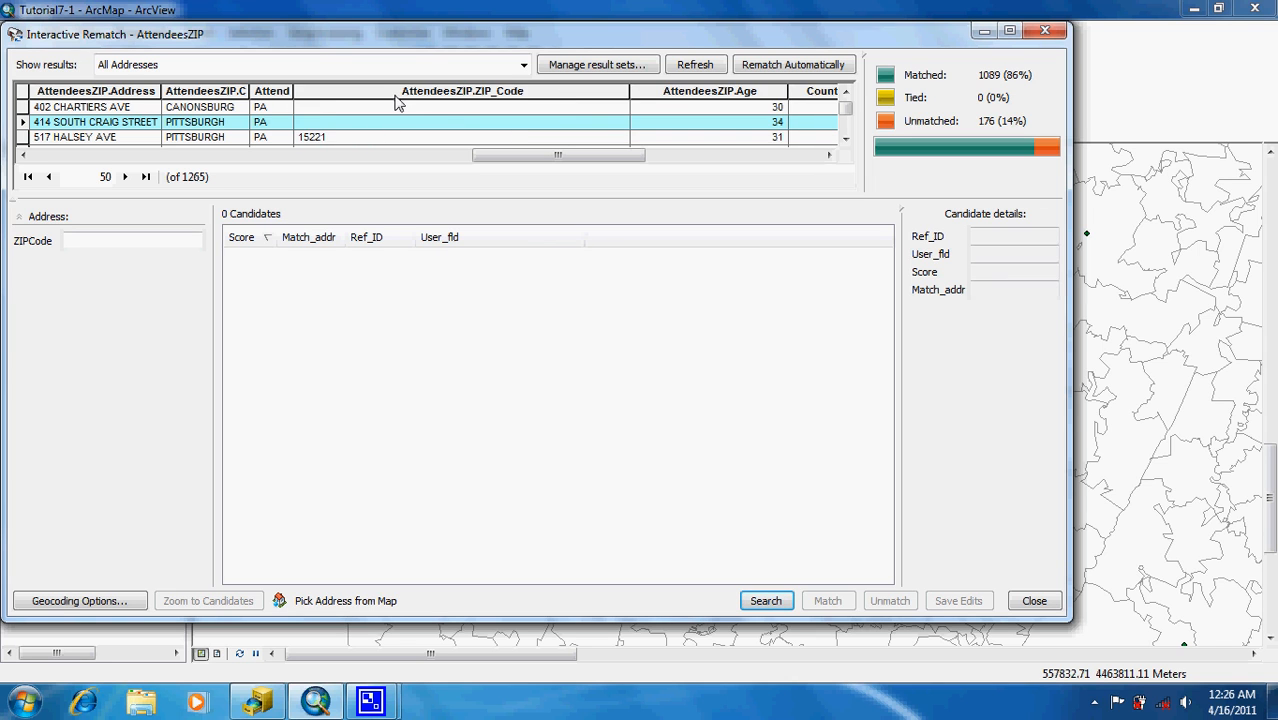
drag(630, 96, 357, 104)
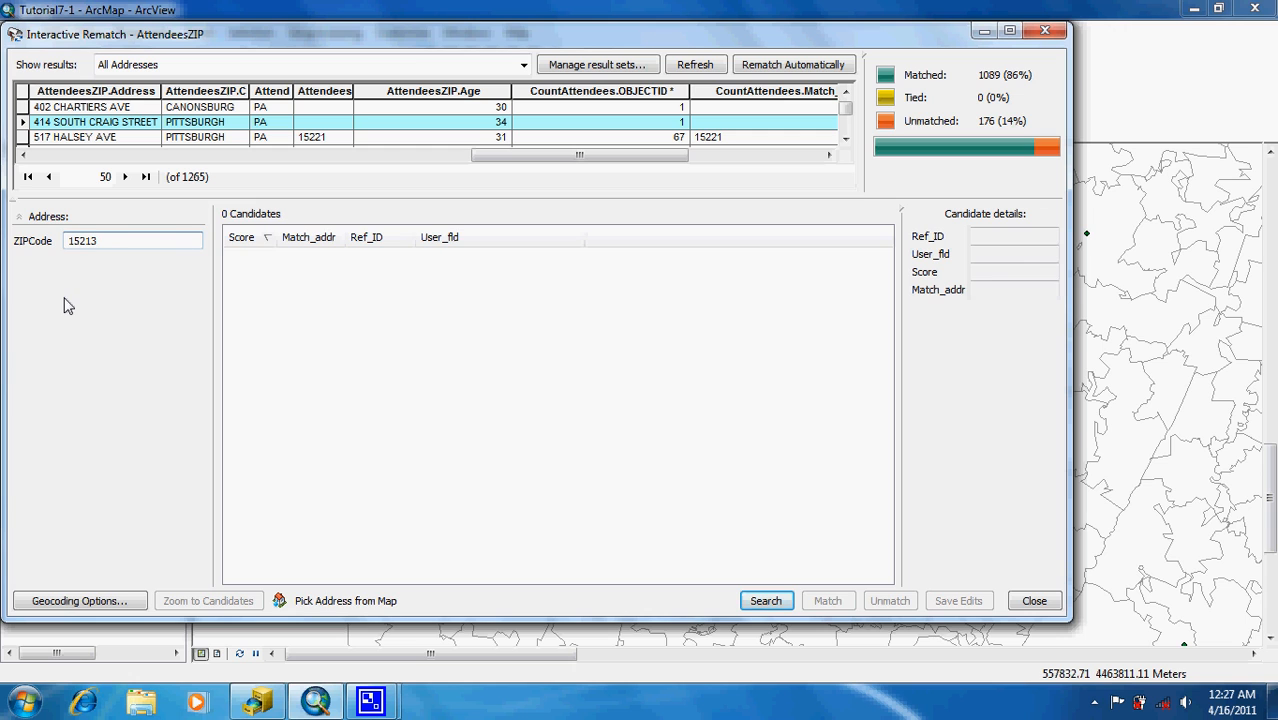
Search candidates for the selected record with ZIP code 15213 and match it to the 15213 candidate
key(Return)
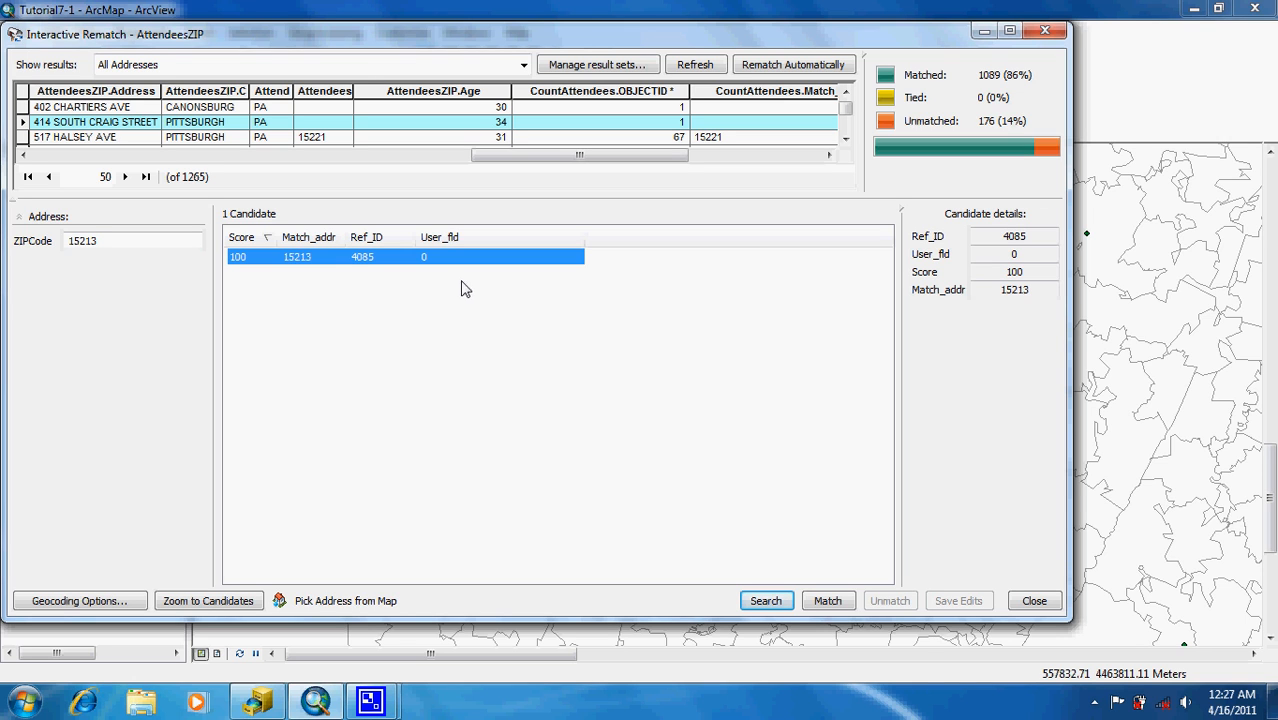
click(818, 598)
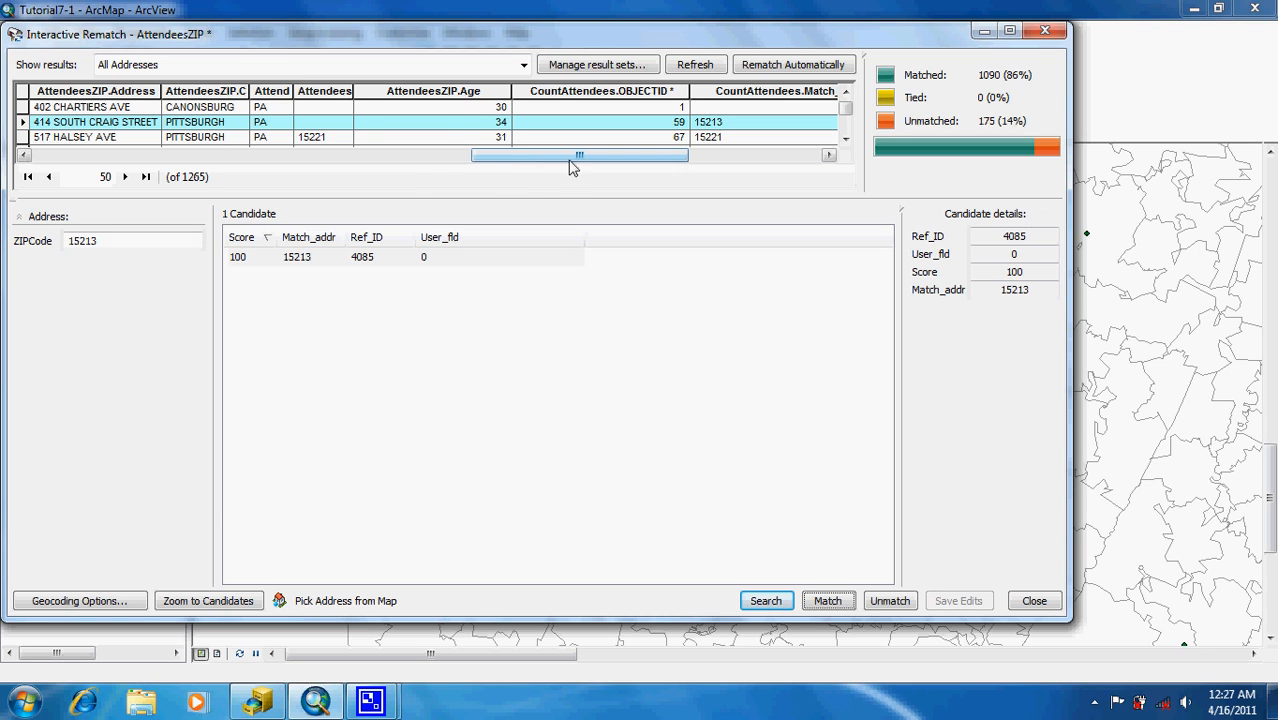
drag(580, 160, 624, 160)
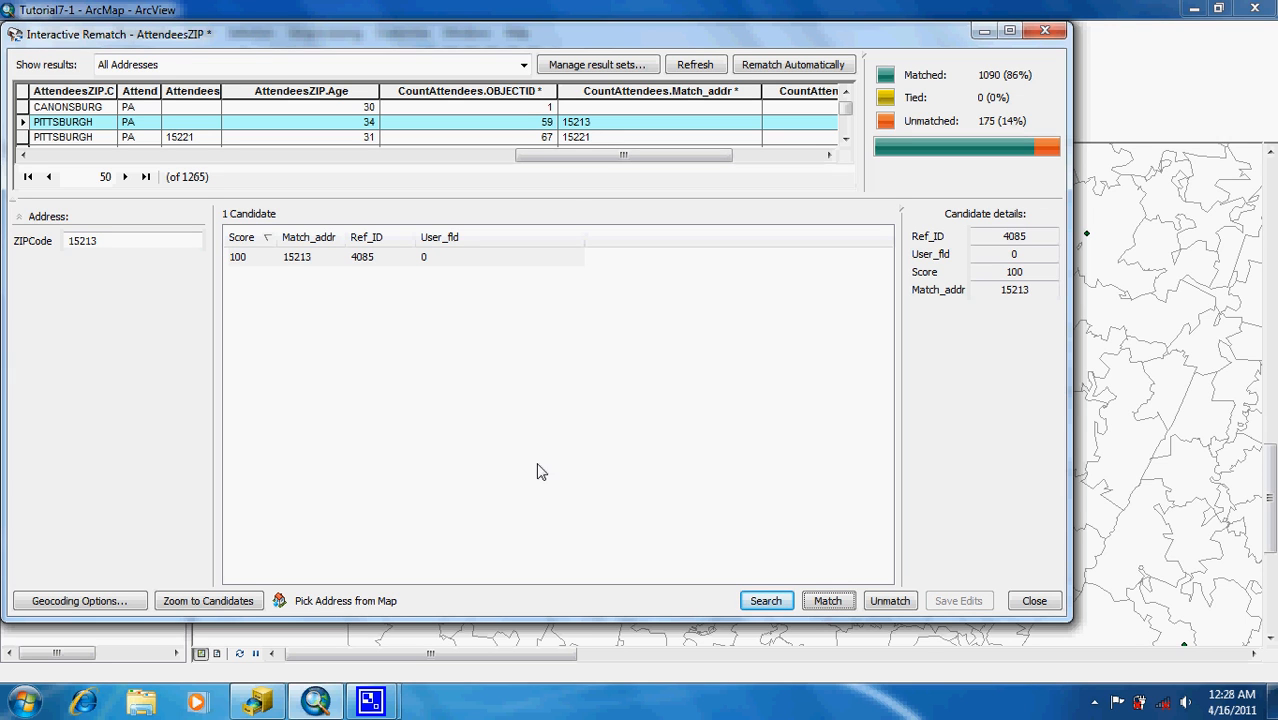
click(372, 704)
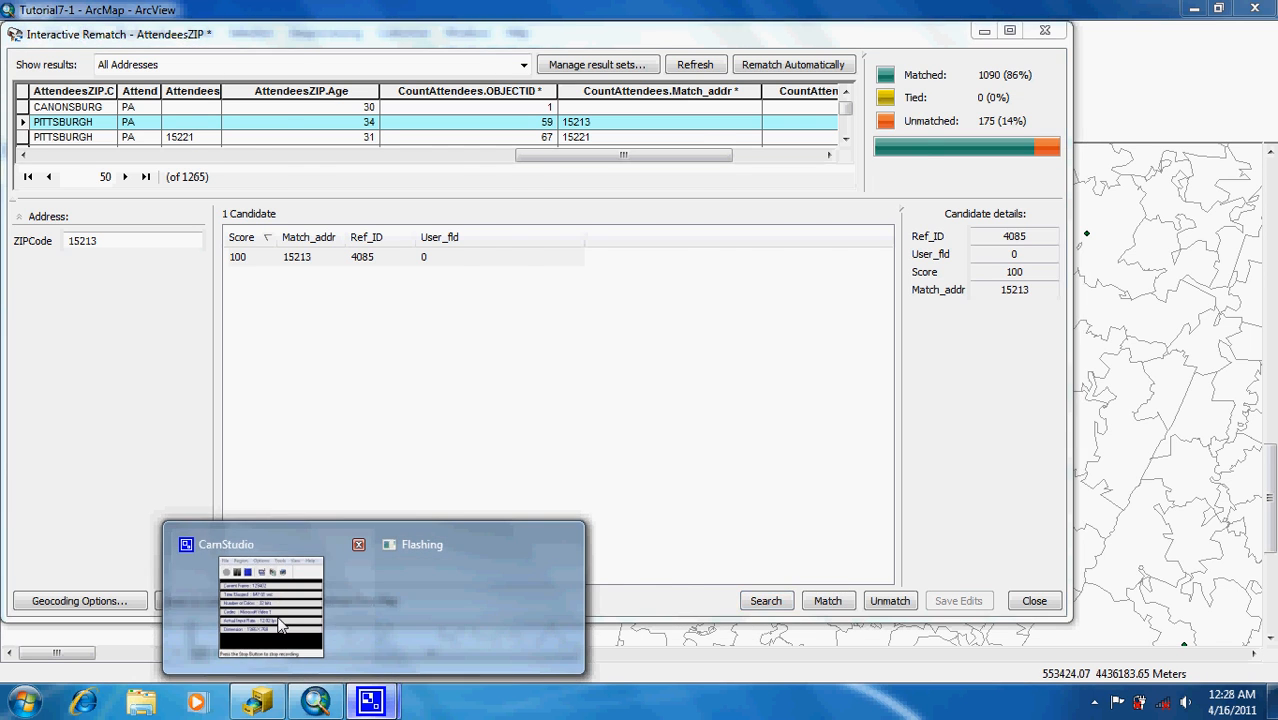